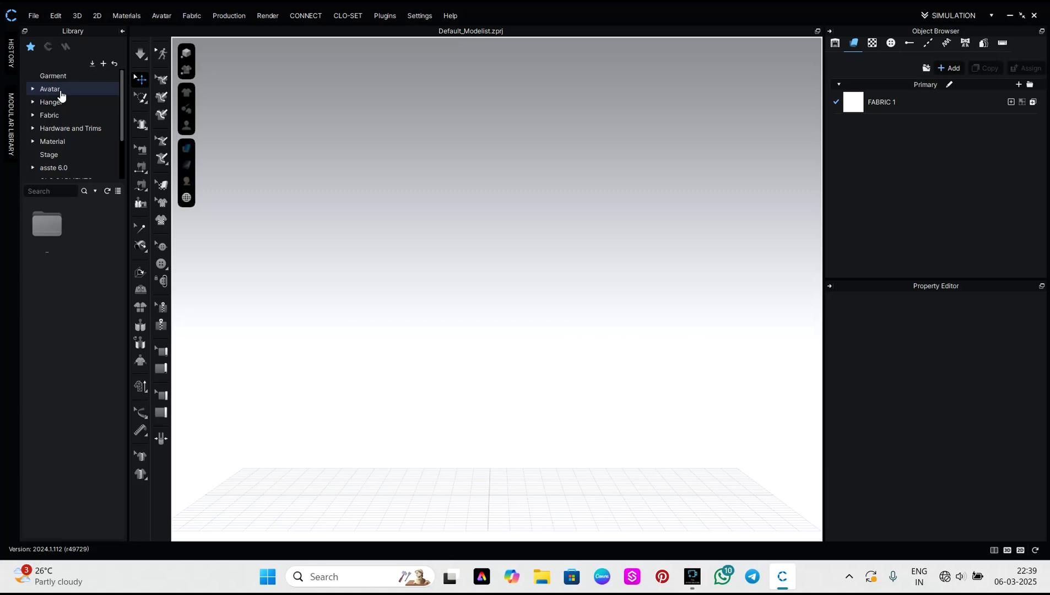
right_drag(600, 400, 598, 406)
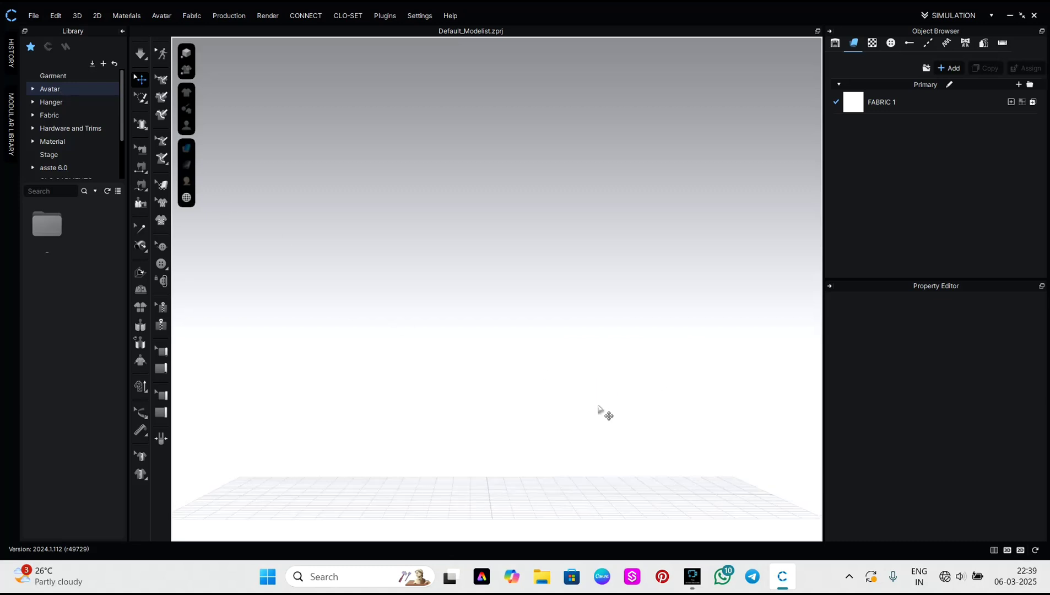
scroll(525, 448, up, 2)
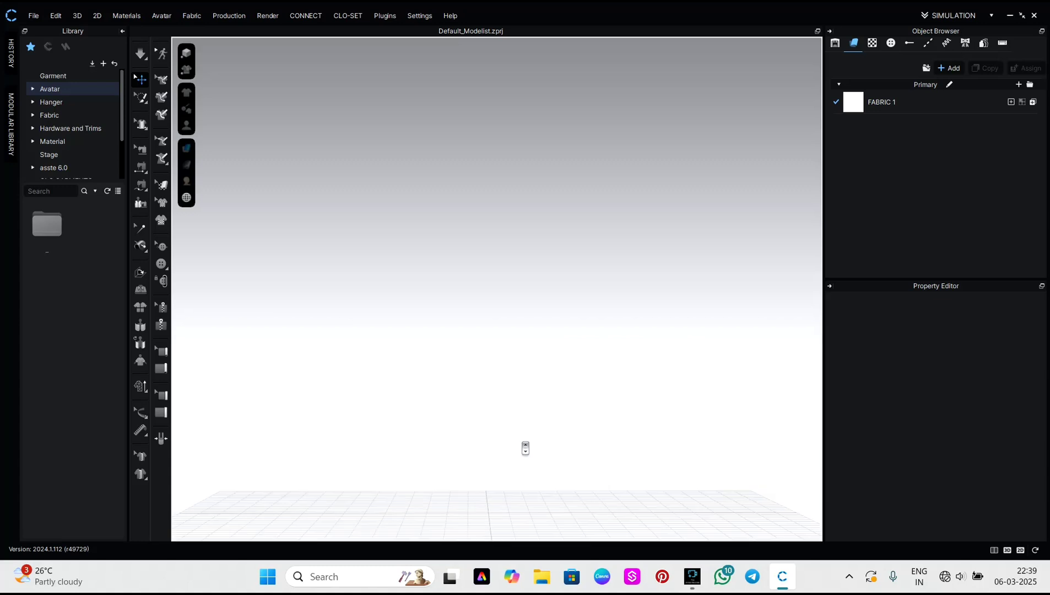
scroll(524, 451, down, 2)
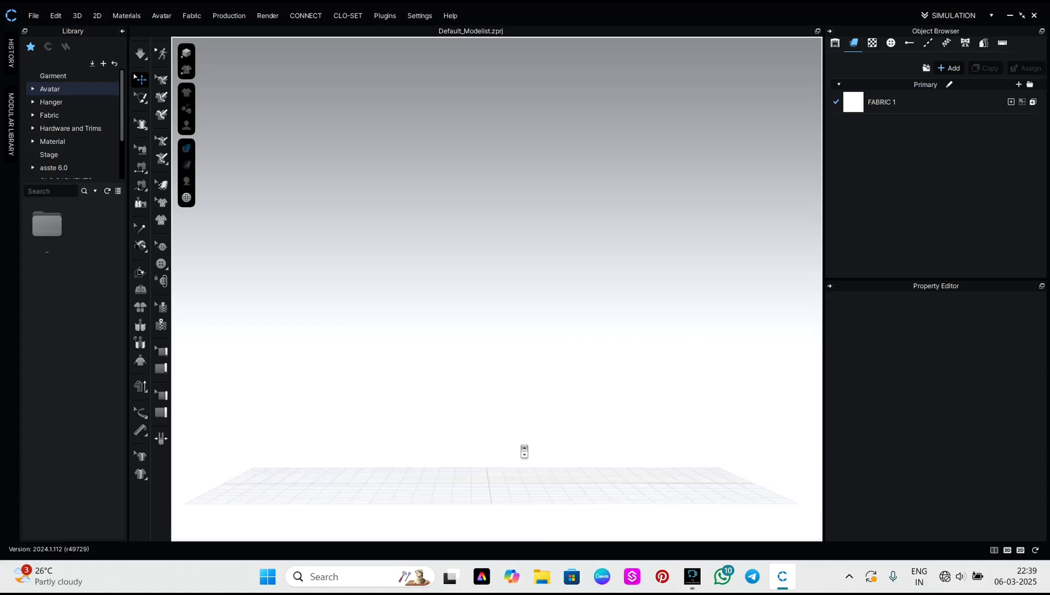
scroll(525, 451, up, 3)
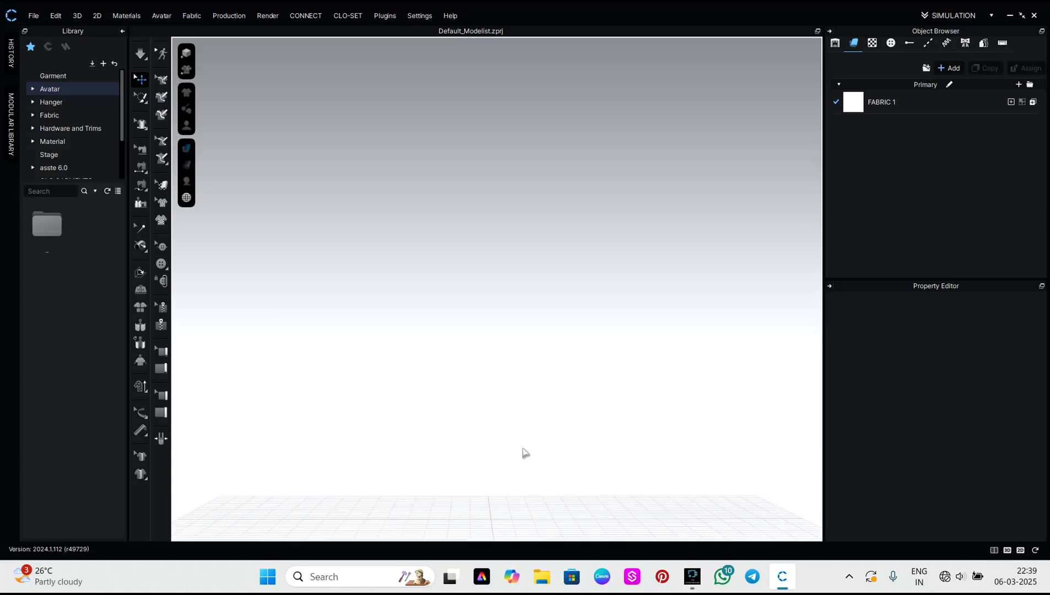
scroll(523, 452, down, 2)
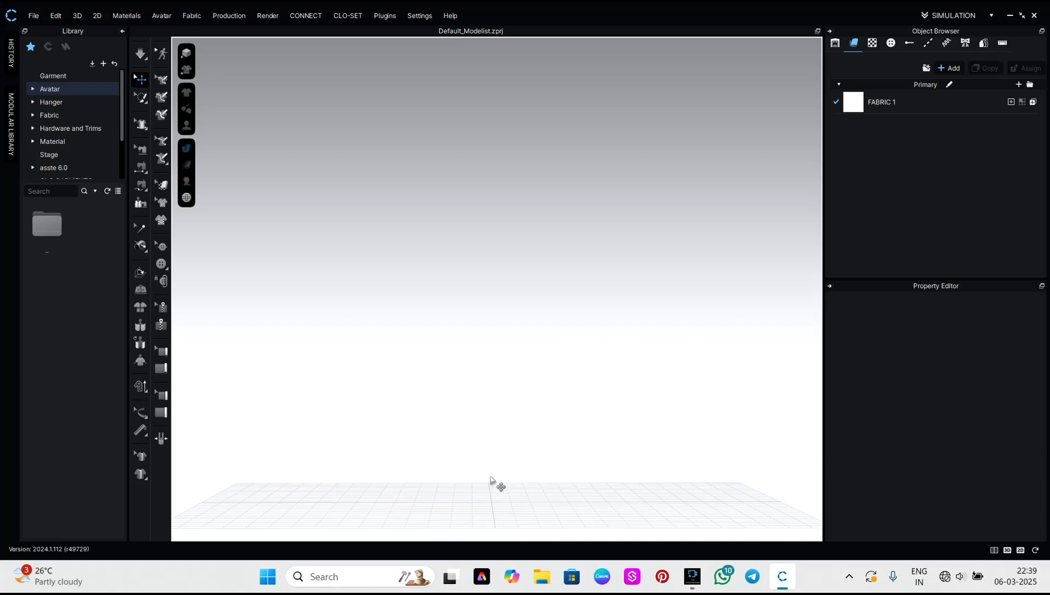
- Browse the library's Avatar folder down through Female_V2 to its Size folder
click(66, 89)
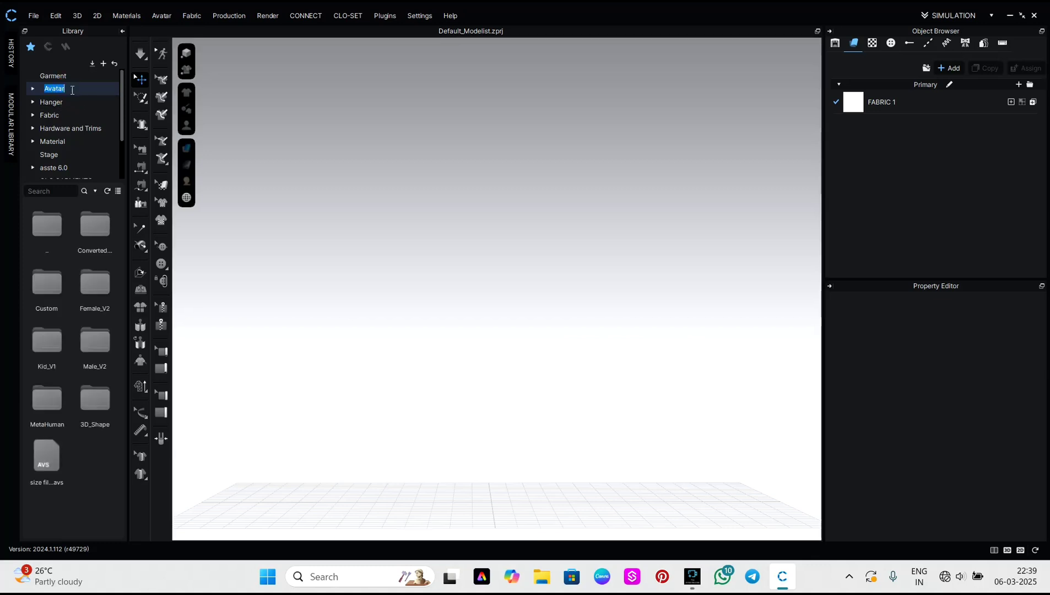
double_click(98, 252)
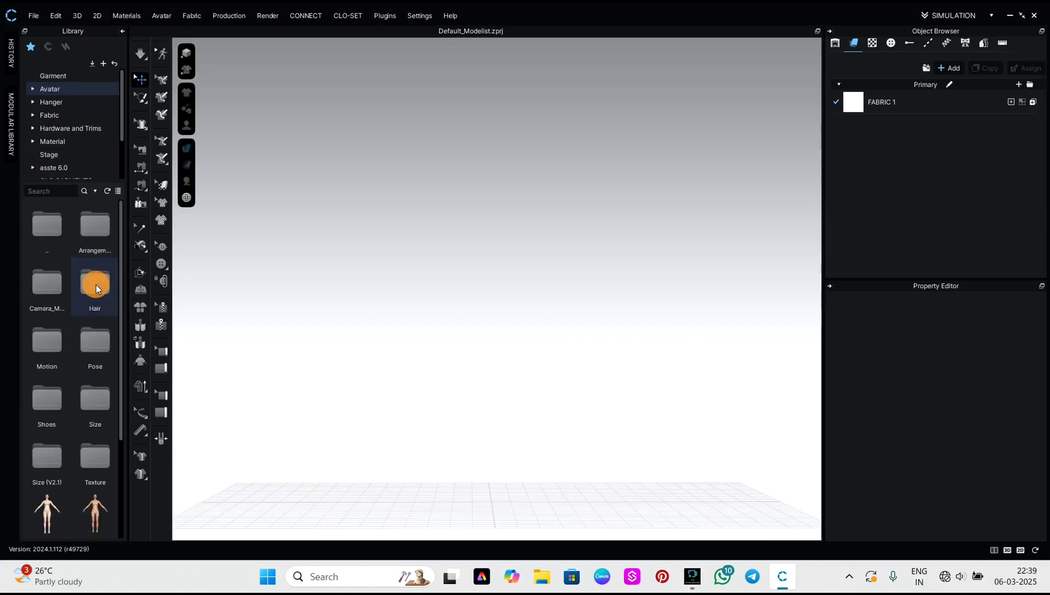
double_click(88, 405)
drag(98, 290, 175, 370)
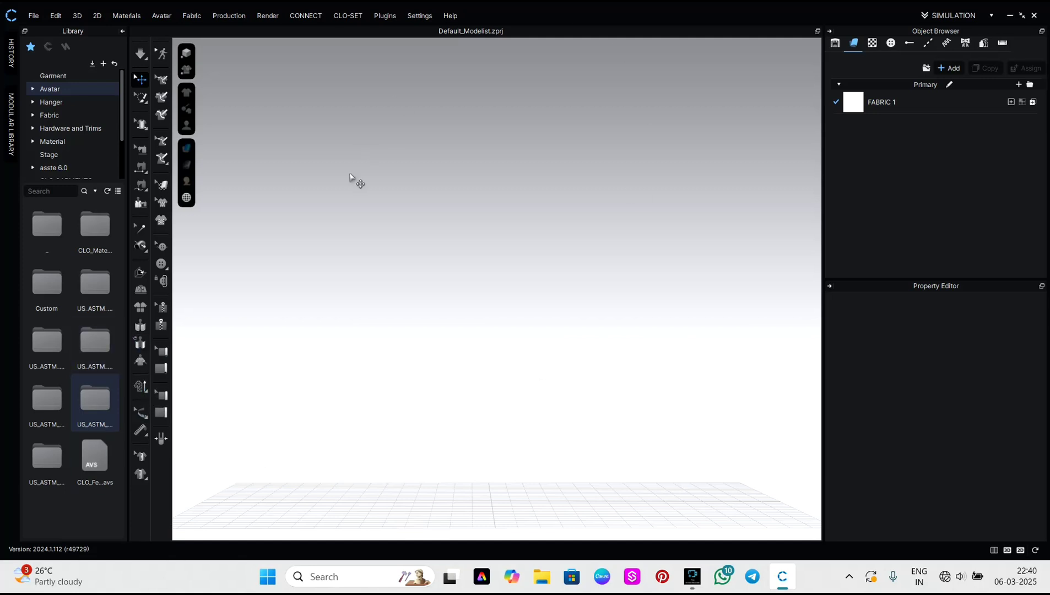
click(426, 225)
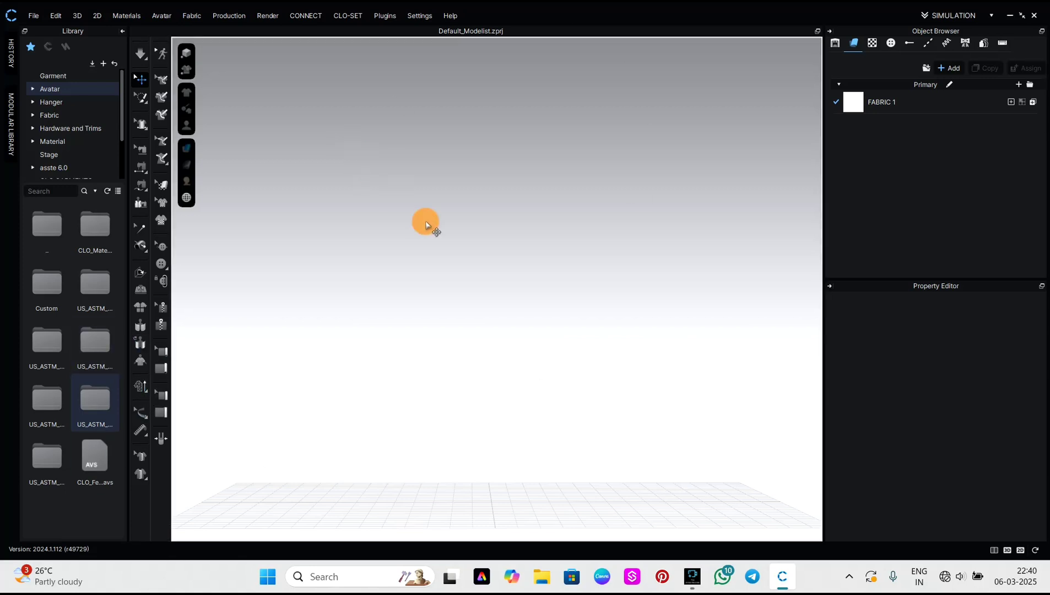
click(145, 392)
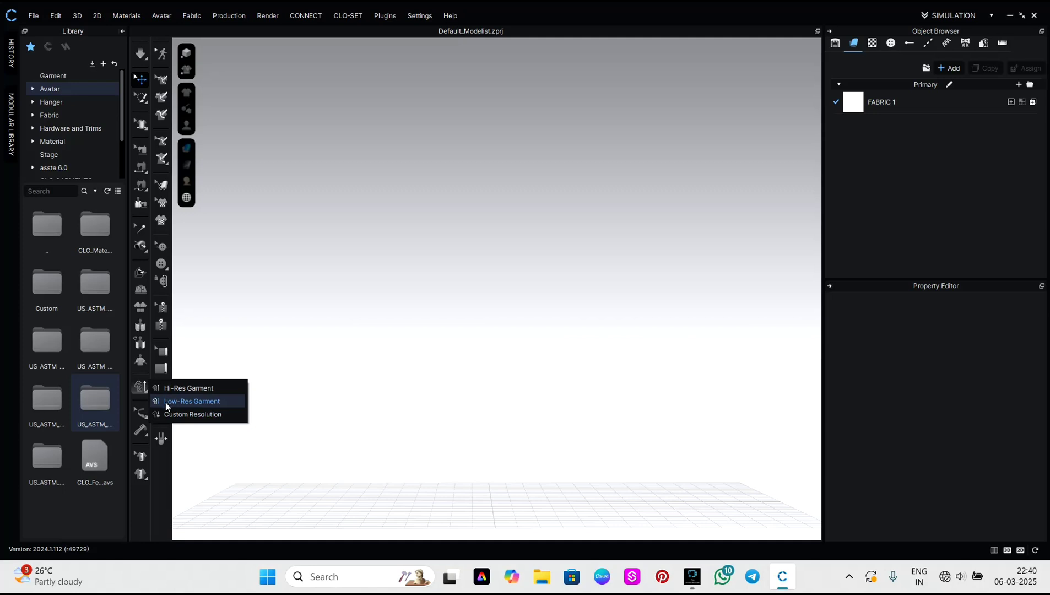
click(492, 264)
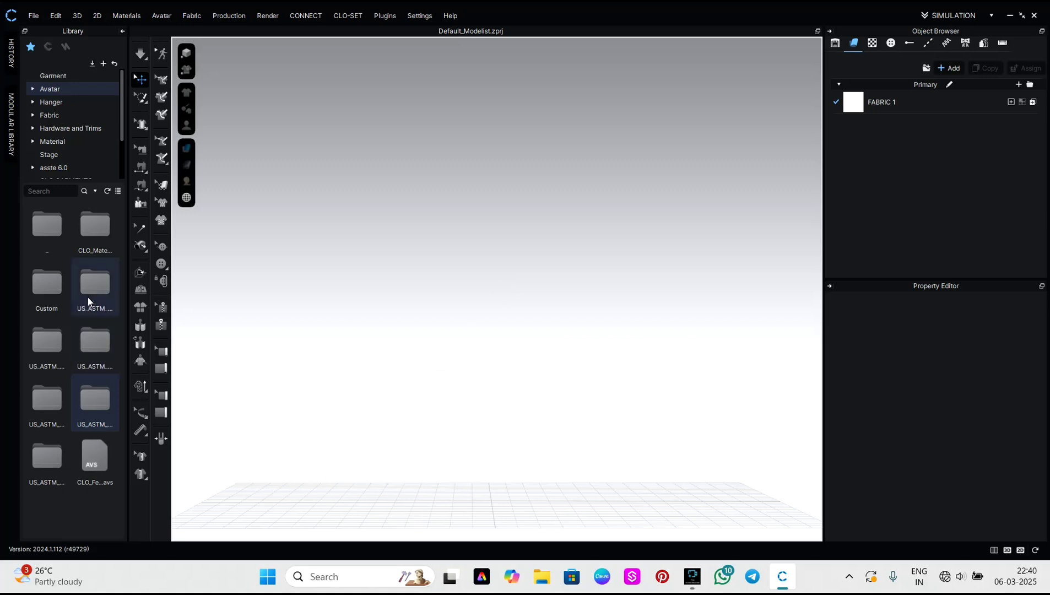
- Load the white FV2.1 female avatar from the Assets folder of the asste 6.0 library into the 3D scene
scroll(59, 177, down, 2)
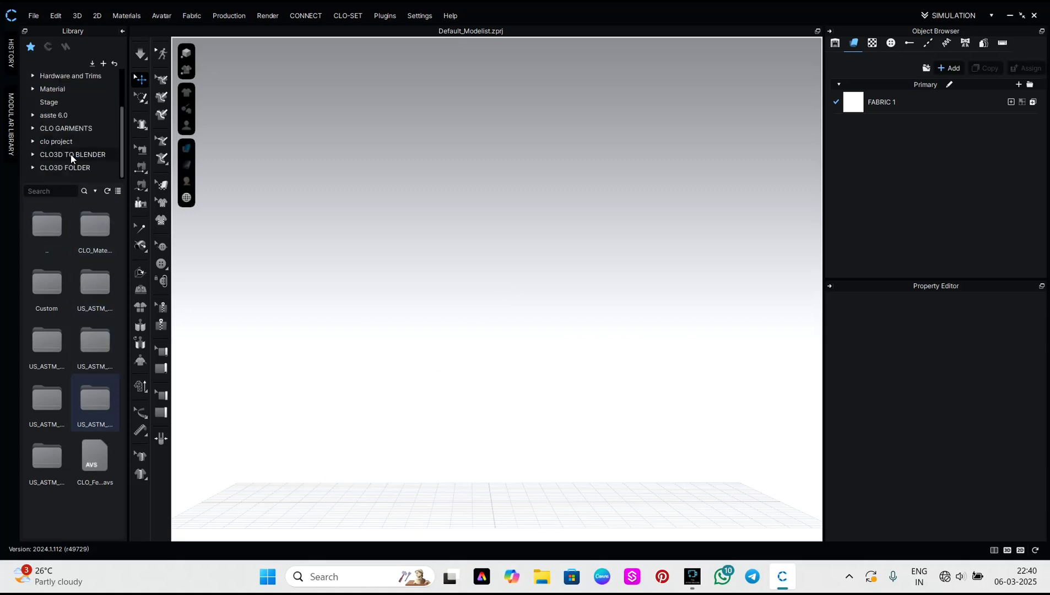
click(71, 116)
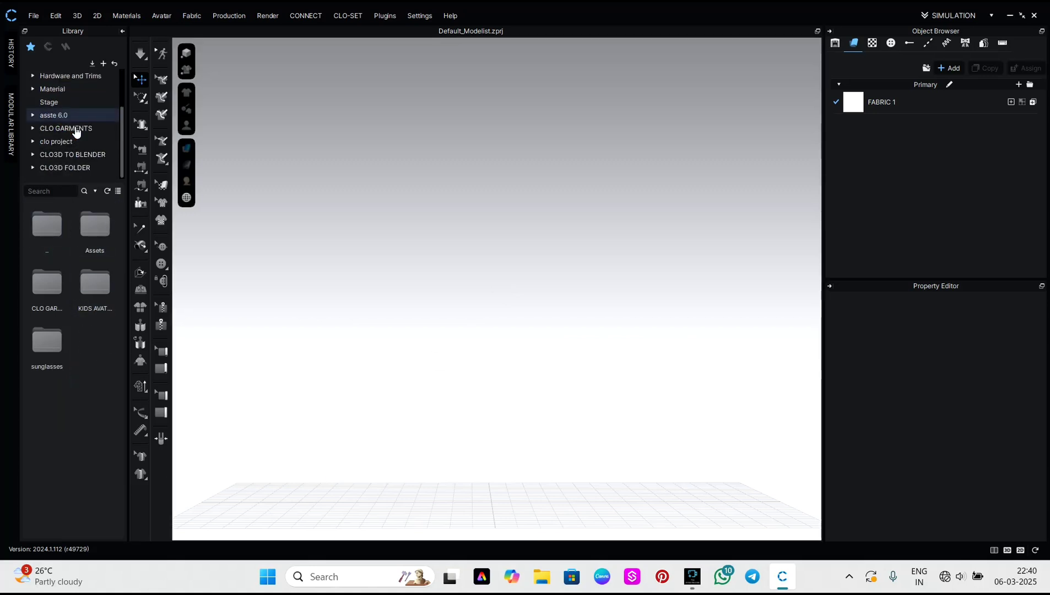
click(101, 248)
double_click(99, 231)
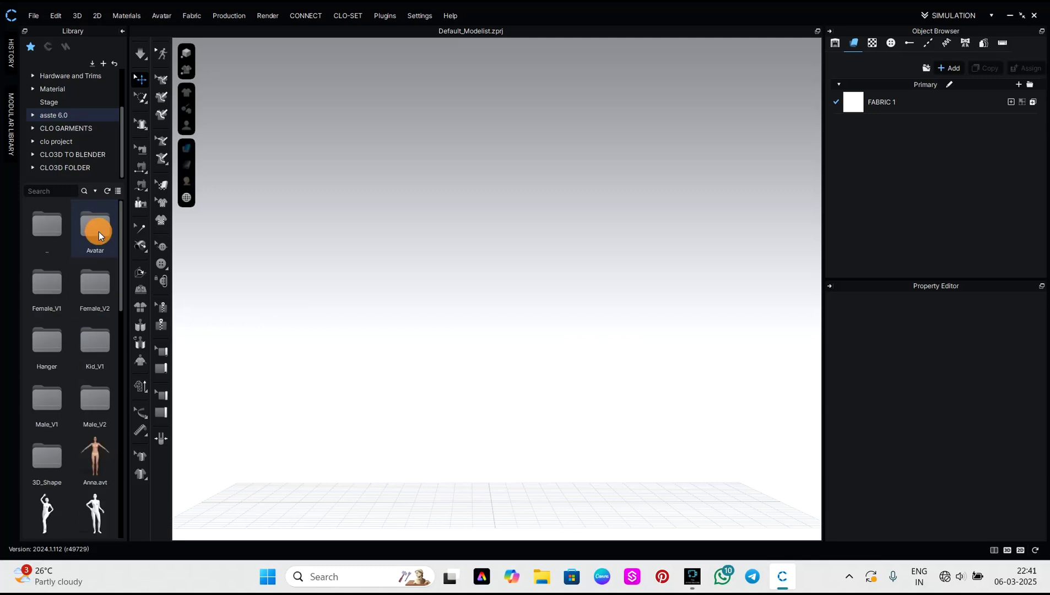
scroll(74, 464, down, 5)
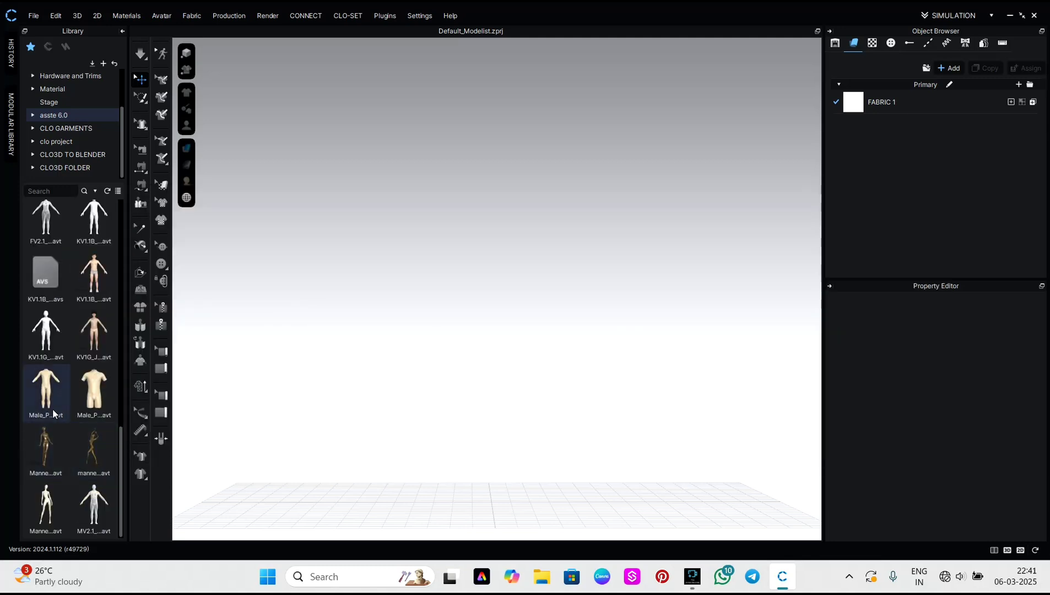
double_click(47, 240)
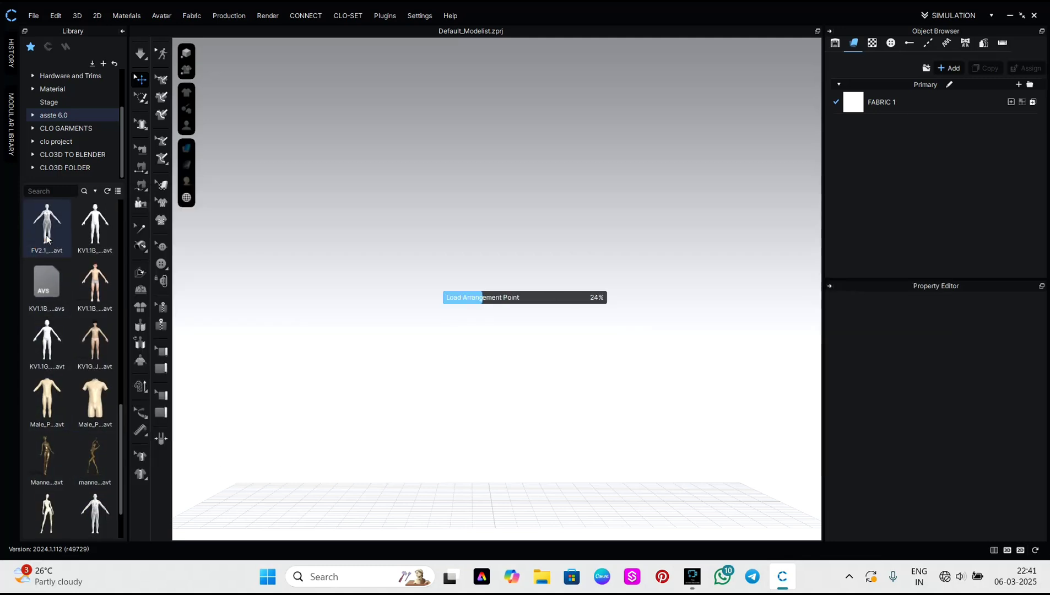
right_drag(633, 312, 621, 331)
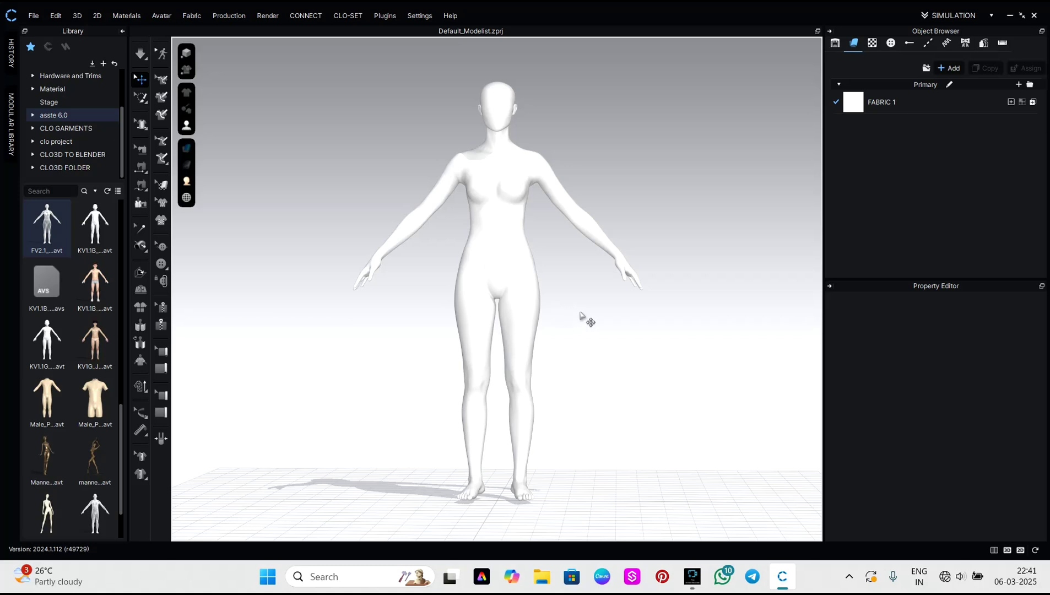
right_drag(583, 317, 585, 315)
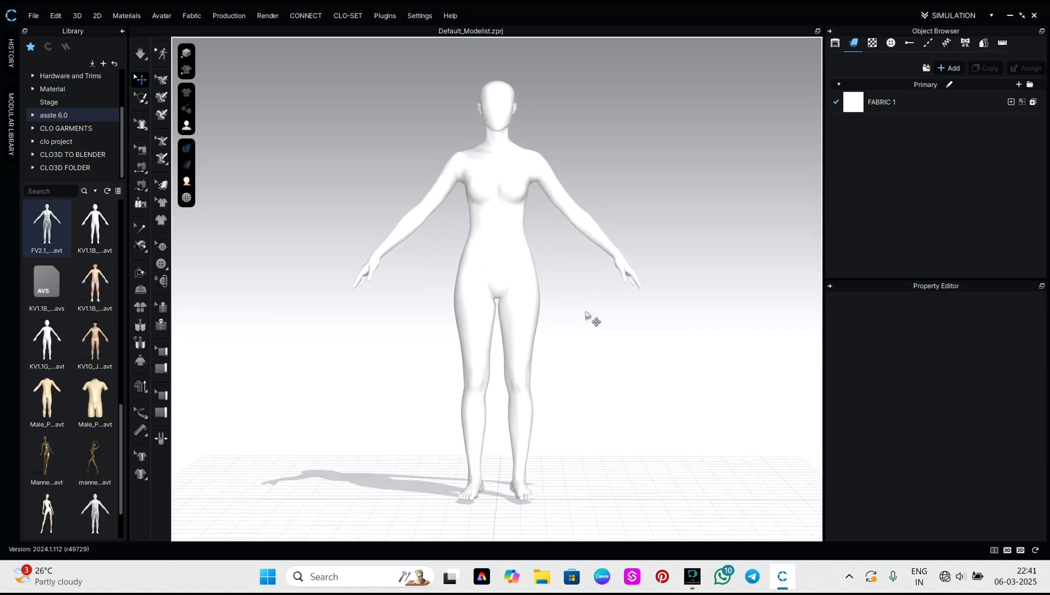
- Show the avatar's measurement lines with Edit Measure (Avatar) and check the across-shoulder length on its back
click(146, 412)
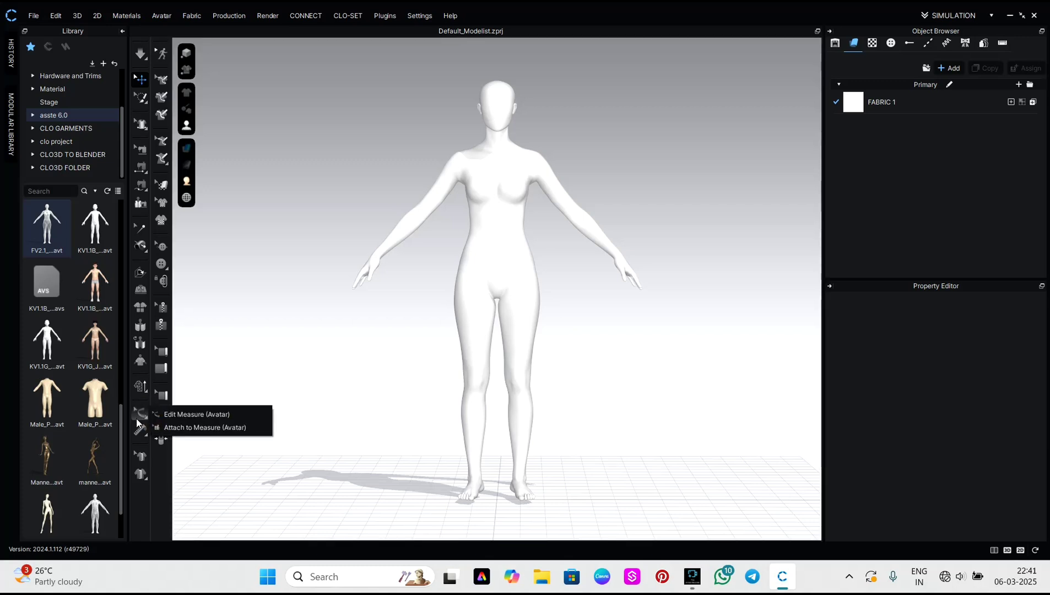
click(137, 418)
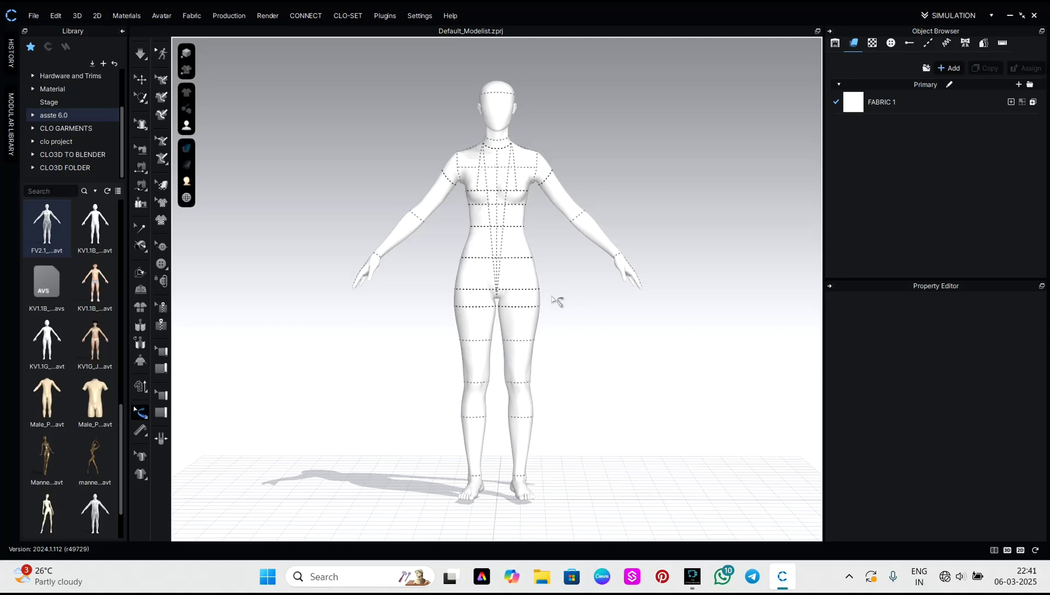
scroll(512, 226, up, 1)
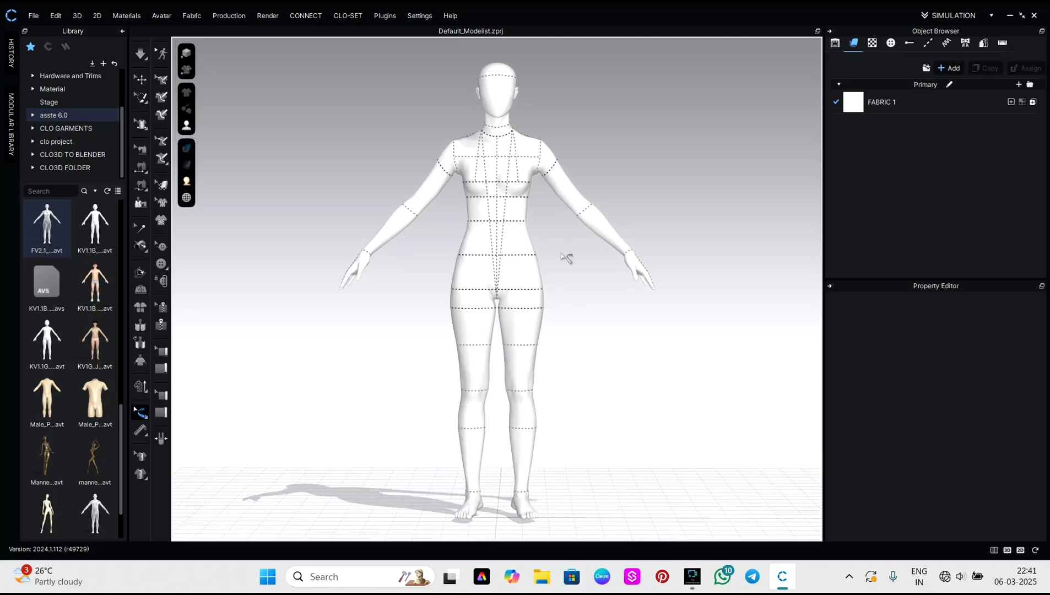
scroll(539, 375, up, 6)
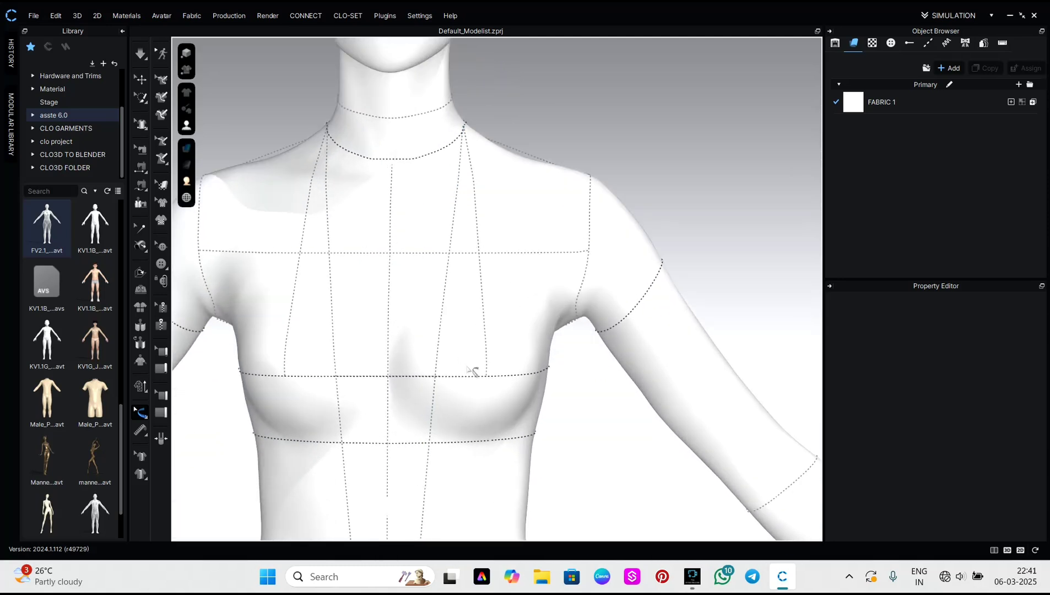
right_drag(604, 268, 370, 276)
scroll(480, 310, up, 2)
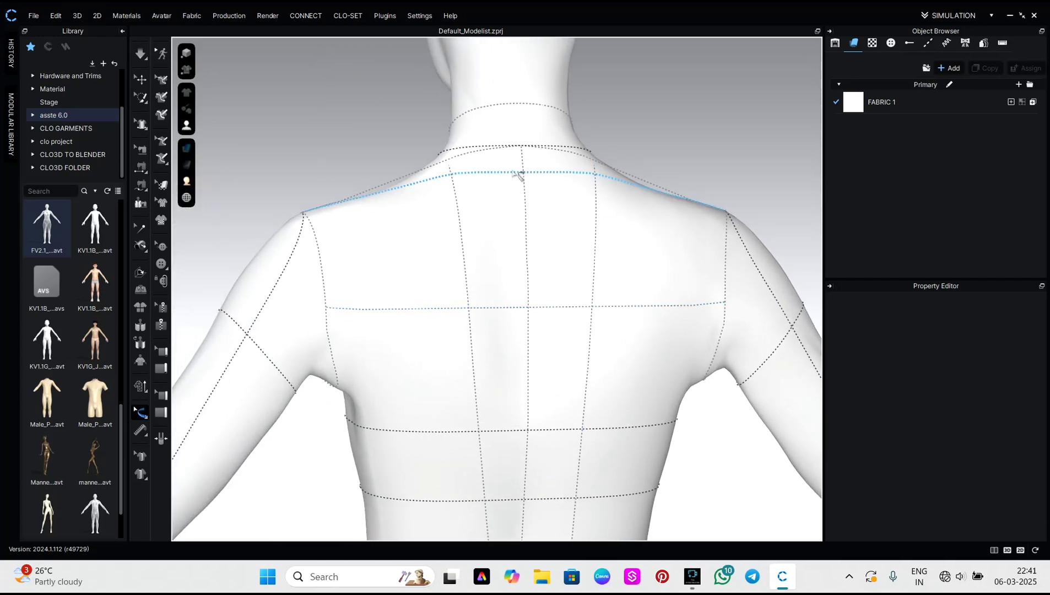
click(518, 175)
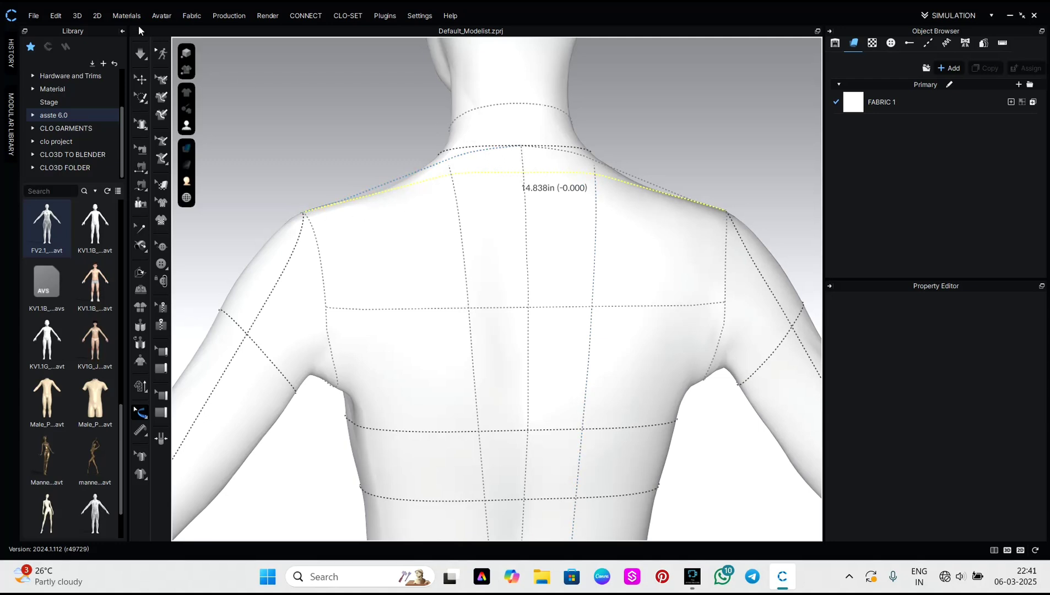
- Open the Avatar Editor for the female avatar with its Avatar Size settings
scroll(700, 445, down, 5)
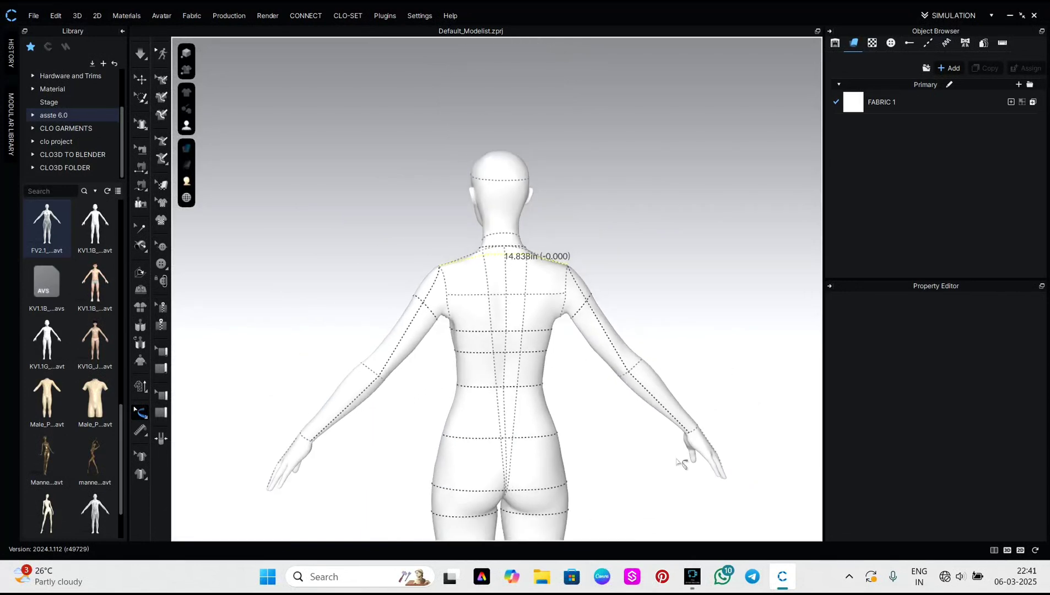
right_drag(655, 458, 419, 443)
scroll(514, 318, down, 4)
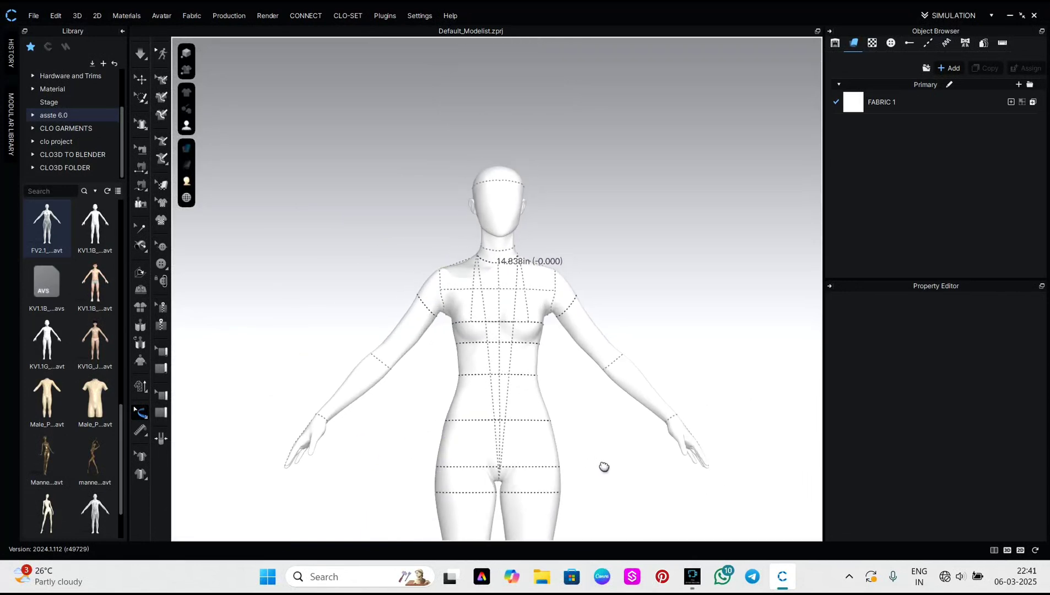
middle_drag(537, 401, 450, 349)
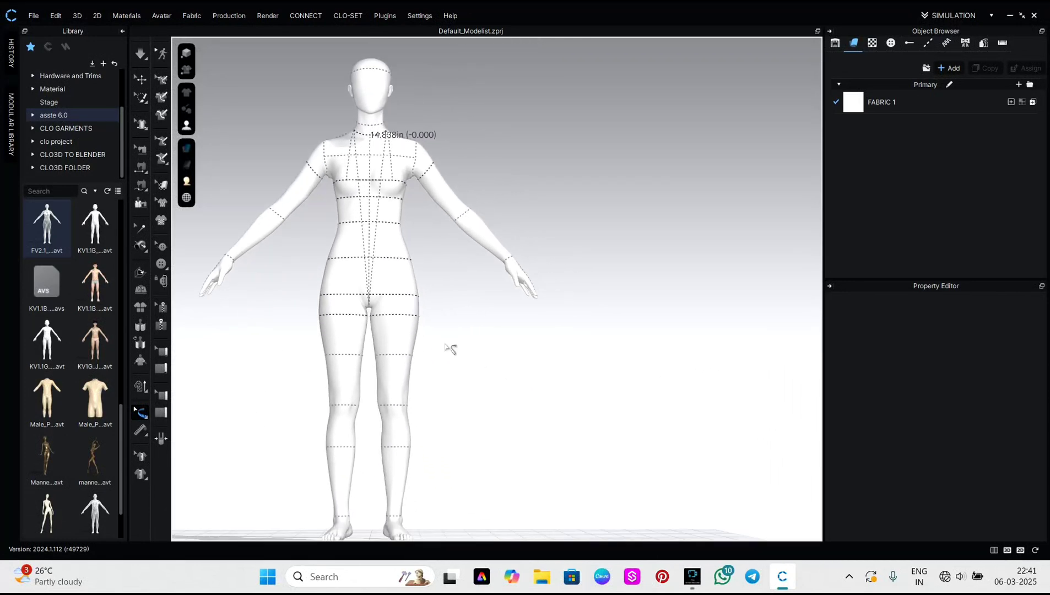
right_drag(455, 350, 445, 355)
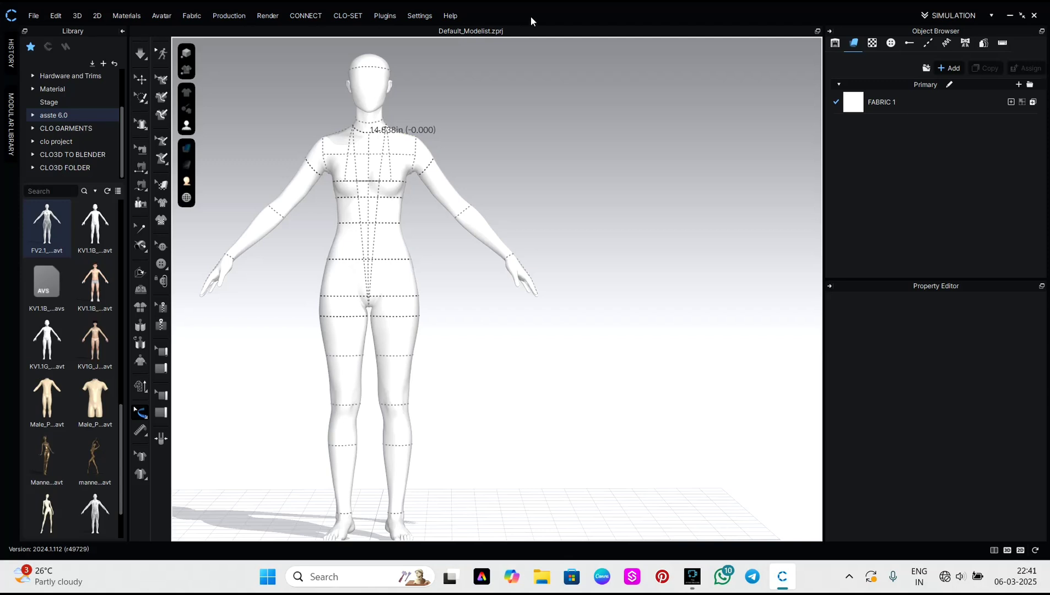
click(159, 17)
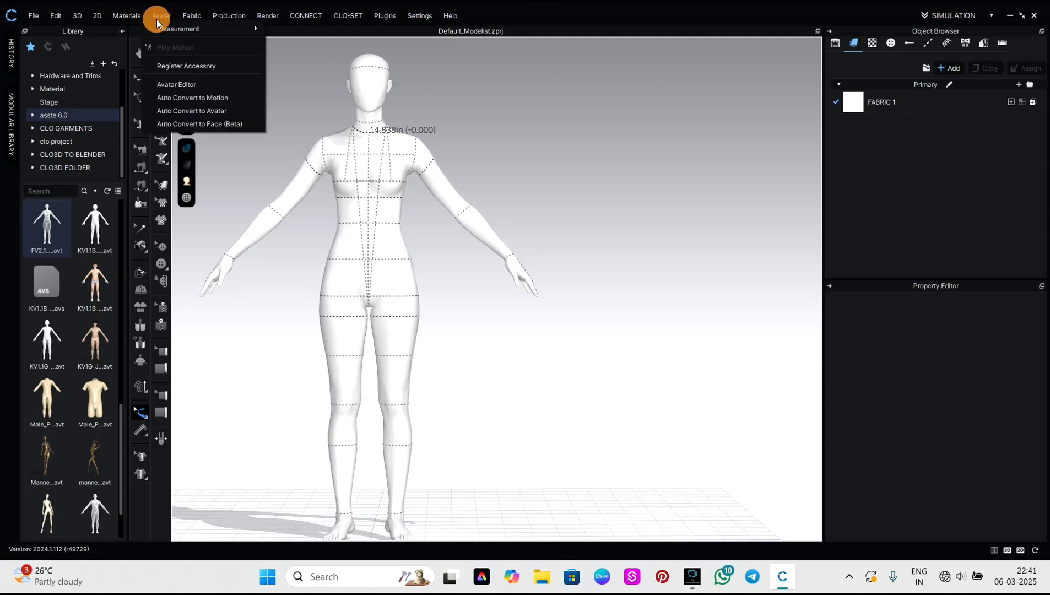
click(169, 85)
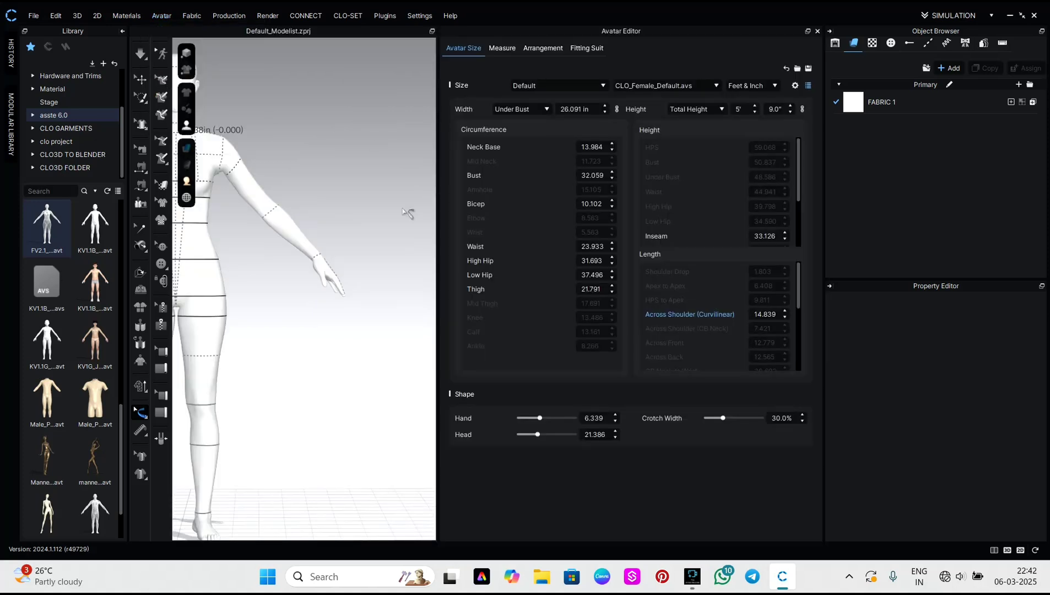
middle_drag(287, 194, 397, 200)
scroll(368, 203, down, 2)
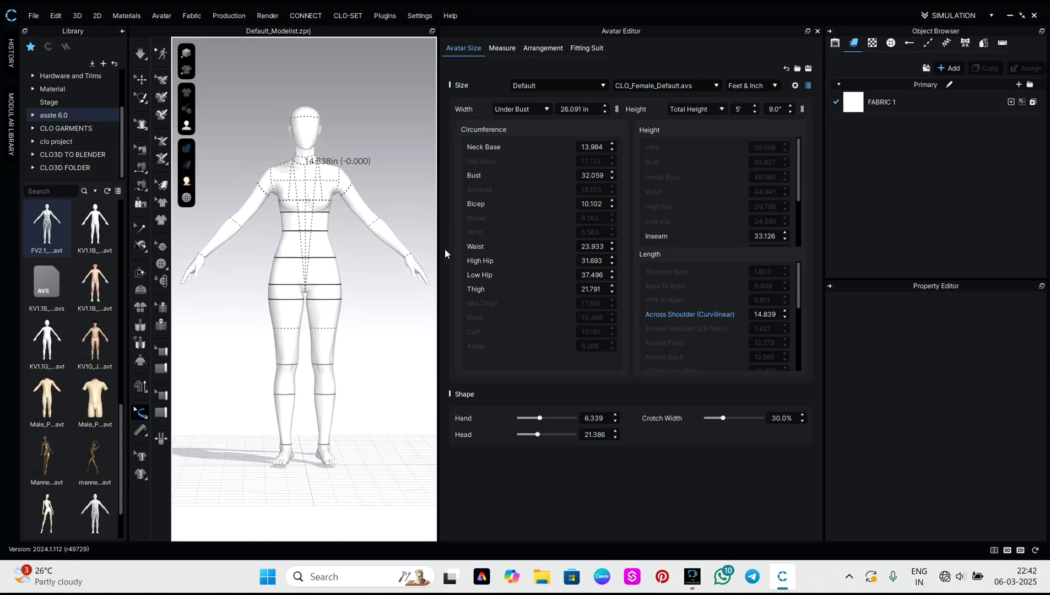
- Hide the avatar's measurement lines by switching from measure editing to the Select/Move tool
drag(438, 252, 485, 249)
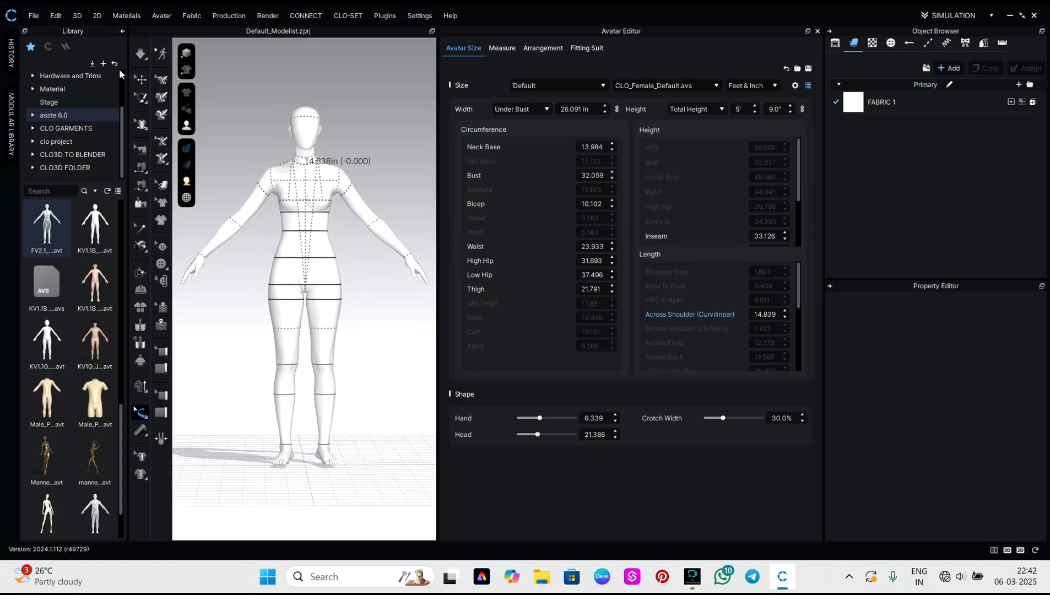
click(140, 79)
drag(436, 215, 460, 215)
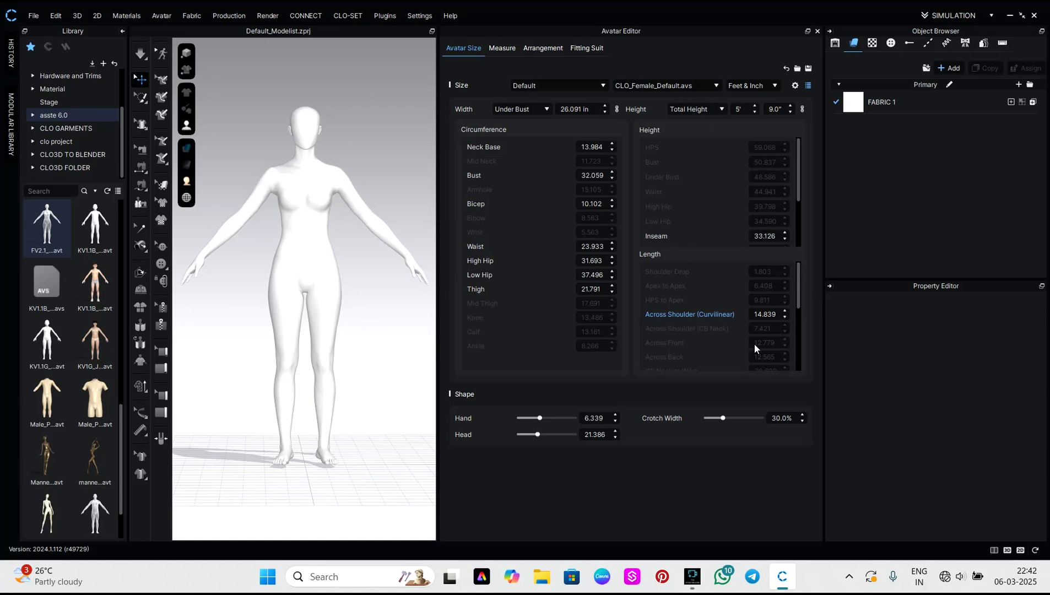
- Open the avatar's measurement selection and enable the Elbow, Wrist, Mid Thigh, Knee, Calf and Ankle circumferences
click(799, 87)
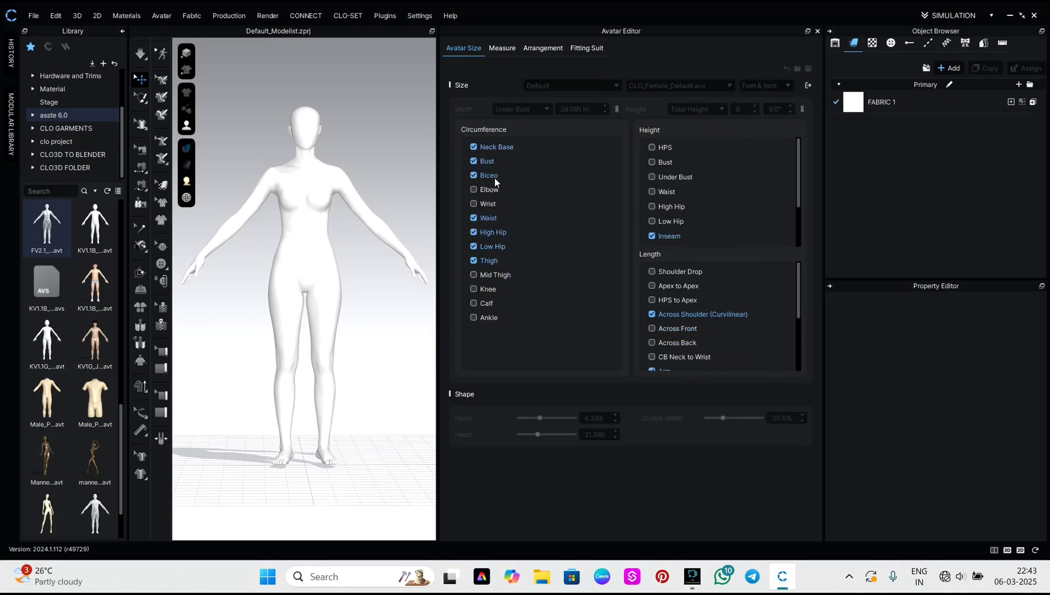
scroll(656, 321, down, 4)
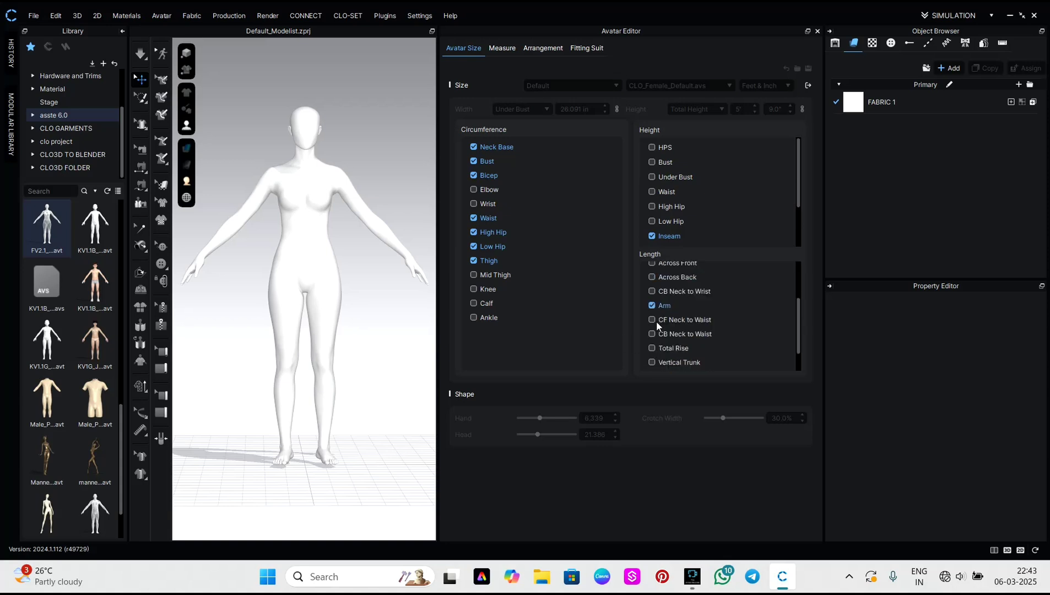
scroll(657, 321, up, 4)
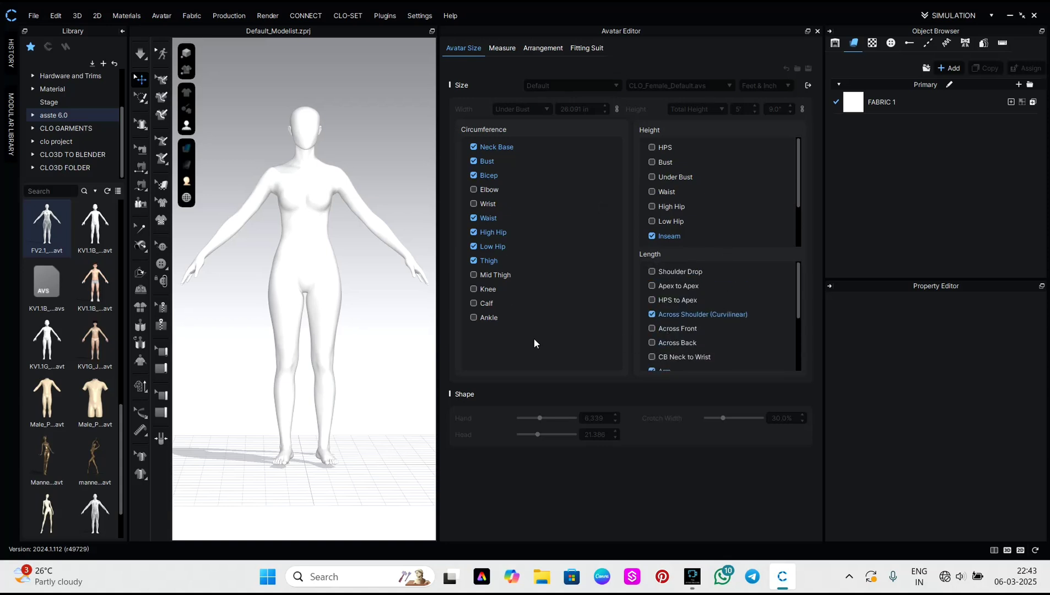
click(473, 203)
click(473, 274)
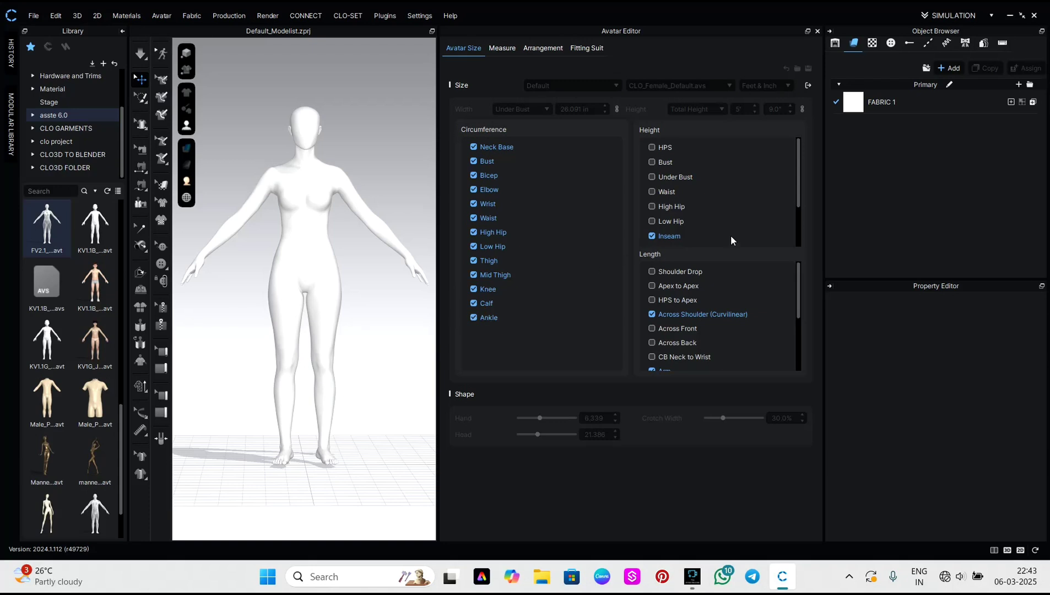
- Enable the heights from HPS to Low Hip and the Shoulder Drop, Apex to Apex, HPS to Apex, Across Front and Across Back lengths
click(651, 177)
click(650, 206)
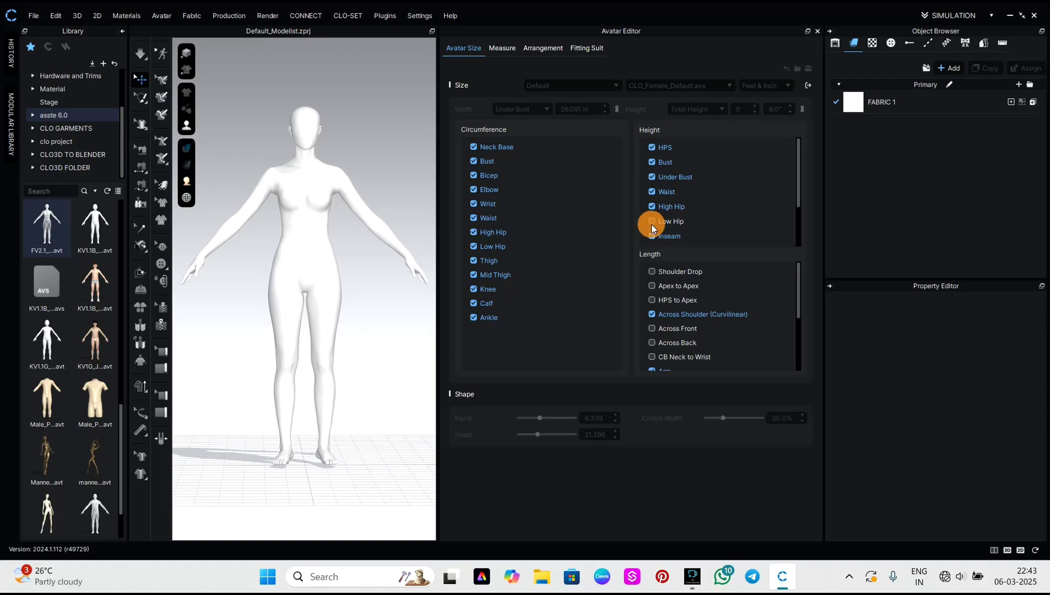
click(651, 271)
click(650, 284)
click(651, 298)
click(651, 329)
click(650, 342)
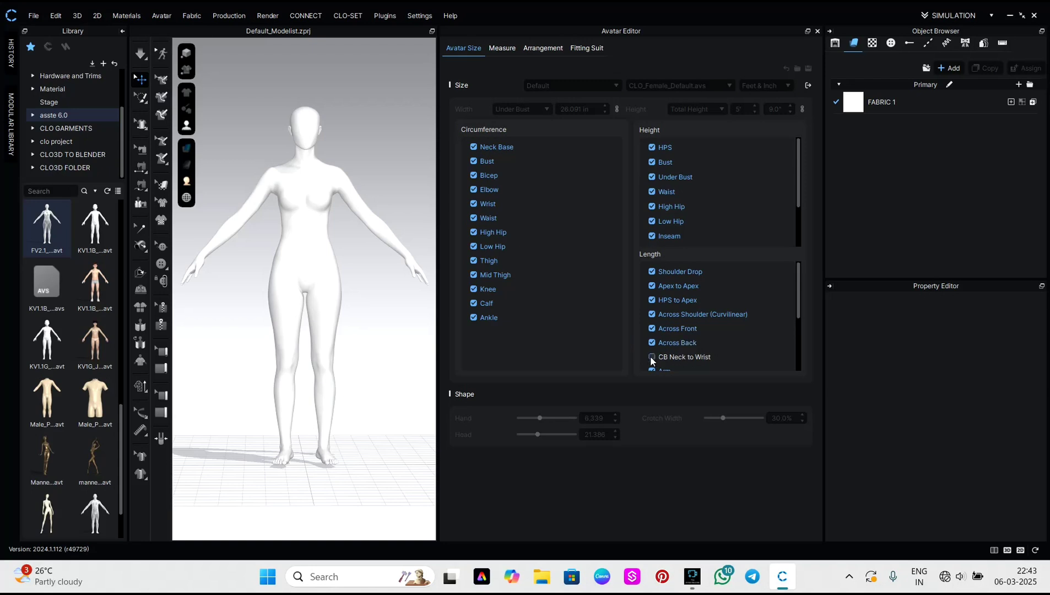
- Enable the remaining length measurements from CB Neck to Wrist through Waist to Low Hip, and return to the editable size values
scroll(650, 357, down, 3)
click(651, 290)
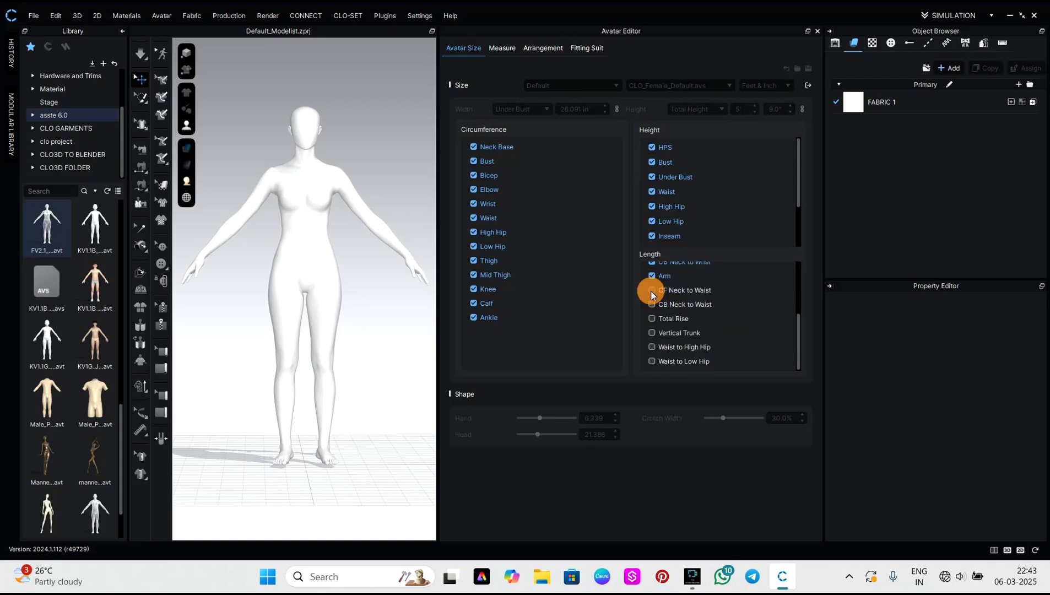
click(651, 304)
click(651, 333)
click(651, 347)
click(651, 362)
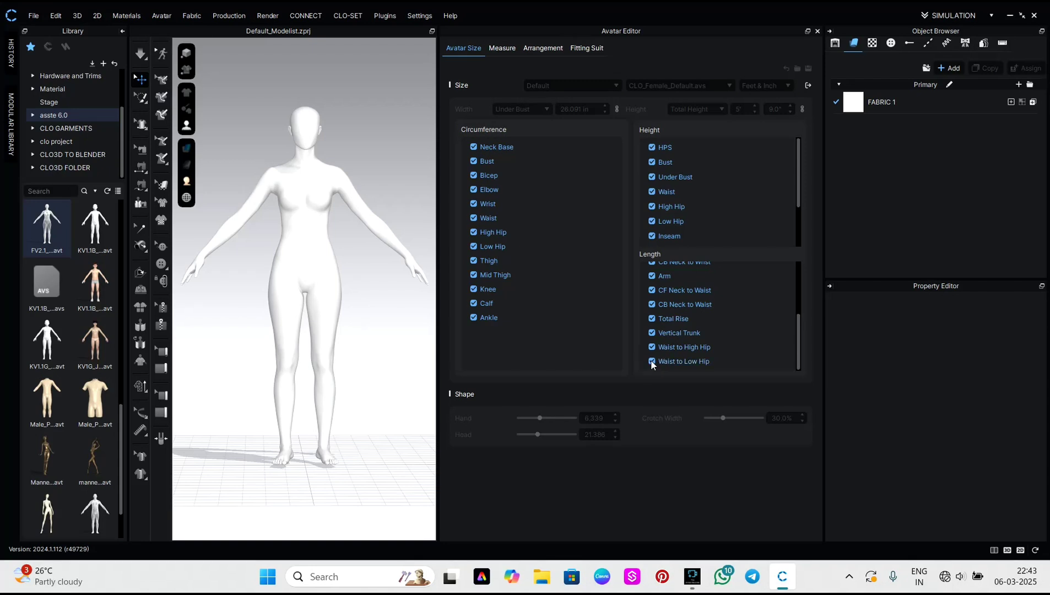
scroll(676, 296, up, 4)
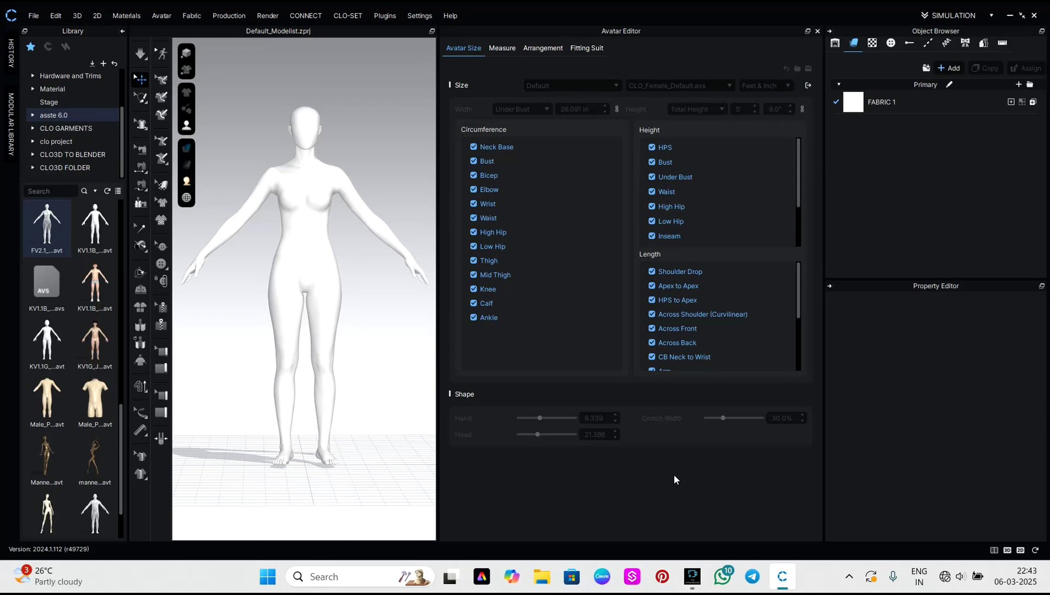
click(811, 86)
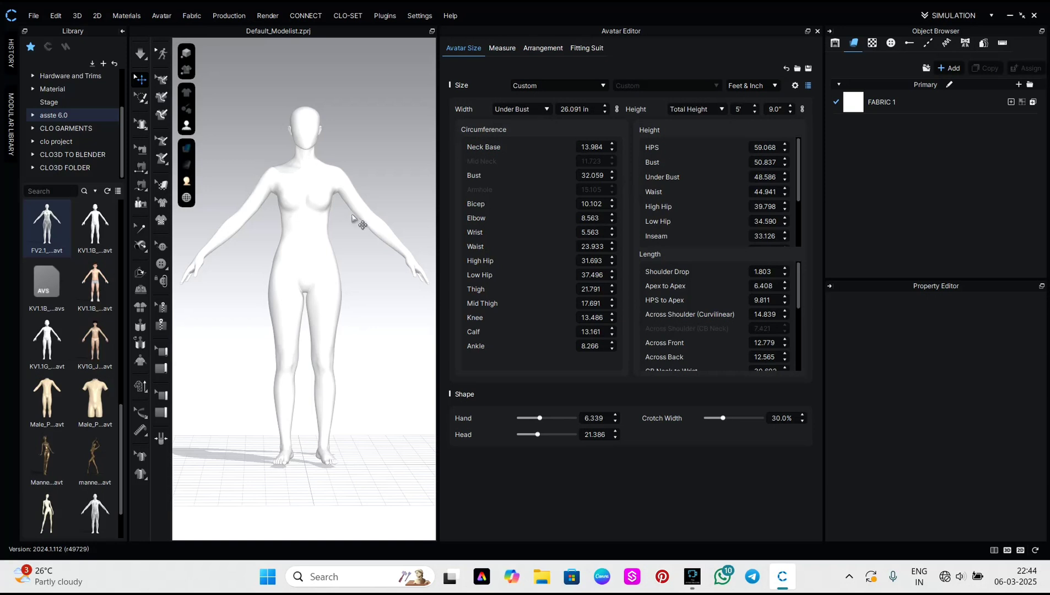
- Show the avatar's measurement lines with Edit Measure (Avatar) and check the under bust circumference on the torso
click(141, 412)
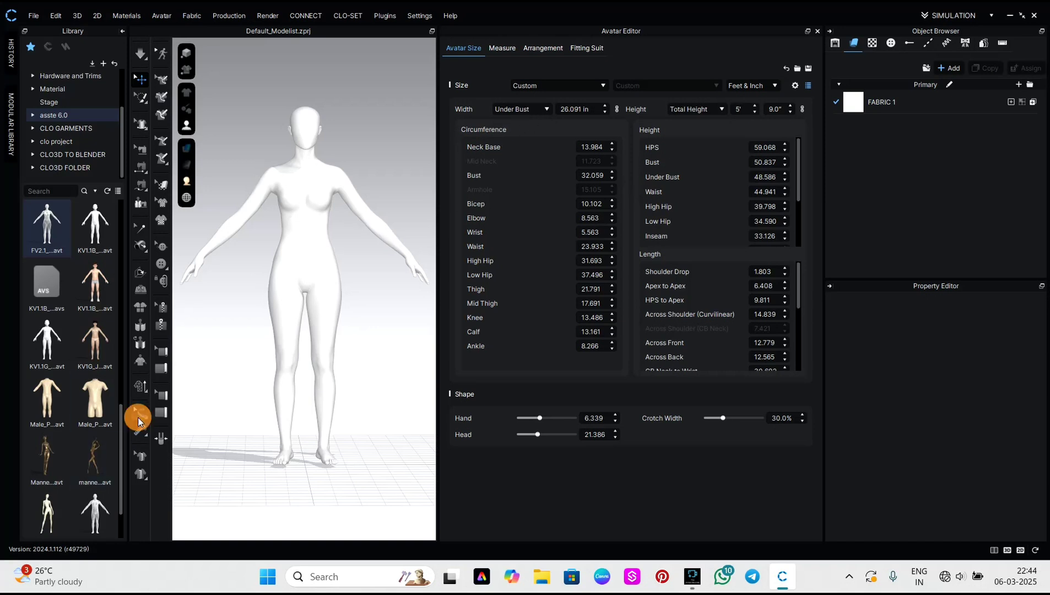
scroll(323, 258, up, 5)
middle_drag(323, 258, 273, 585)
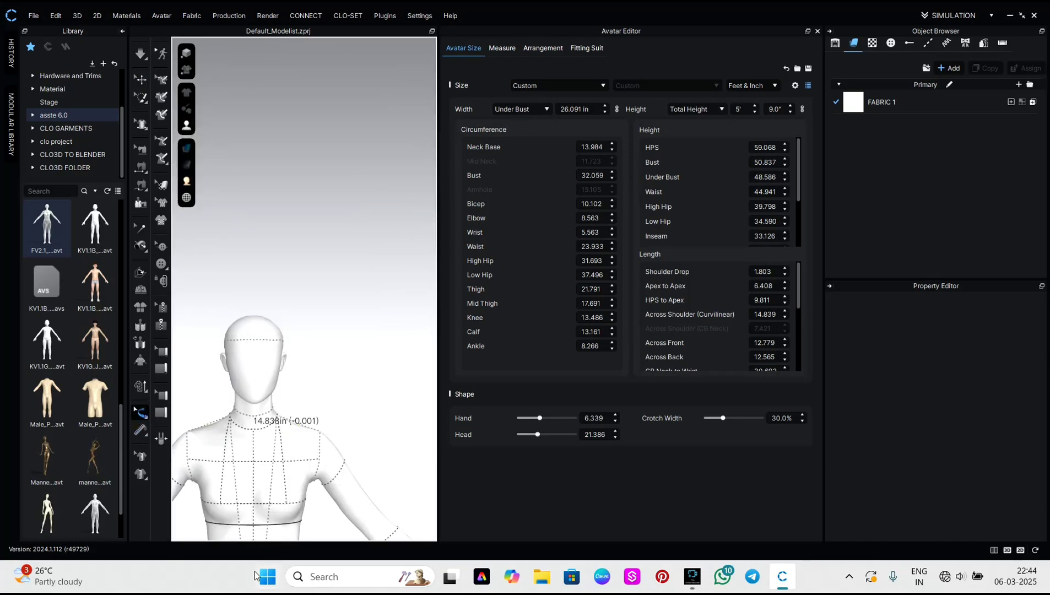
middle_drag(322, 459, 364, 301)
scroll(297, 352, up, 3)
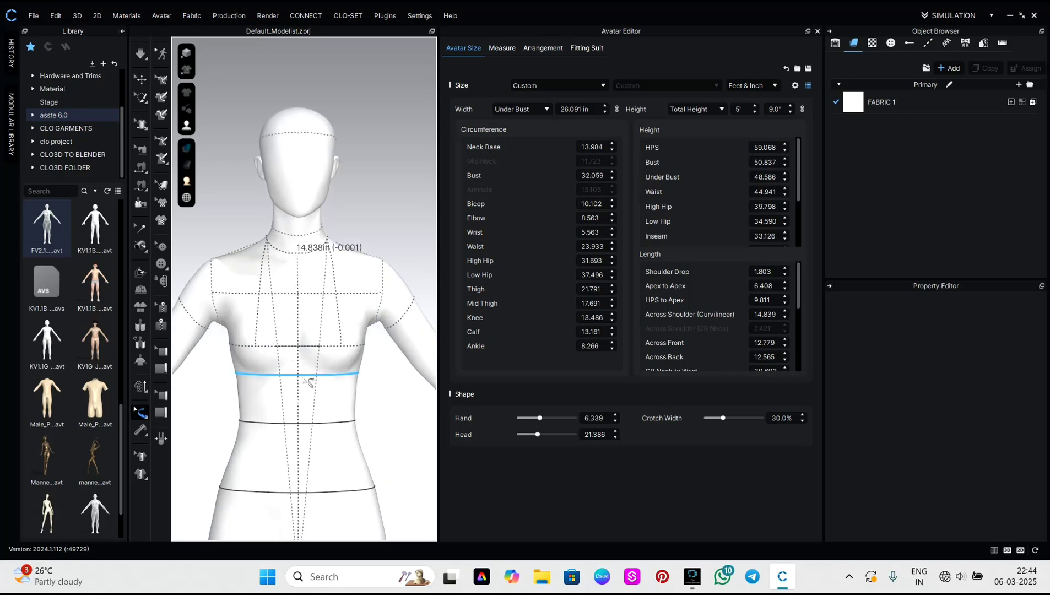
click(305, 372)
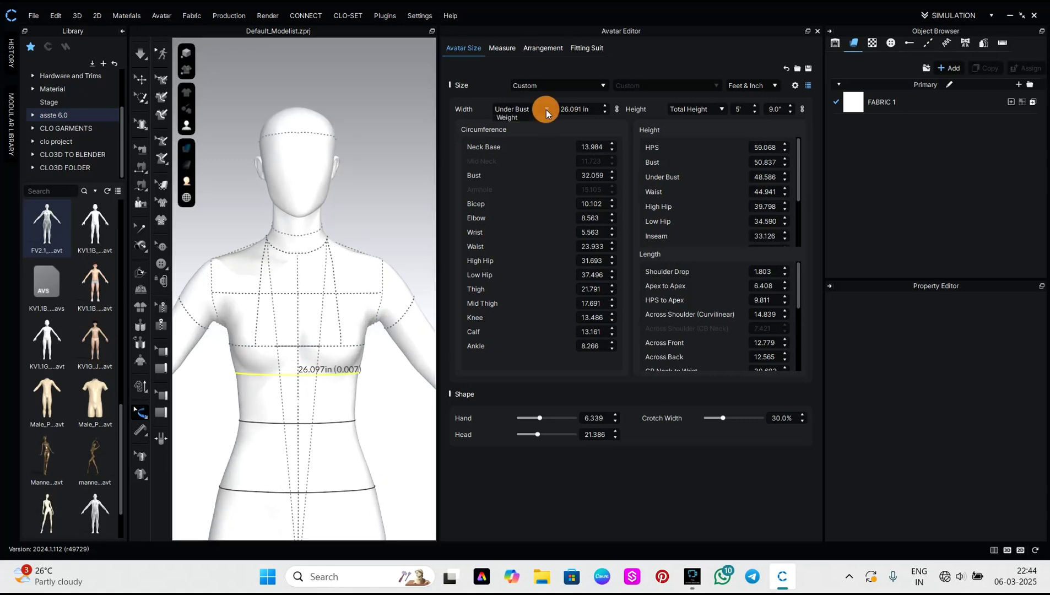
- Base the avatar's width on Bust and check the bust line on the body
click(546, 109)
click(521, 118)
click(347, 345)
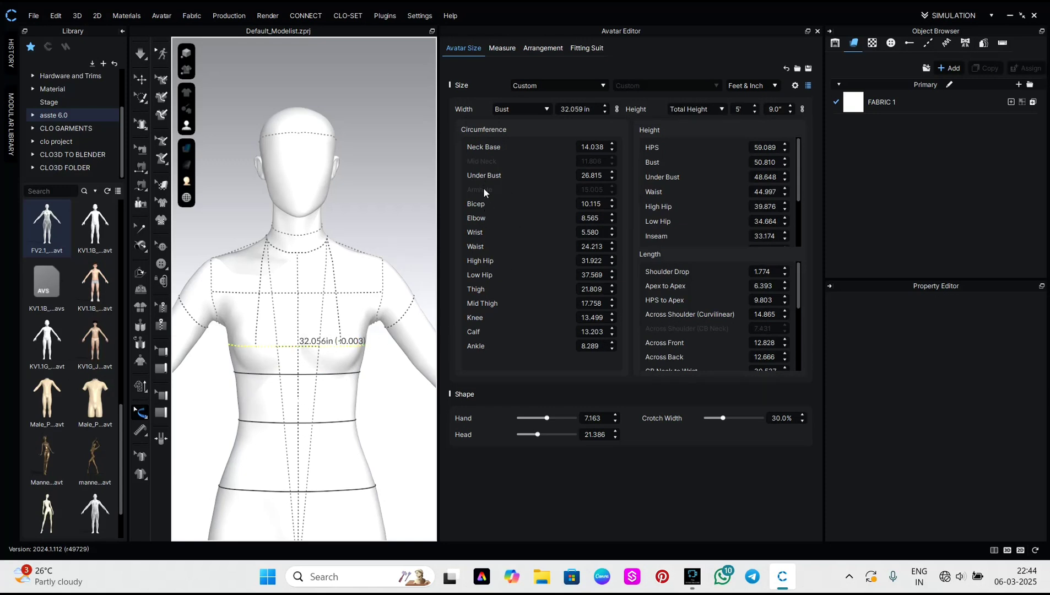
- Base the avatar's width on Weight and check the HPS to Apex and bust lines on the body
click(528, 108)
click(521, 132)
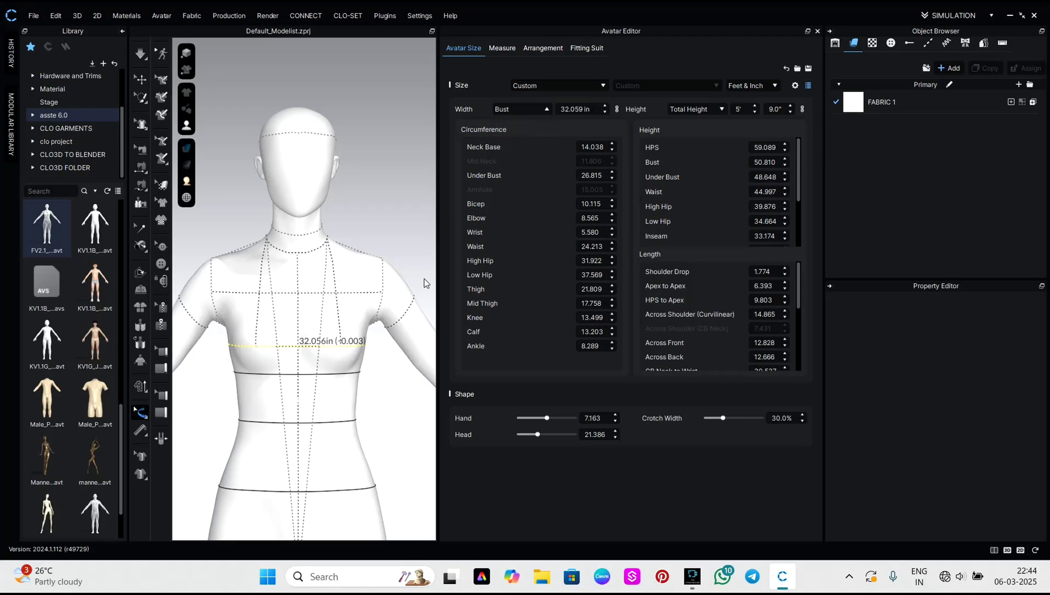
click(380, 436)
click(340, 346)
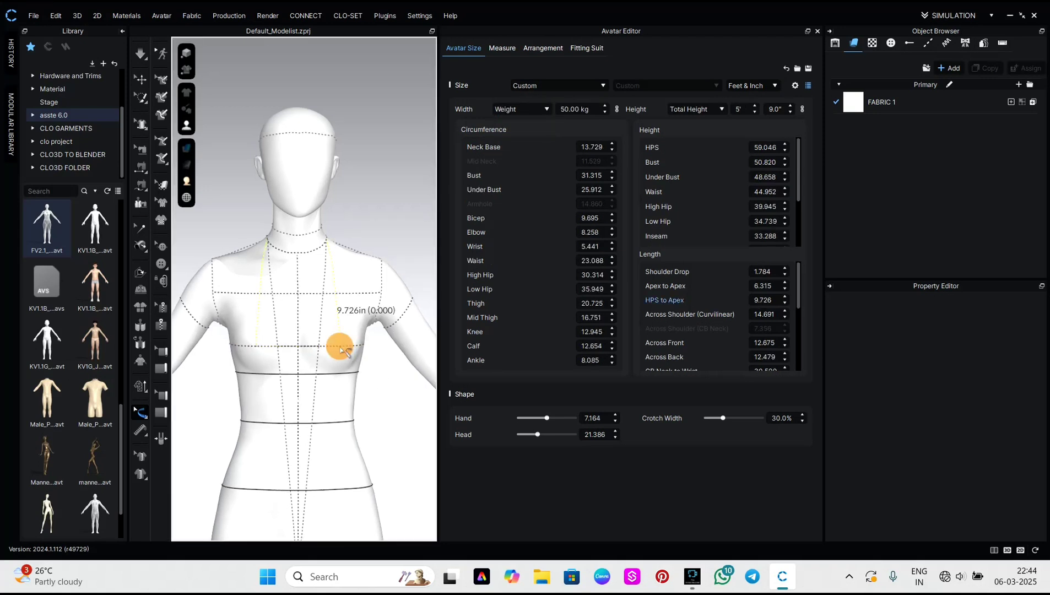
click(322, 346)
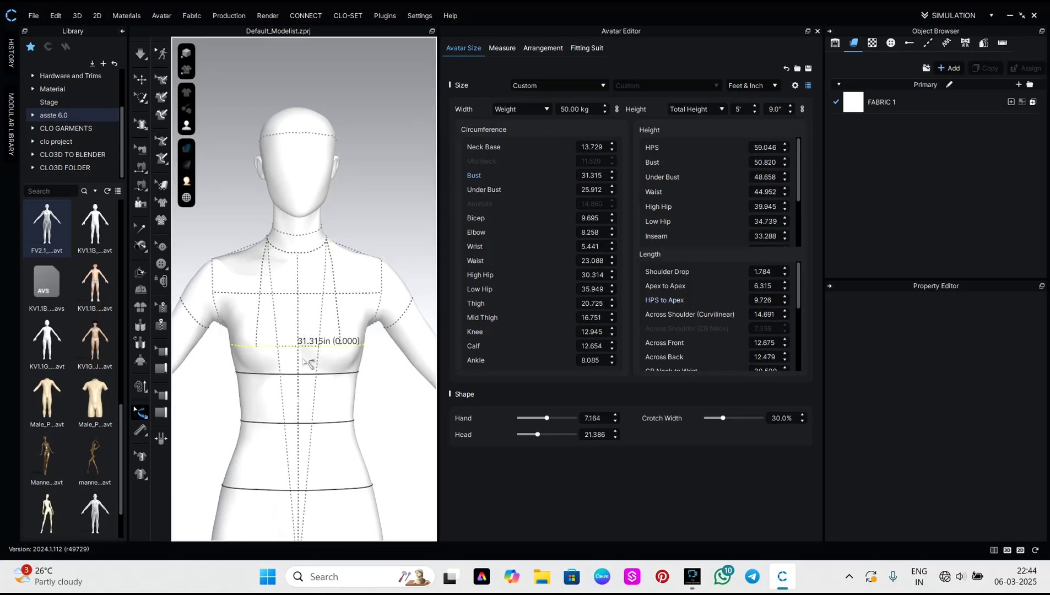
click(277, 351)
- Set the avatar's weight to 70 kg and inspect the resized body from an angle
click(588, 108)
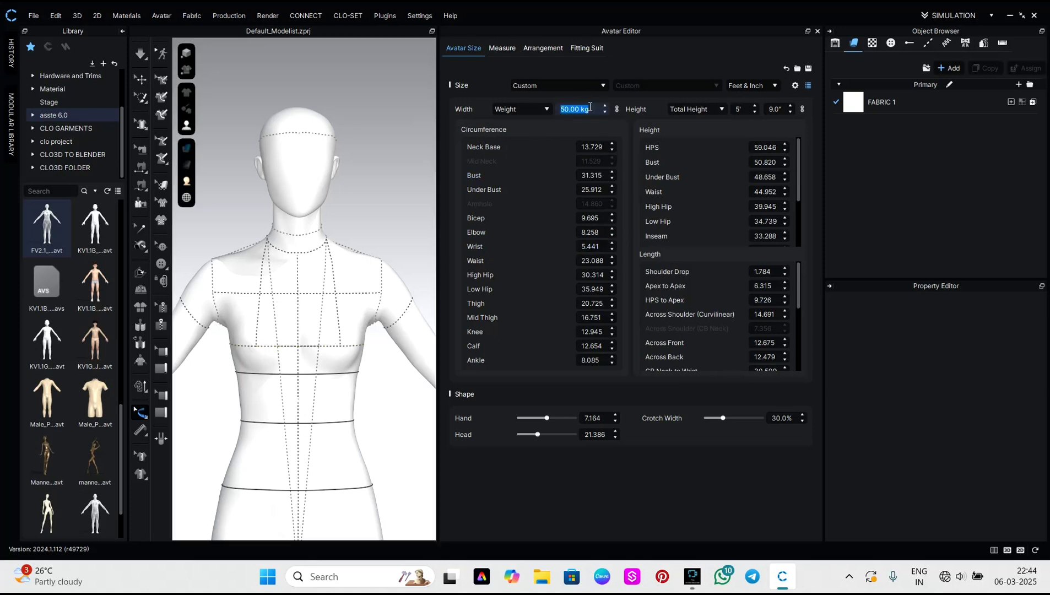
text(7)
text(0)
key(Return)
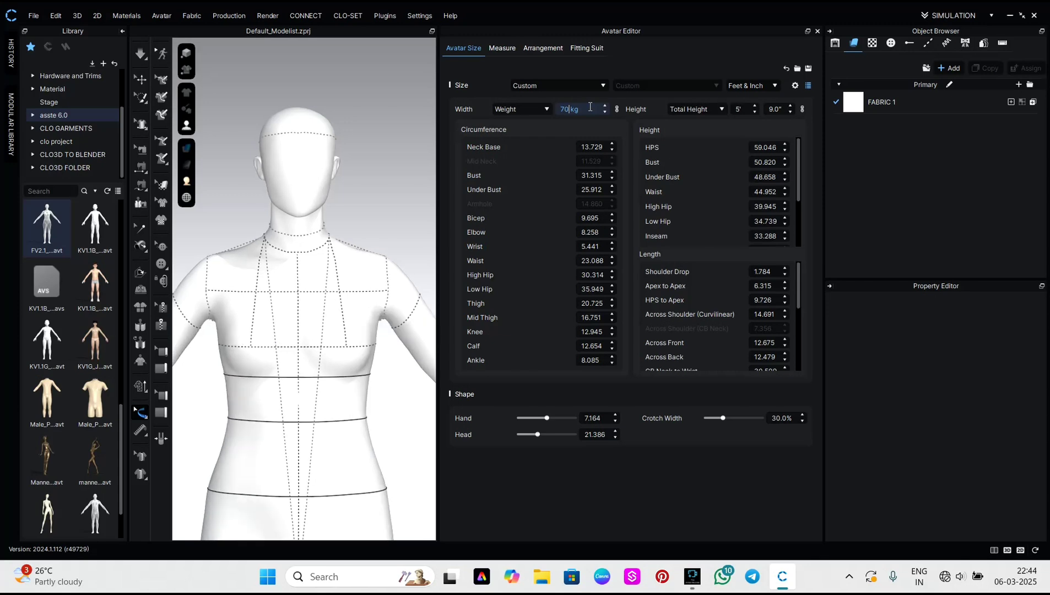
scroll(424, 346, down, 1)
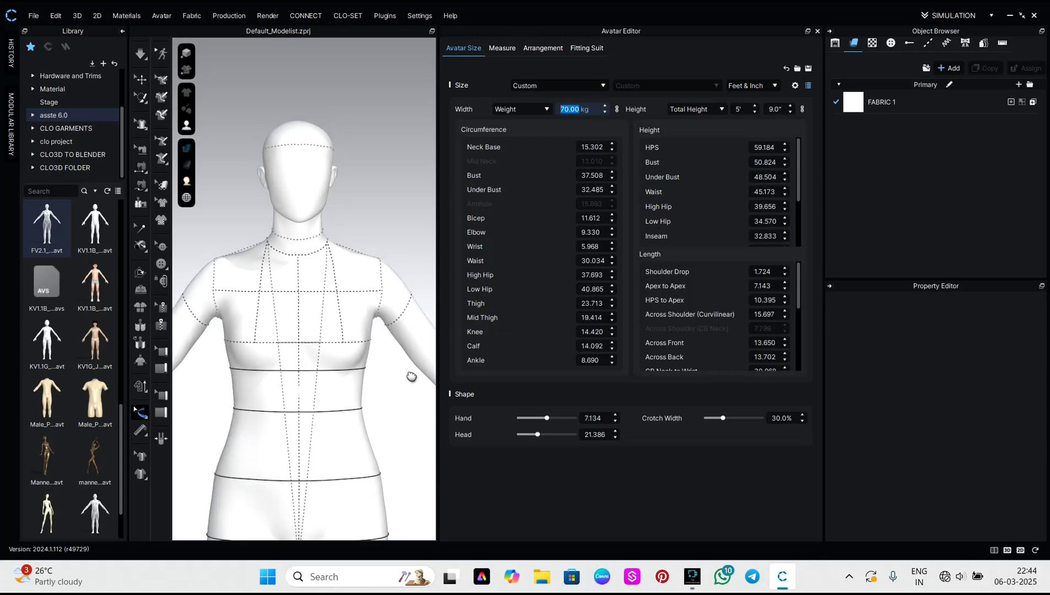
middle_drag(412, 377, 418, 292)
right_drag(392, 324, 449, 322)
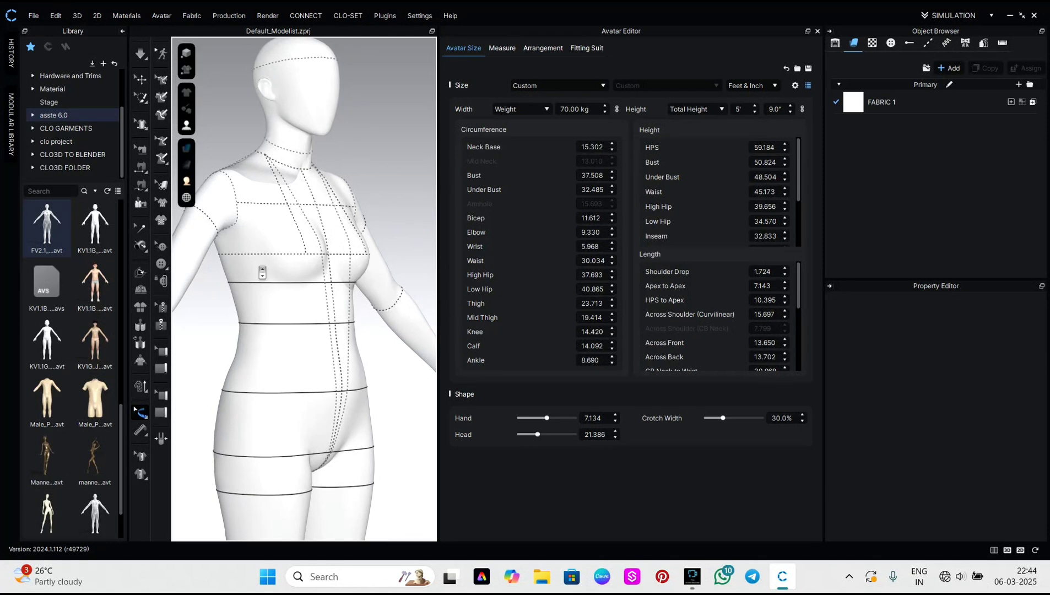
- Select the bust line on the avatar and set its circumference to 38 in
scroll(262, 273, up, 2)
click(325, 240)
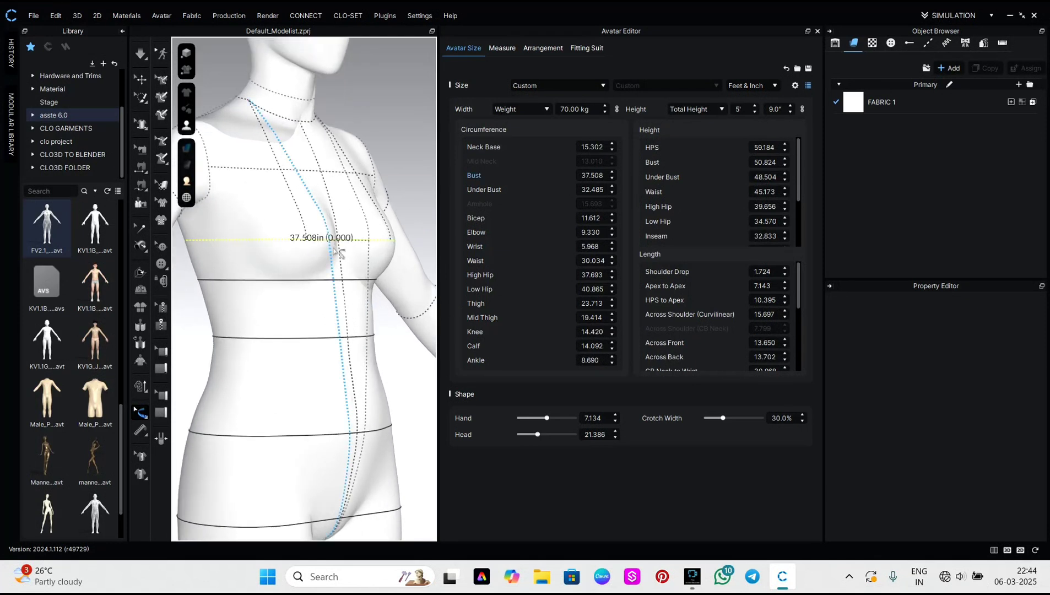
click(604, 175)
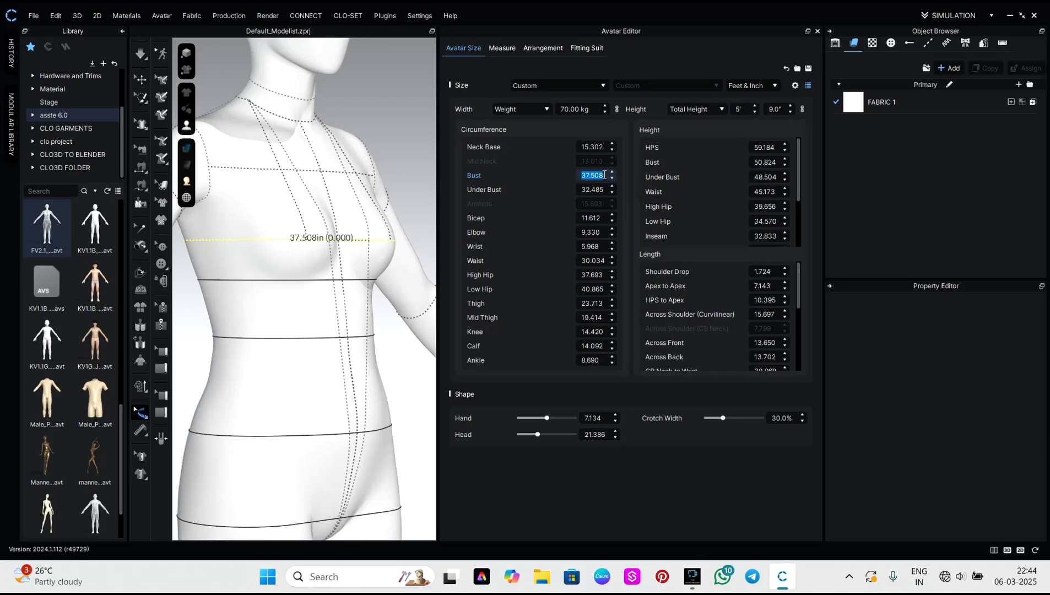
text(38)
click(434, 339)
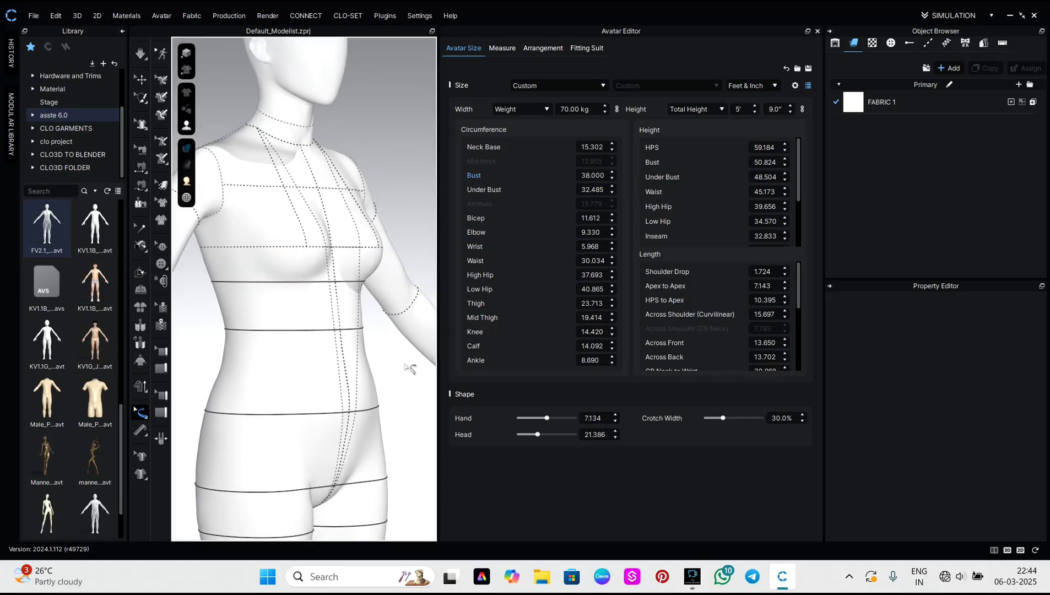
right_drag(410, 368, 291, 370)
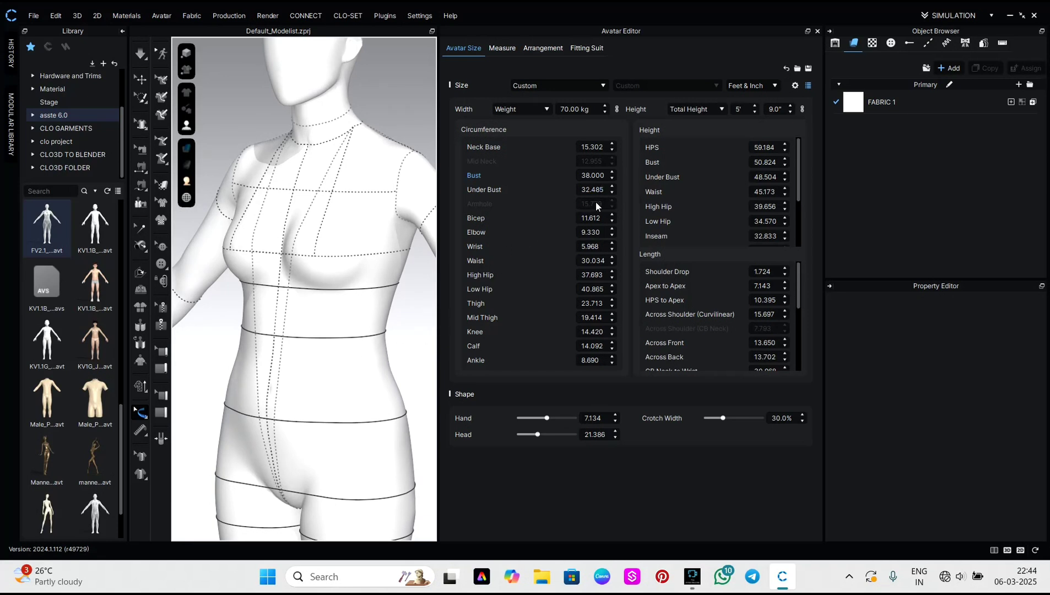
- Select the under bust line on the avatar and set its circumference to 34 in
click(358, 288)
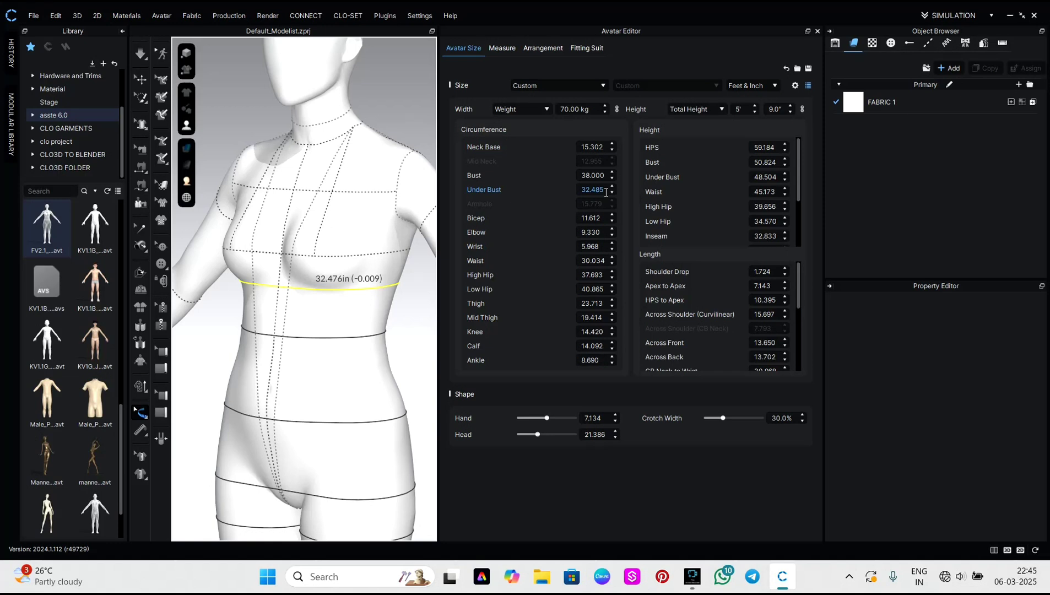
click(605, 189)
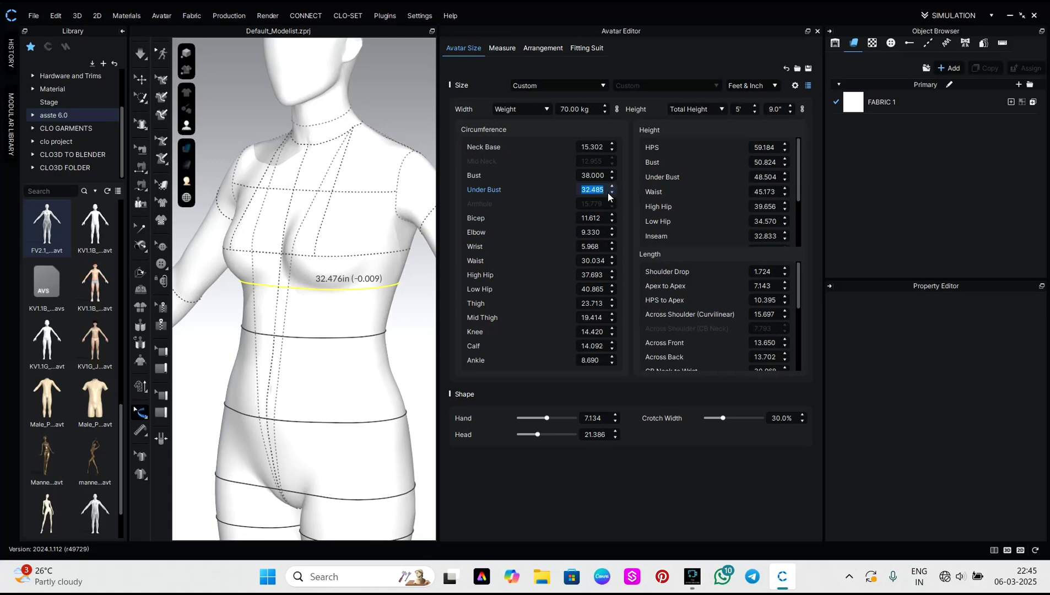
text(34)
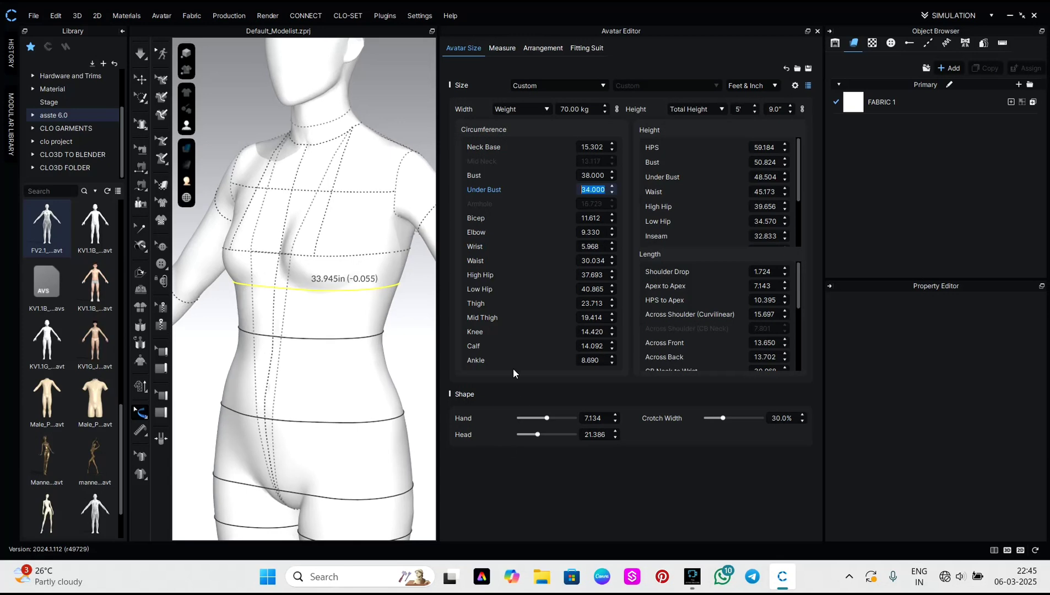
click(393, 358)
- Check the edited bust and under bust circumferences on the avatar from another angle
right_drag(388, 379, 286, 267)
click(297, 263)
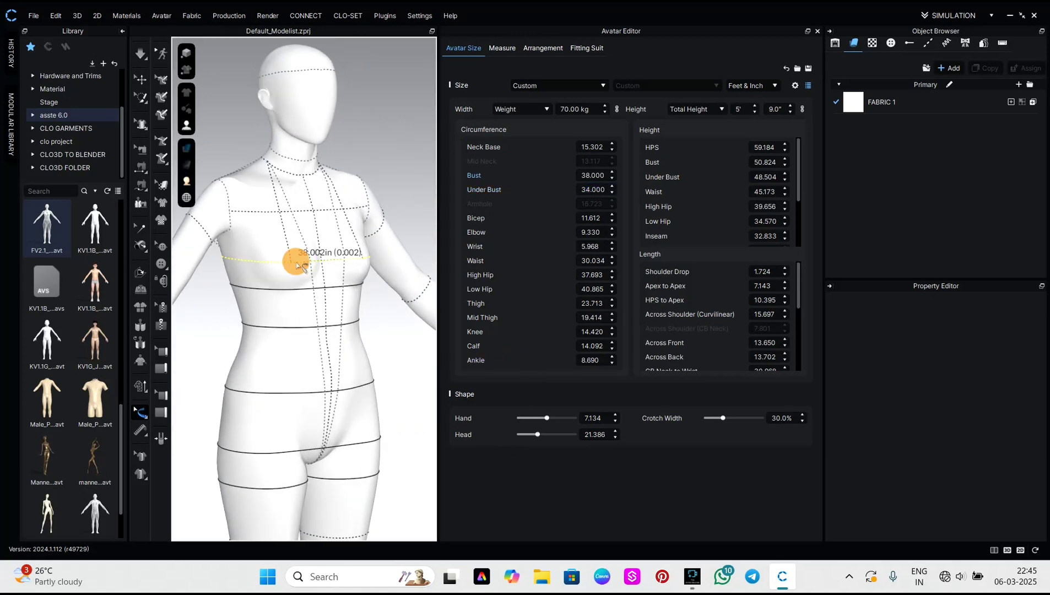
click(312, 288)
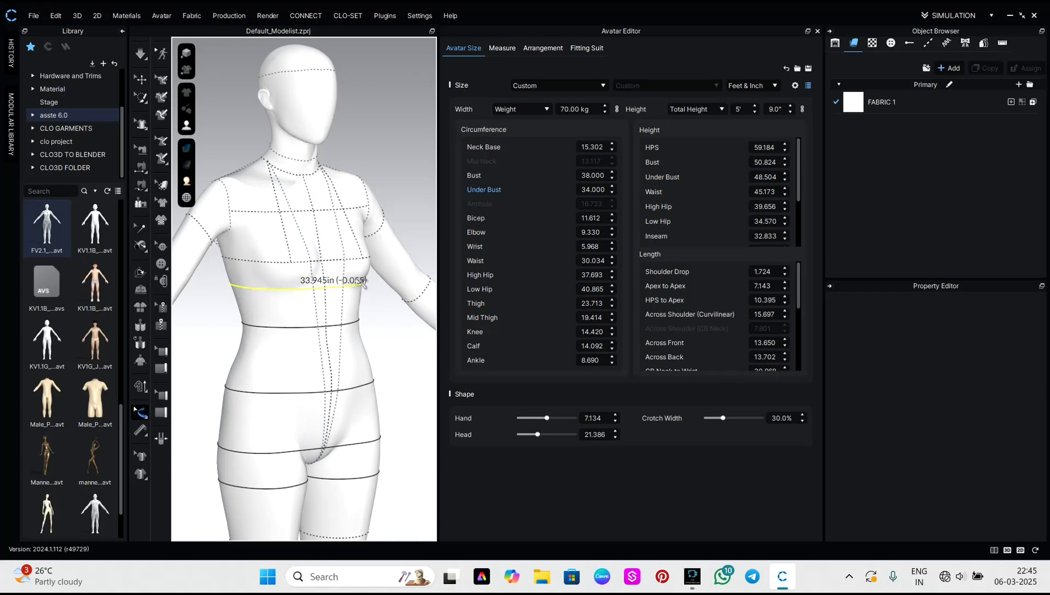
click(389, 383)
- Select the waist line on the avatar and check its circumference from the front and at an angle
scroll(342, 301, up, 2)
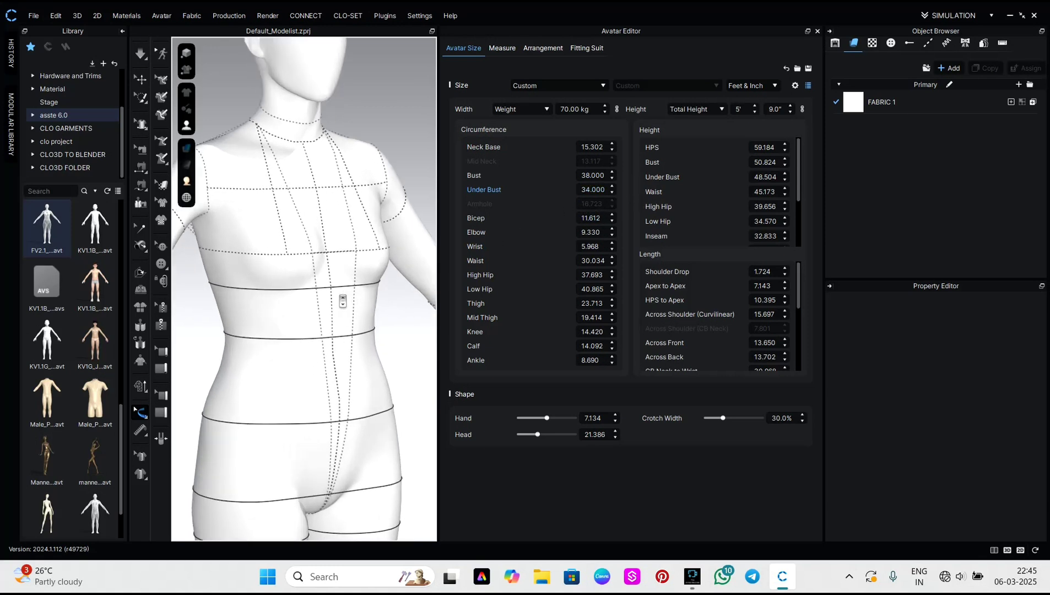
scroll(342, 301, up, 2)
right_drag(387, 305, 359, 297)
click(338, 346)
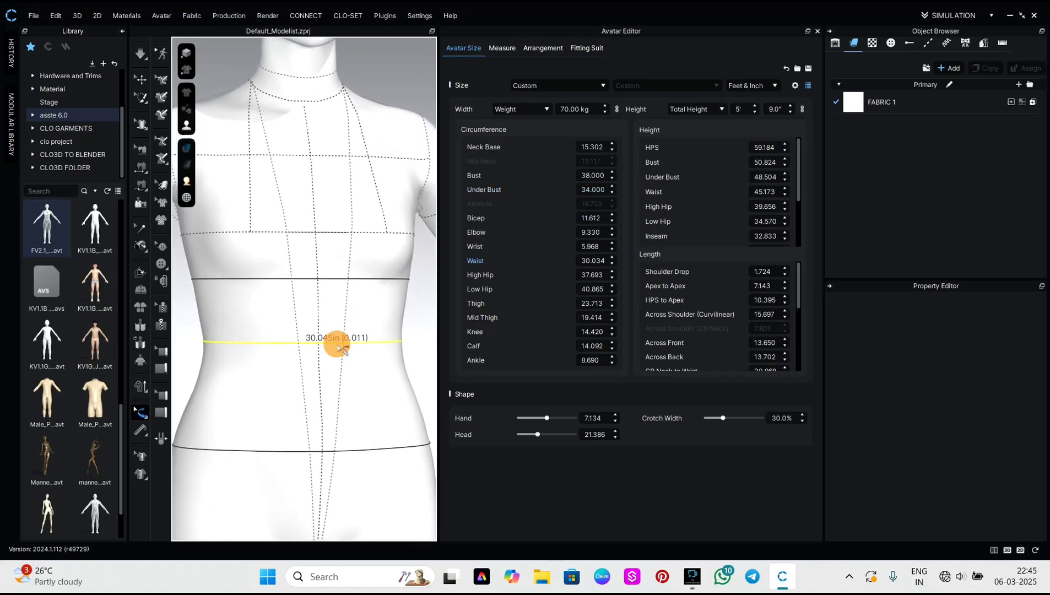
scroll(337, 360, down, 1)
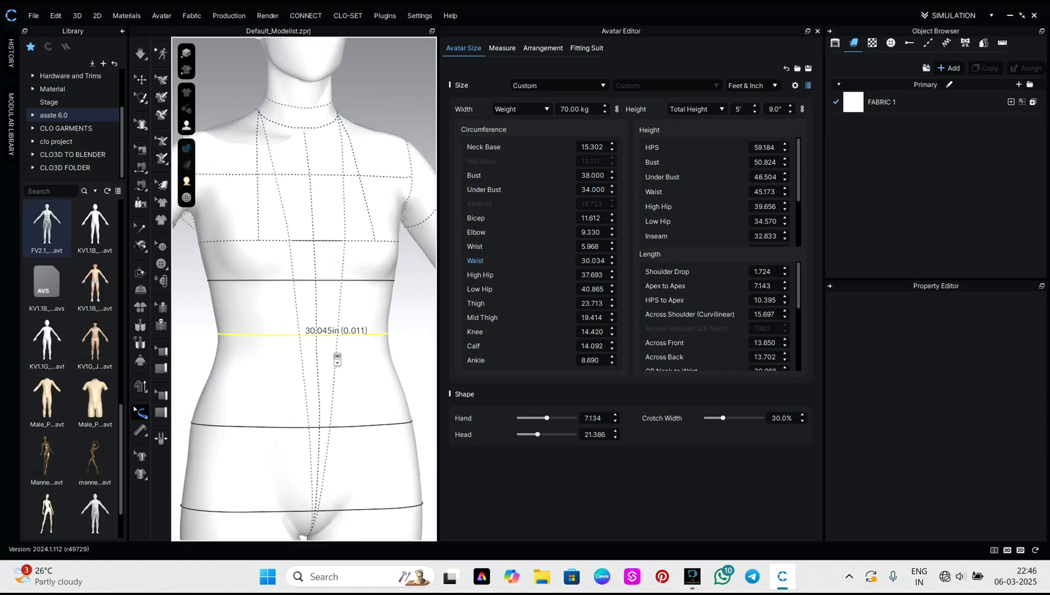
scroll(337, 359, down, 1)
right_drag(407, 342, 445, 342)
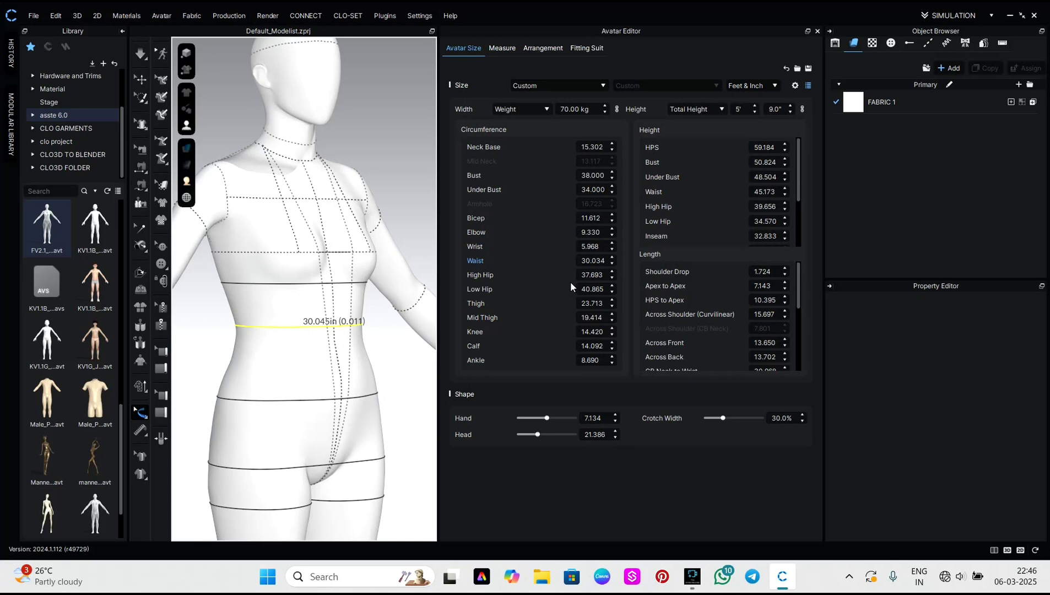
- Set the avatar's waist circumference to 32 in
double_click(604, 261)
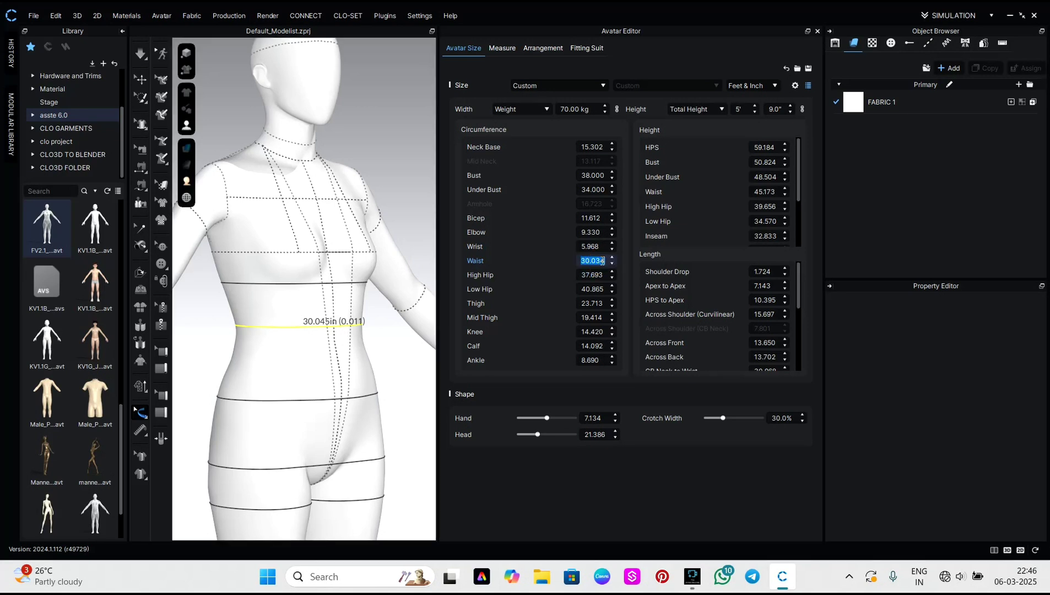
text(32)
key(Return)
click(403, 359)
scroll(410, 380, down, 3)
right_drag(411, 380, 368, 382)
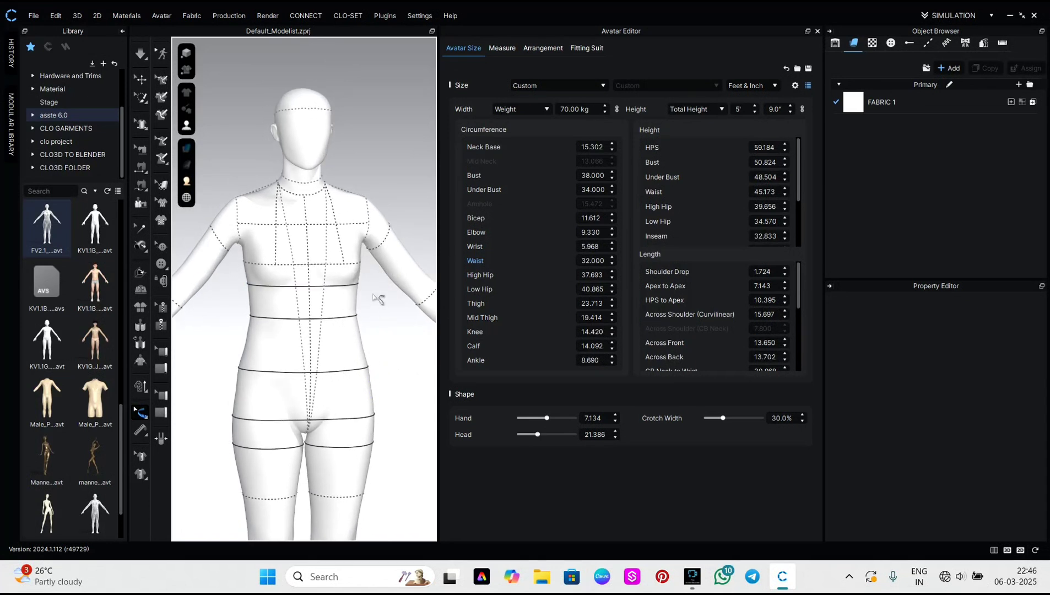
- Select the high hip line on the avatar and set its circumference to 38 in
click(340, 369)
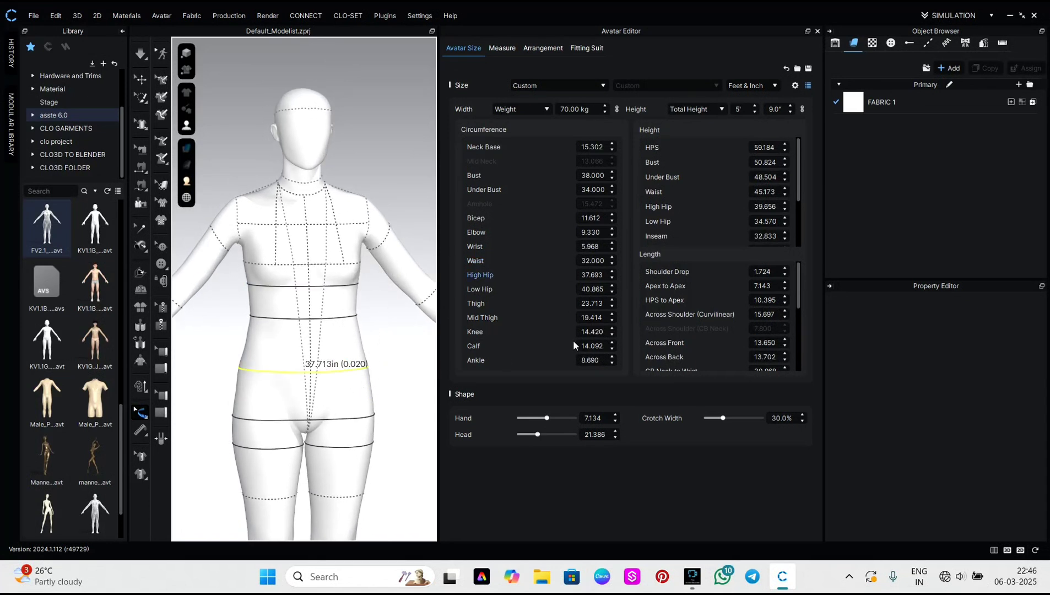
click(598, 275)
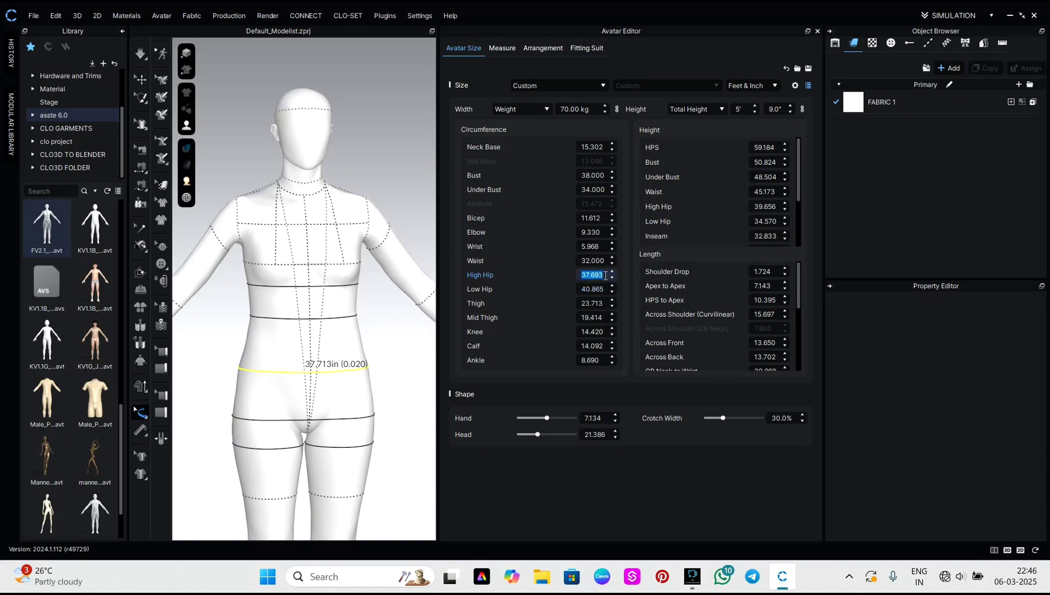
text(38)
key(Return)
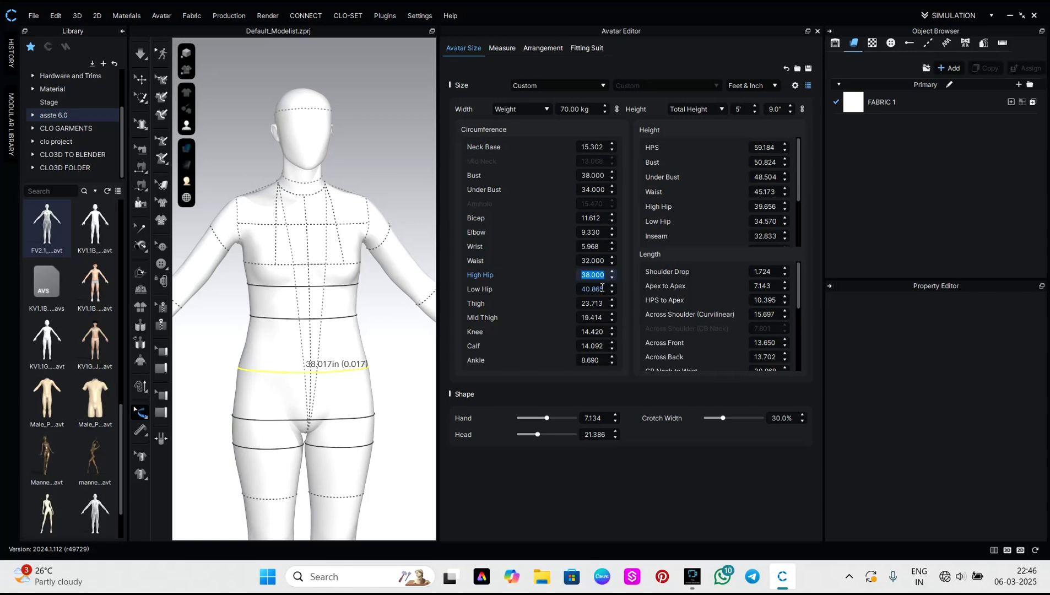
- Select the low hip line, examine it from the side and front, and look through the remaining length measurements
click(376, 417)
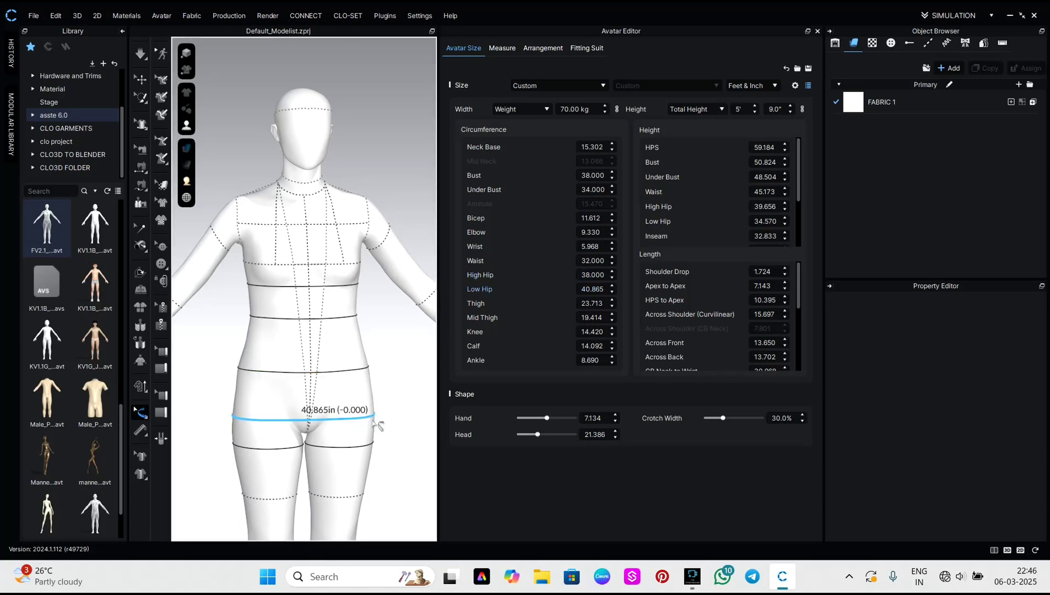
right_drag(382, 422, 262, 402)
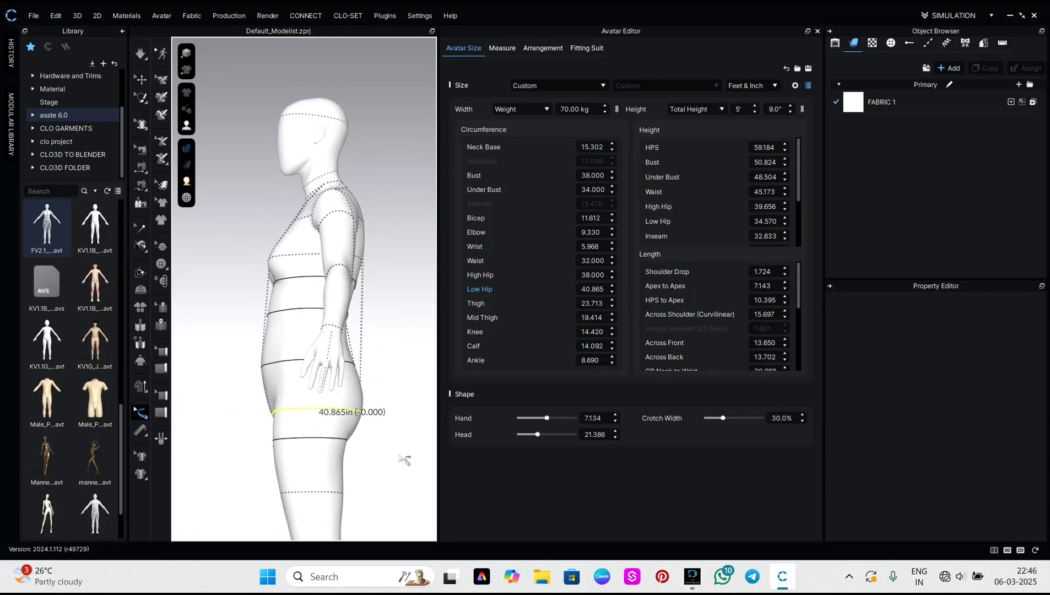
right_drag(404, 459, 514, 466)
scroll(405, 410, down, 2)
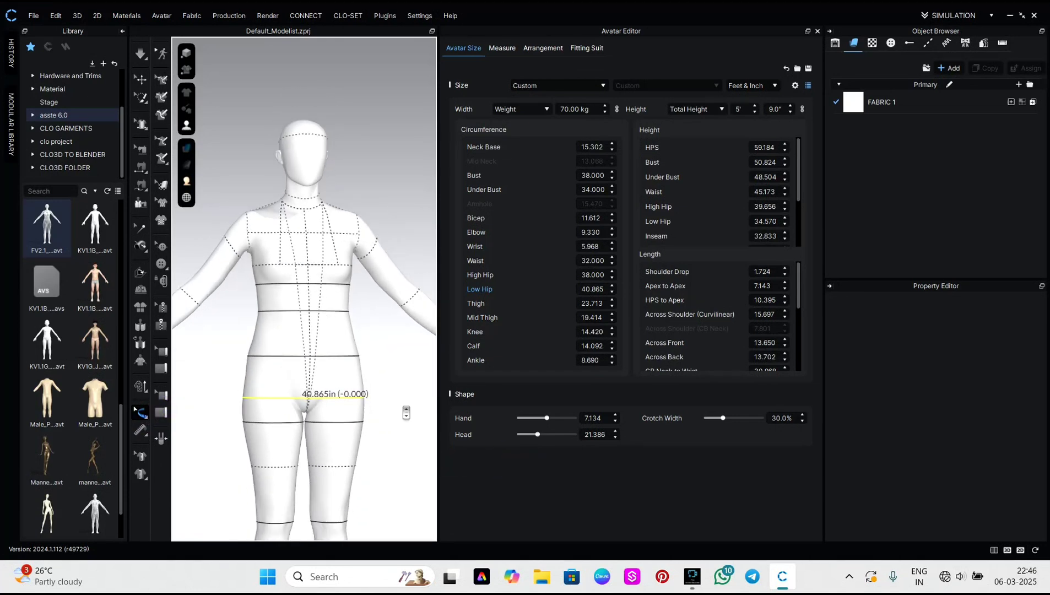
middle_drag(393, 424, 388, 356)
scroll(384, 379, down, 1)
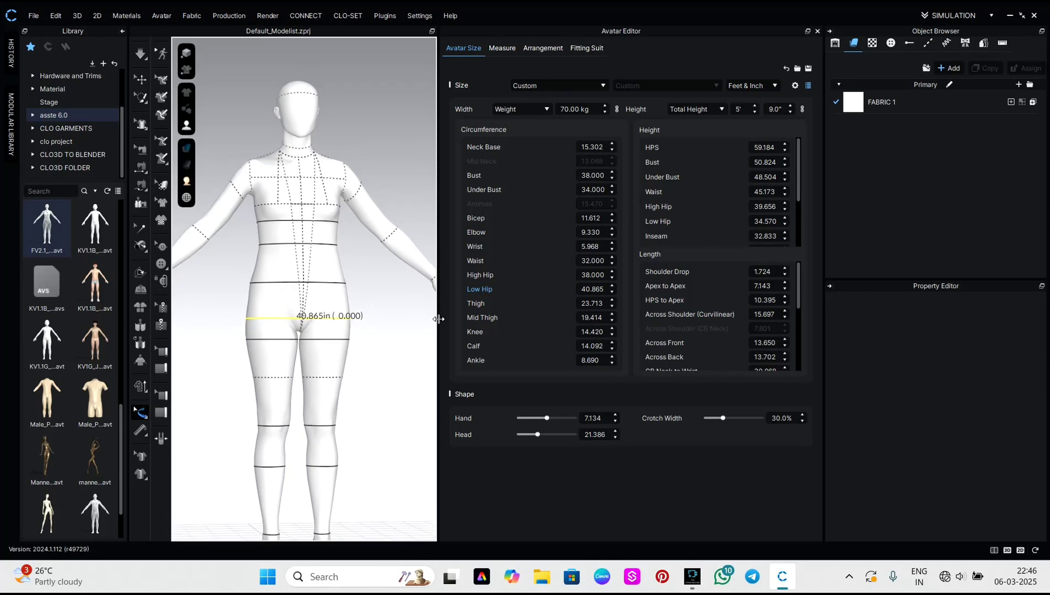
scroll(671, 329, down, 3)
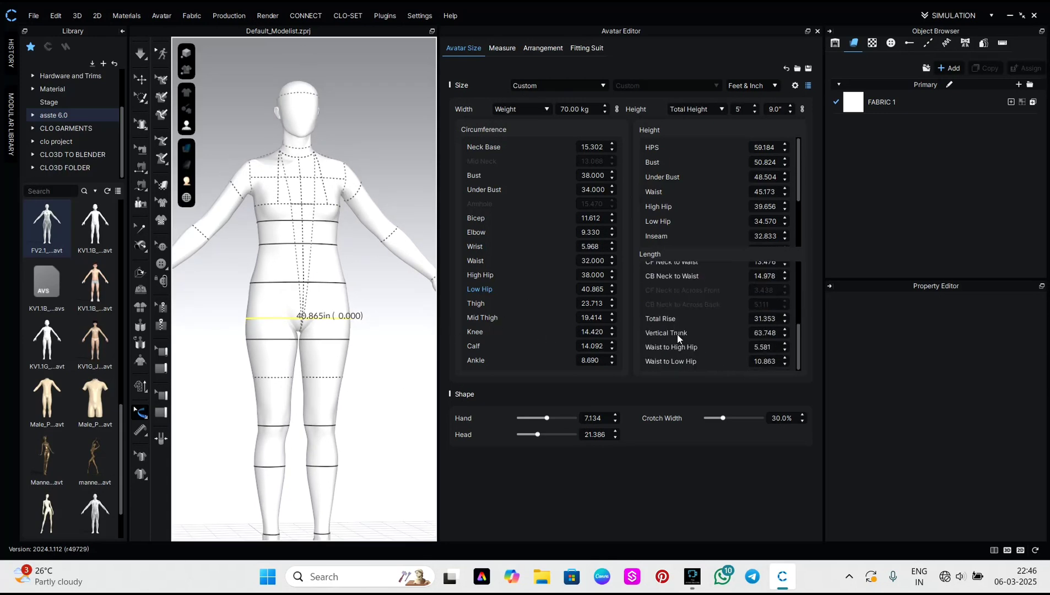
mouse_move(392, 331)
right_down()
mouse_move(288, 342)
mouse_move(388, 330)
mouse_move(452, 339)
mouse_move(534, 324)
mouse_move(410, 327)
right_up()
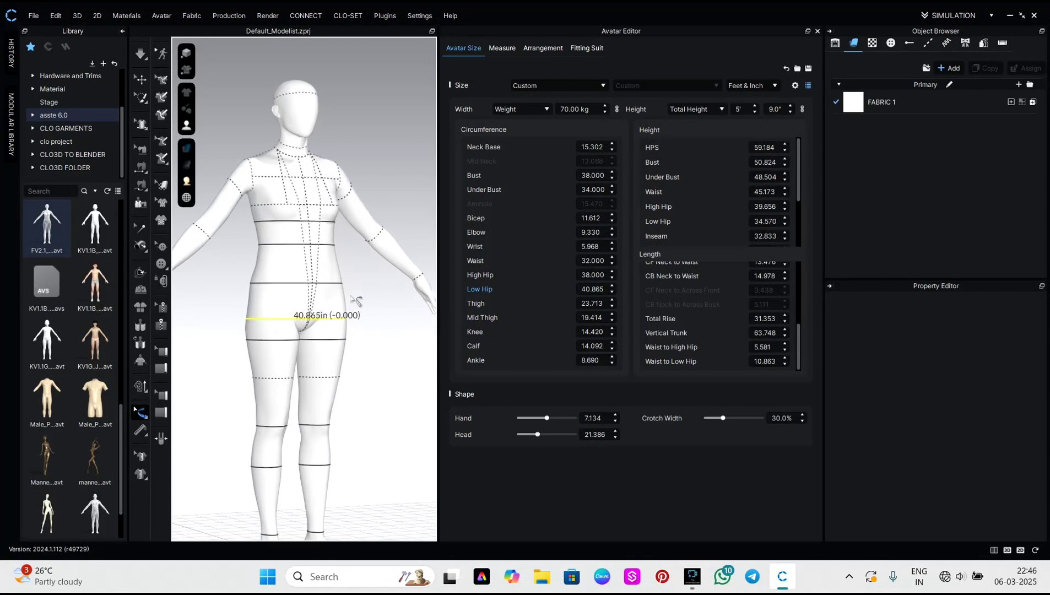
scroll(356, 301, up, 5)
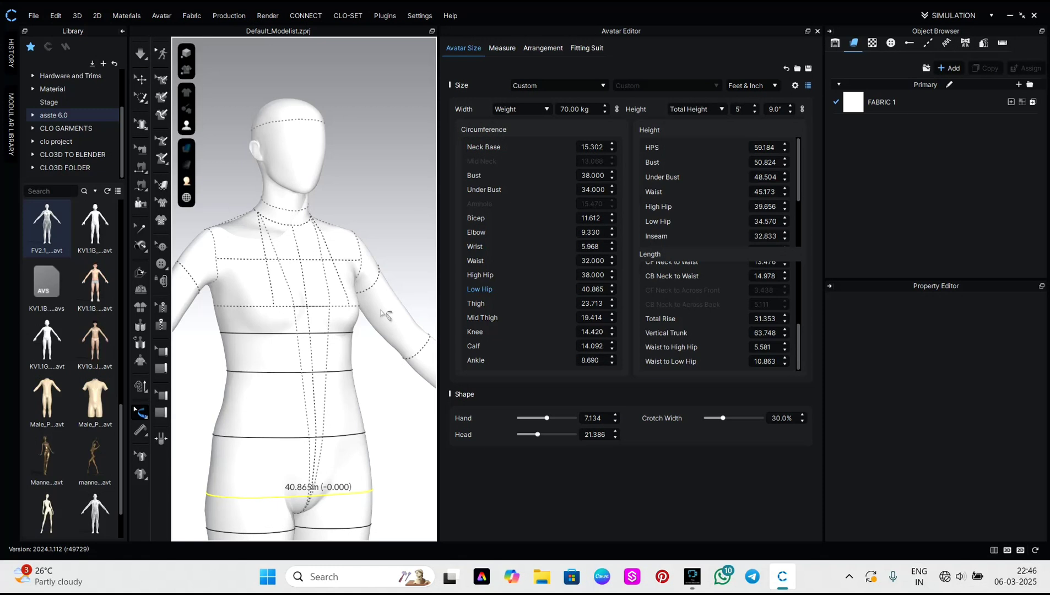
- Set the avatar's total height to 5 ft 0 in and check the shortened body from several angles
click(789, 106)
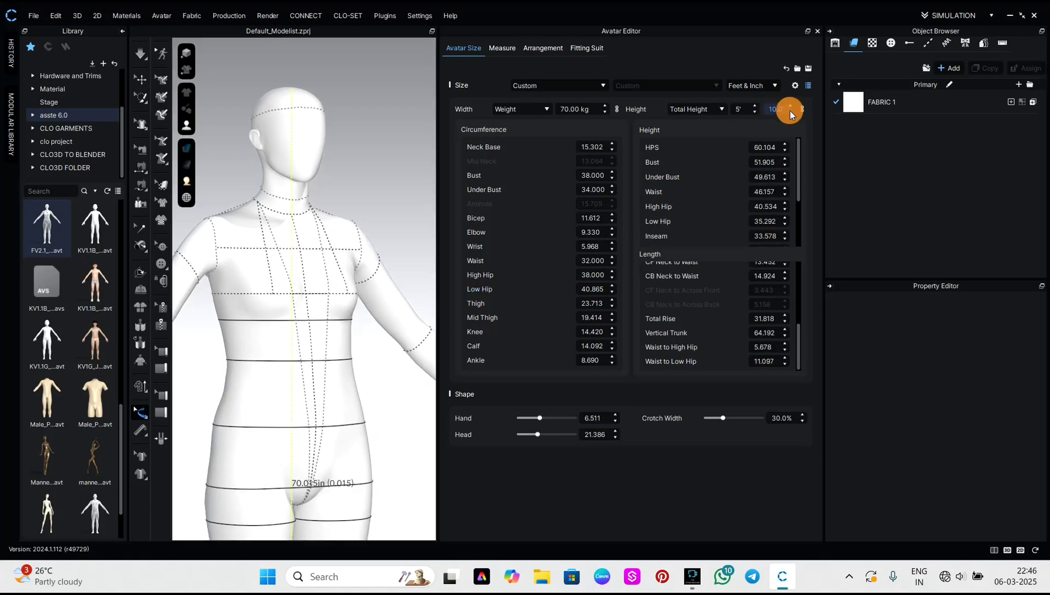
click(790, 112)
text(0)
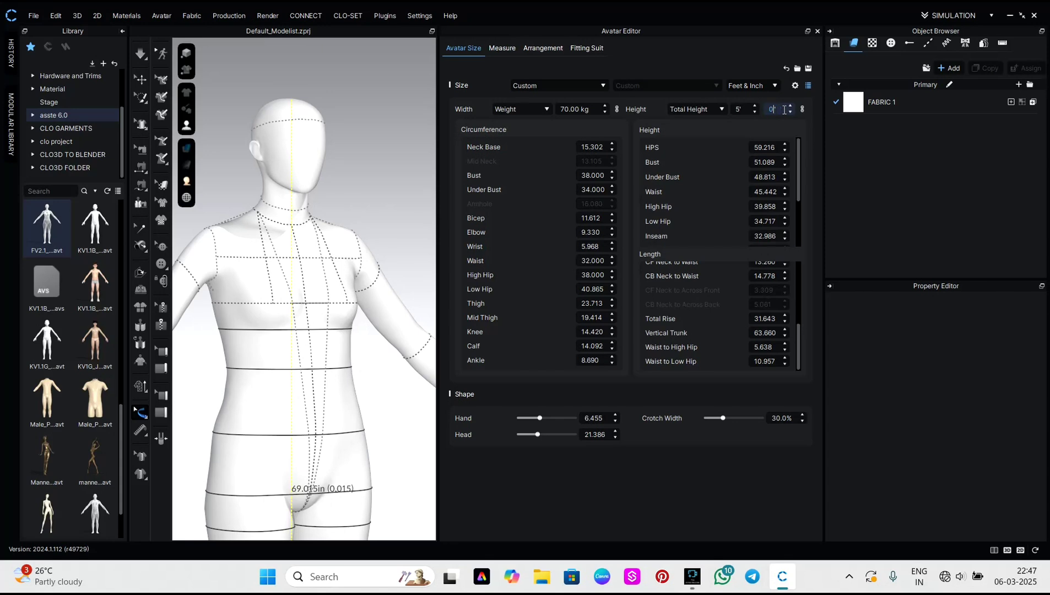
key(Return)
scroll(364, 385, down, 5)
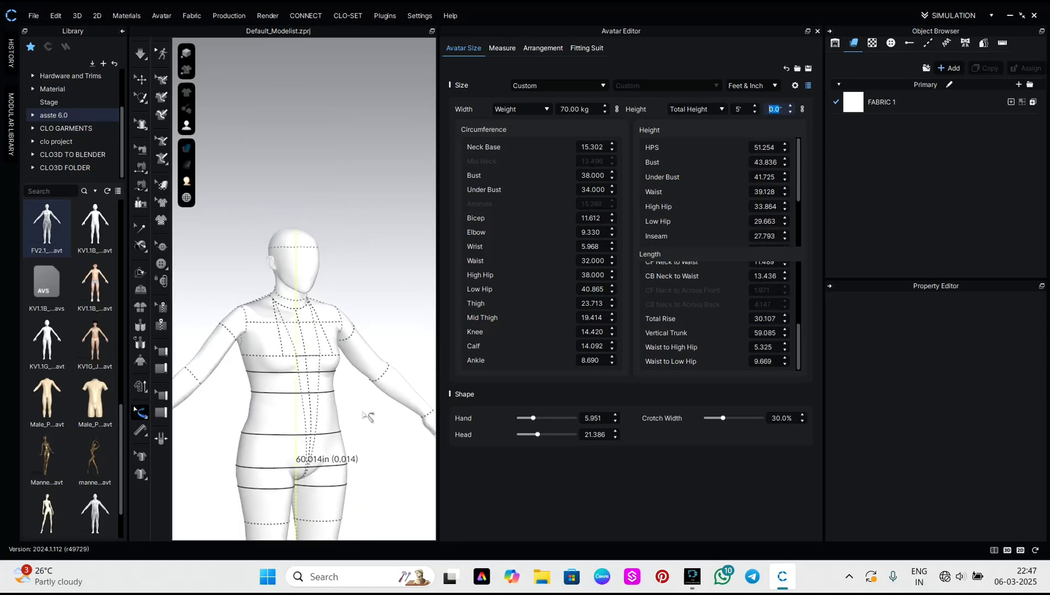
scroll(364, 397, up, 2)
right_drag(359, 364, 347, 277)
click(359, 299)
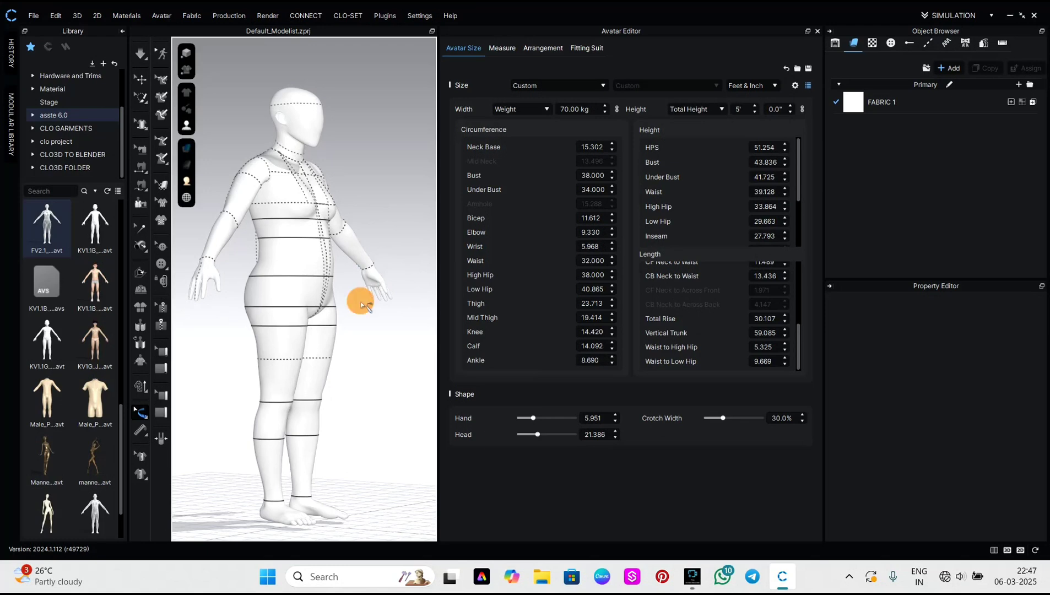
mouse_move(368, 323)
right_down()
mouse_move(379, 333)
mouse_move(221, 330)
mouse_move(268, 332)
right_up()
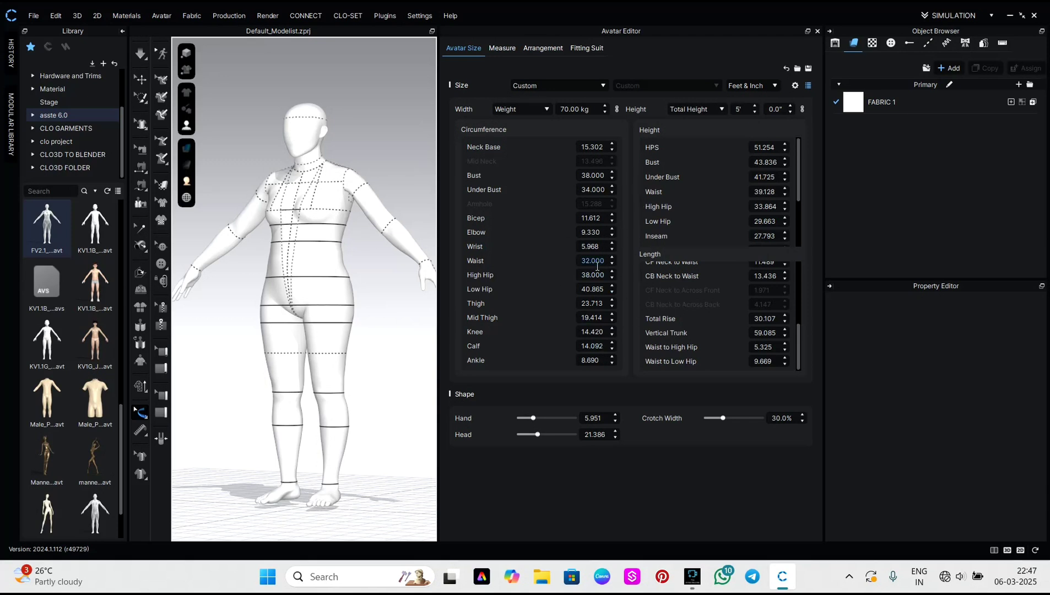
- Check which reference options are available for the avatar's overall height
click(378, 356)
click(722, 110)
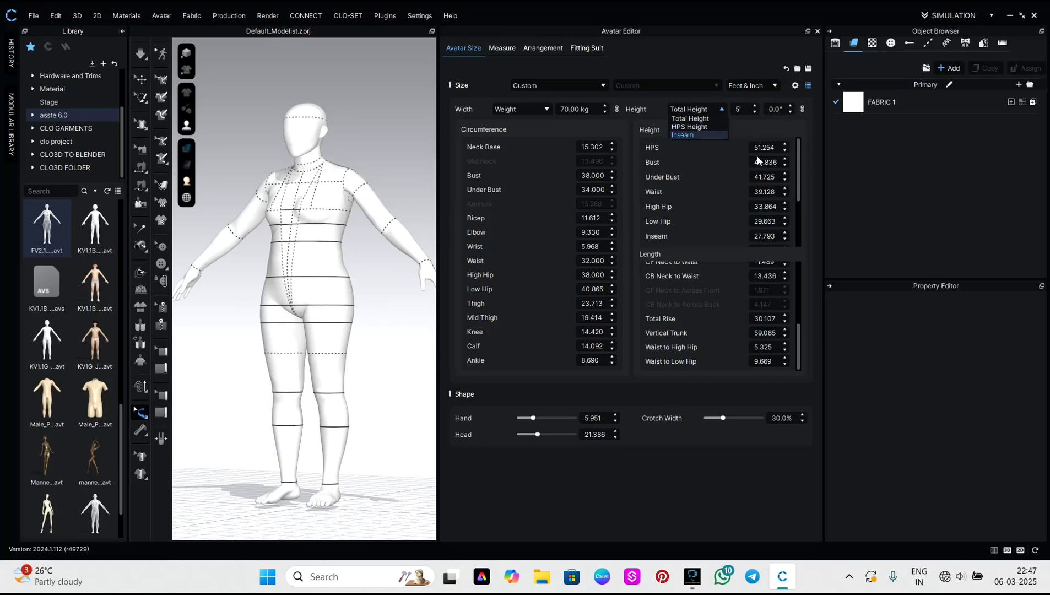
click(370, 363)
- Select the bicep line on the avatar and set its circumference to 12 in
mouse_move(370, 366)
right_down()
mouse_move(428, 384)
mouse_move(487, 368)
mouse_move(421, 374)
right_up()
click(357, 200)
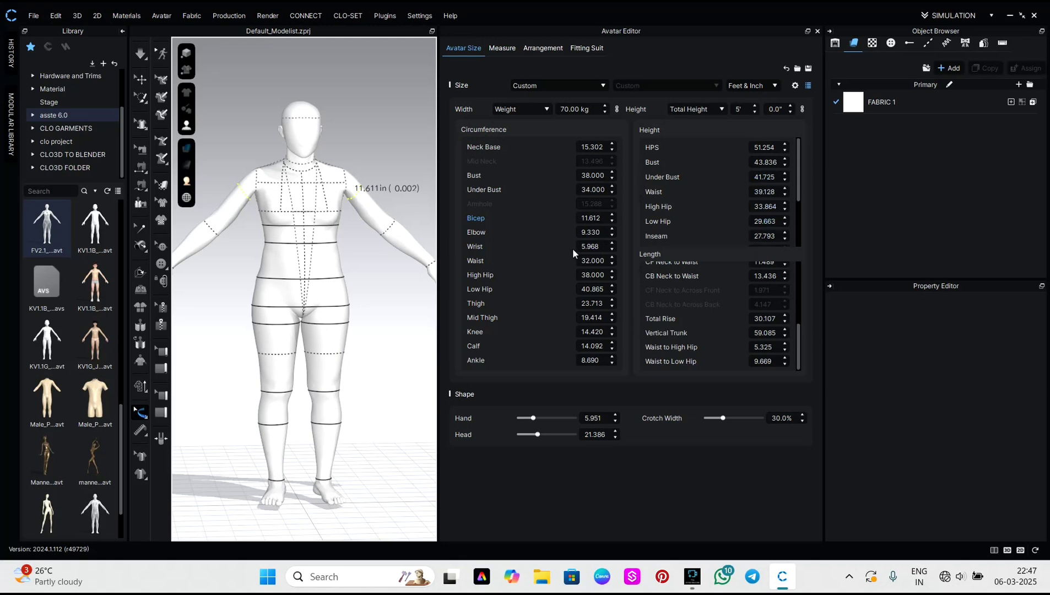
double_click(602, 217)
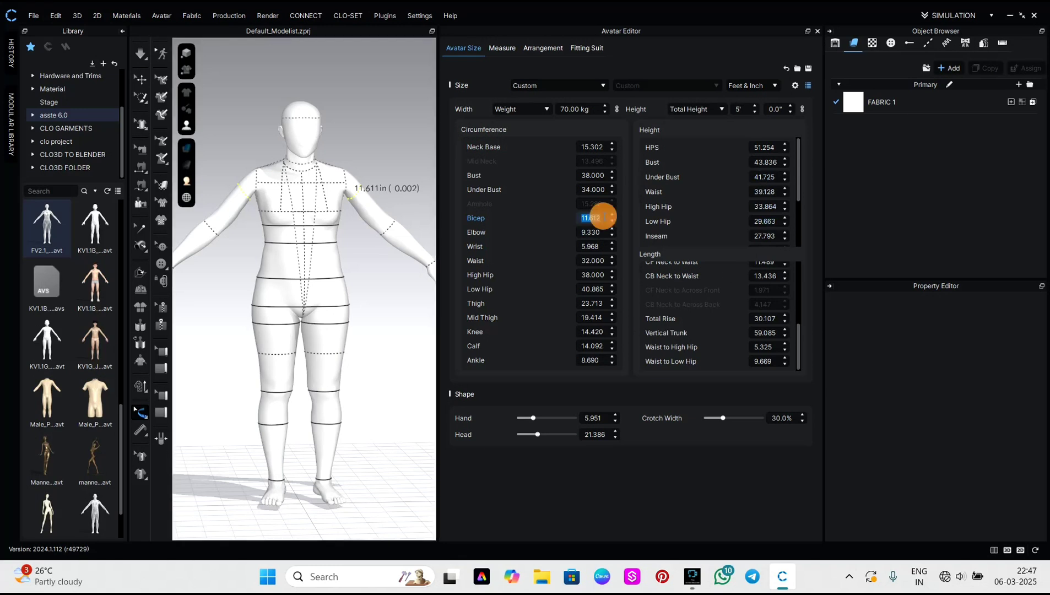
text(1)
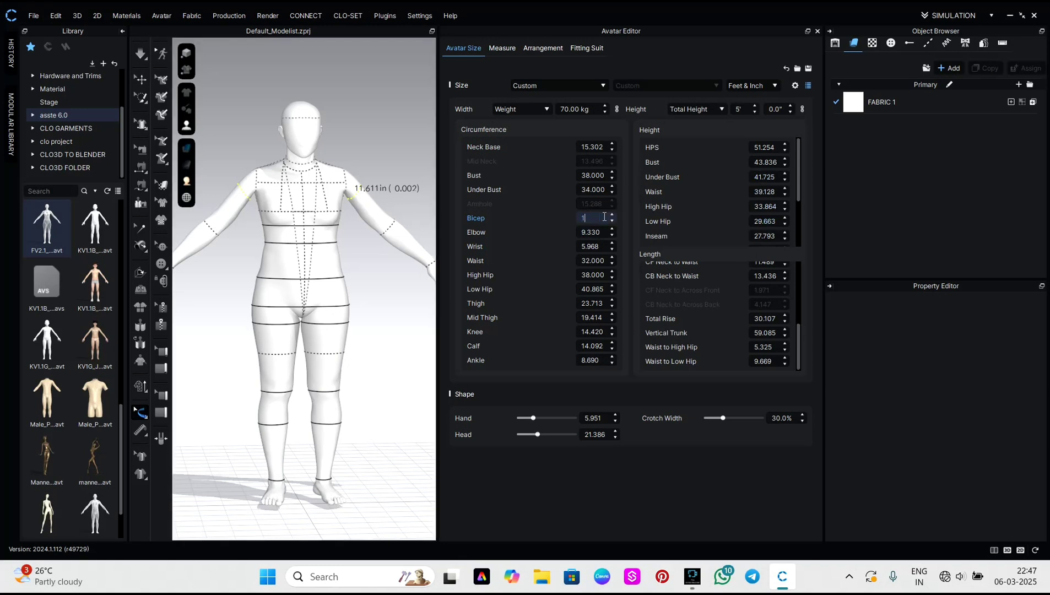
text(2)
key(Return)
click(383, 286)
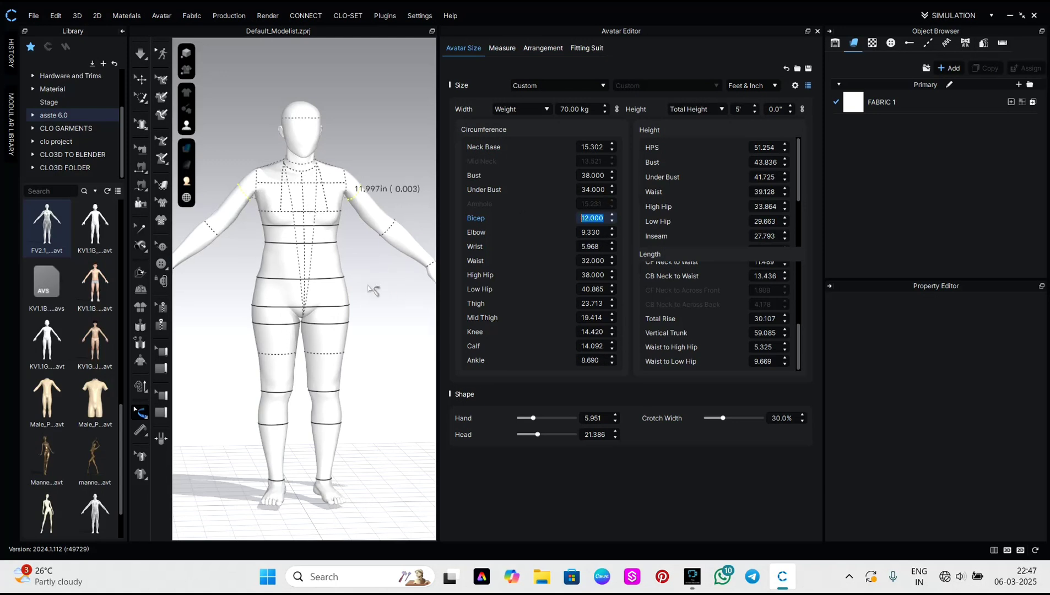
- Check the elbow, bicep and wrist circumferences by selecting their lines on the avatar's arm
click(223, 234)
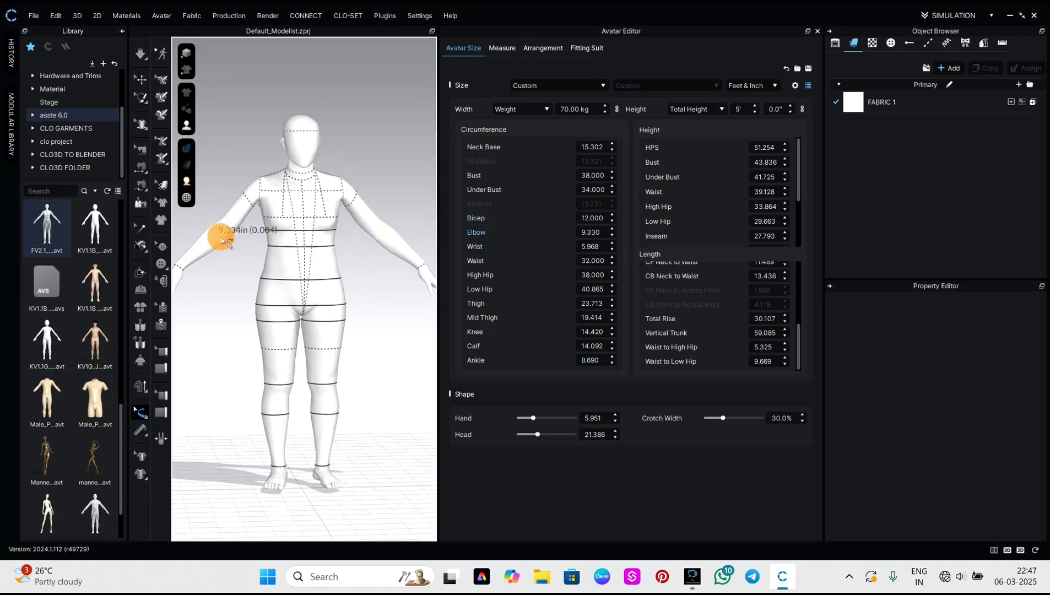
click(257, 206)
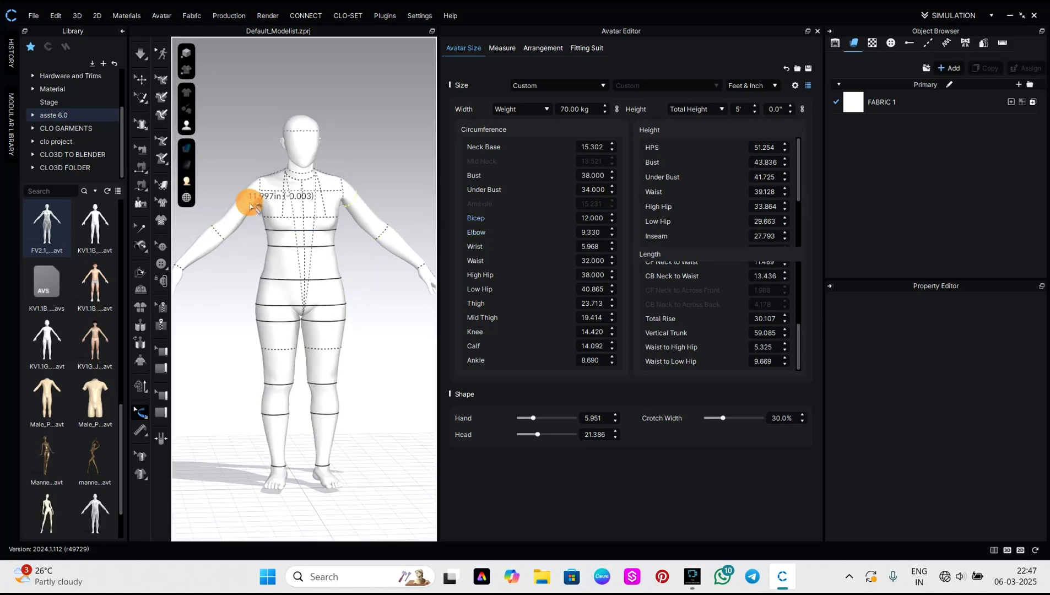
click(221, 234)
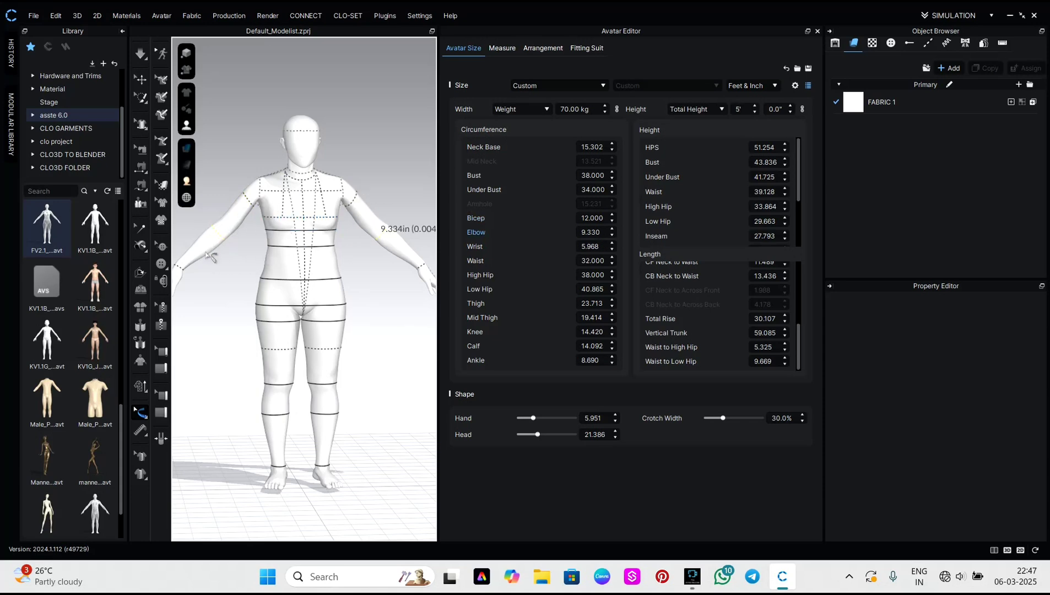
click(183, 265)
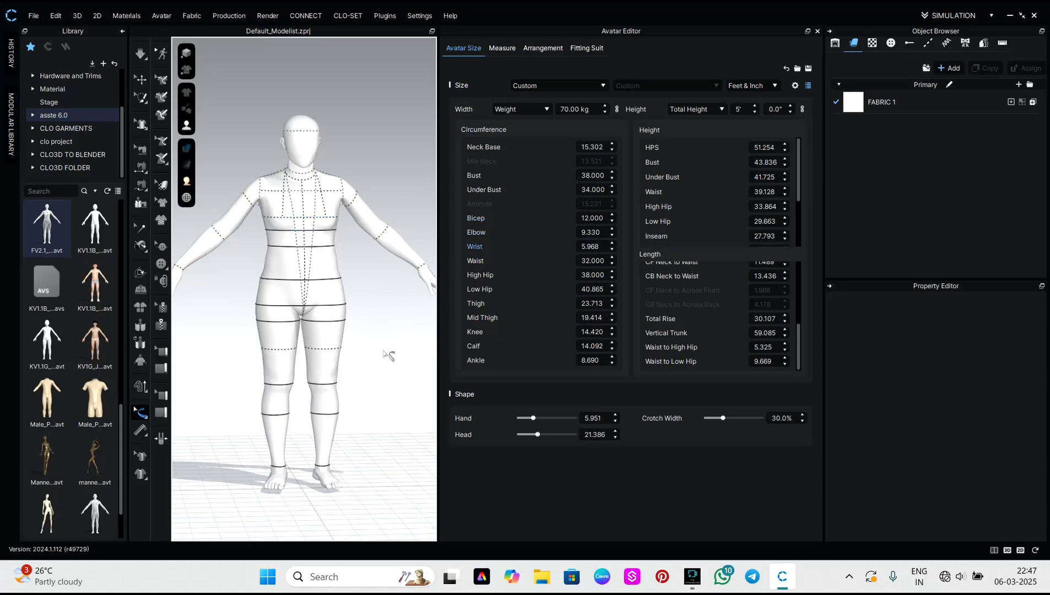
right_drag(386, 352, 357, 343)
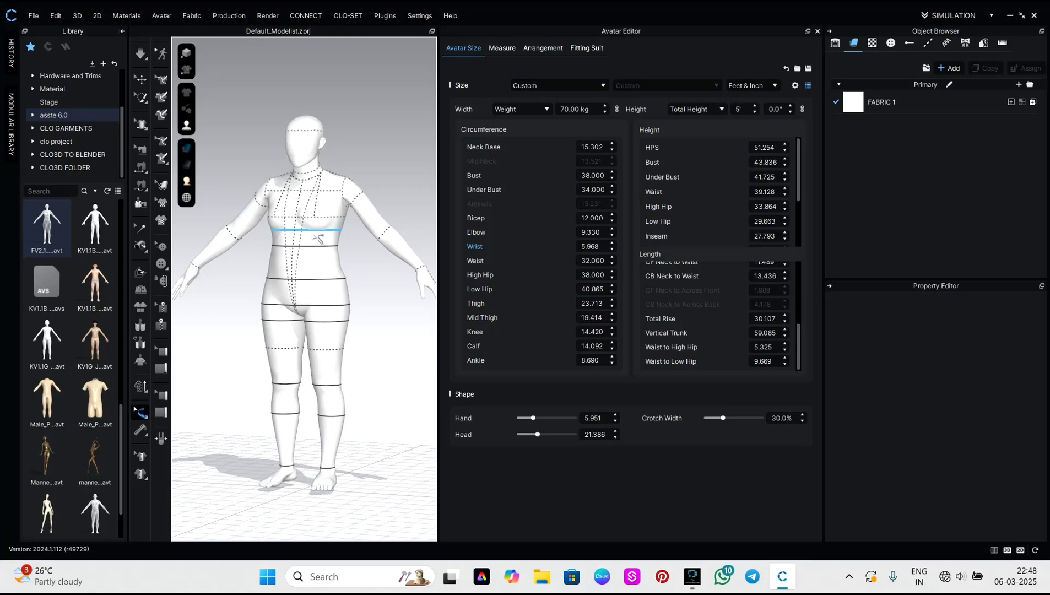
- Browse the Avatar library's Size folder, look through its first size subfolder's AVS files and return to the size folders
scroll(71, 124, up, 2)
click(49, 89)
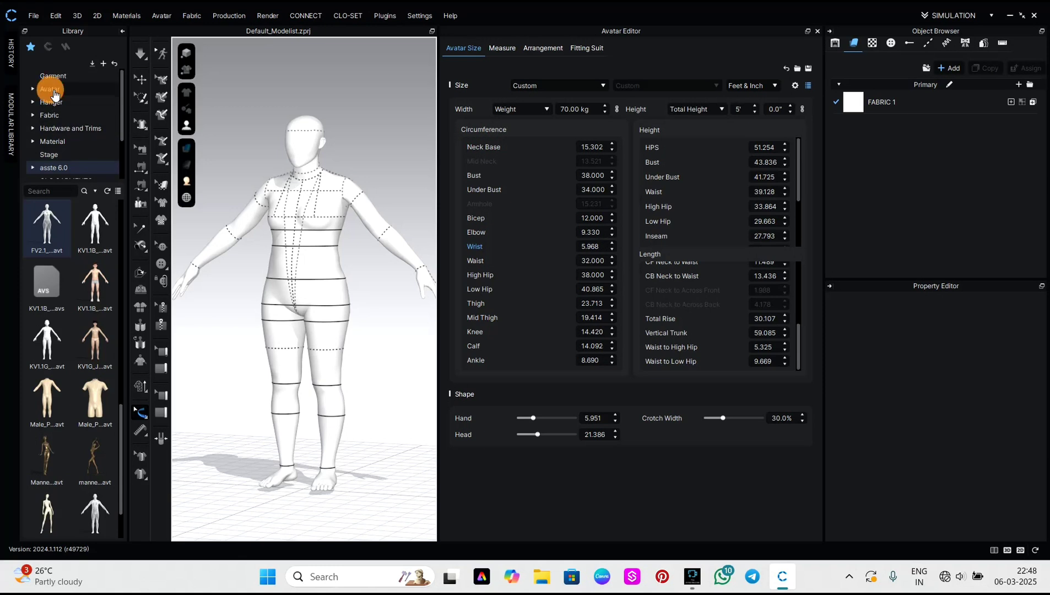
click(105, 294)
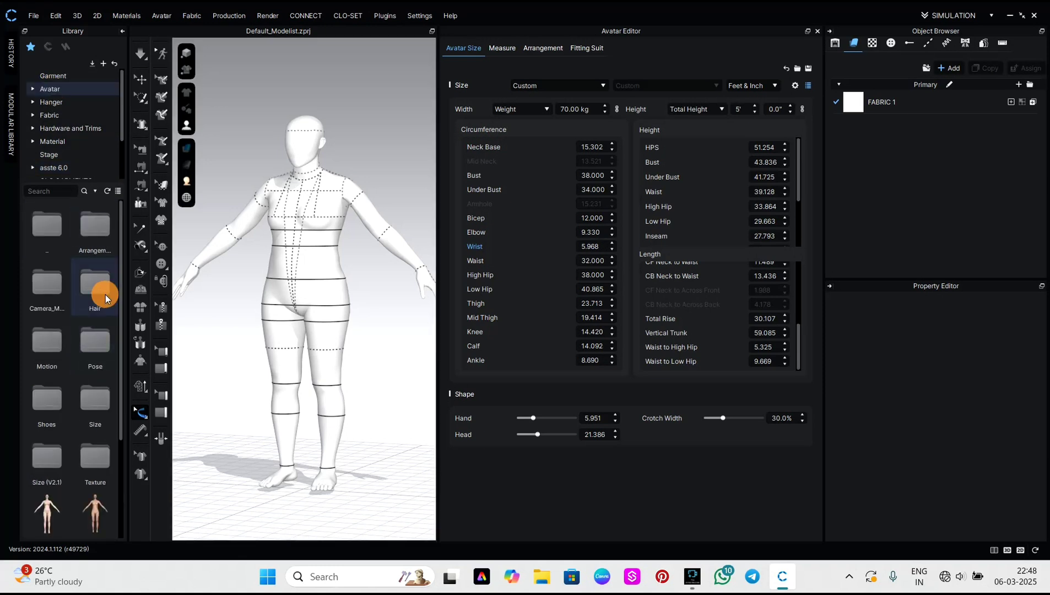
double_click(105, 295)
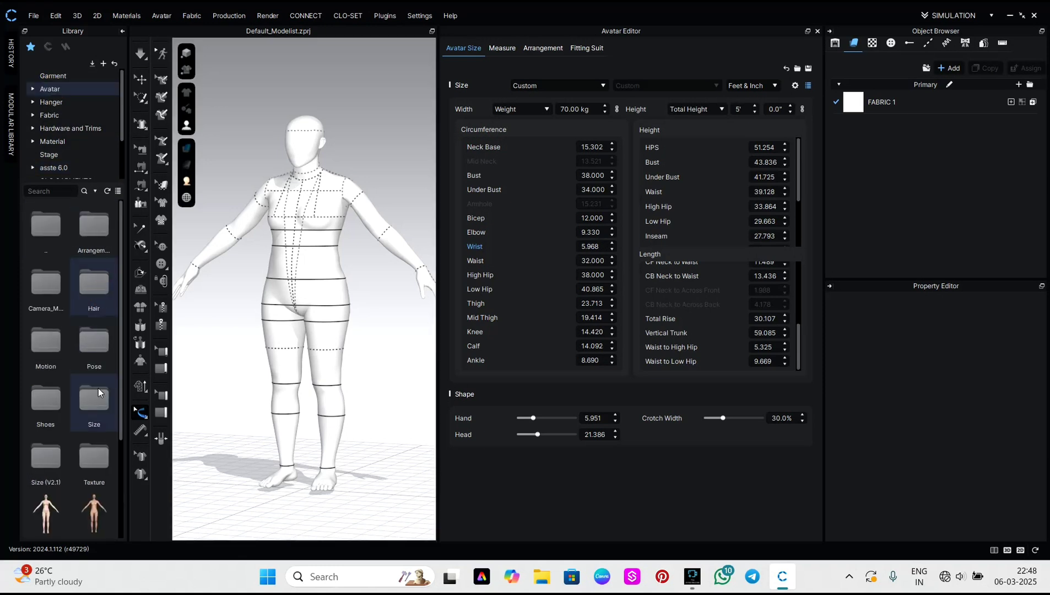
double_click(79, 410)
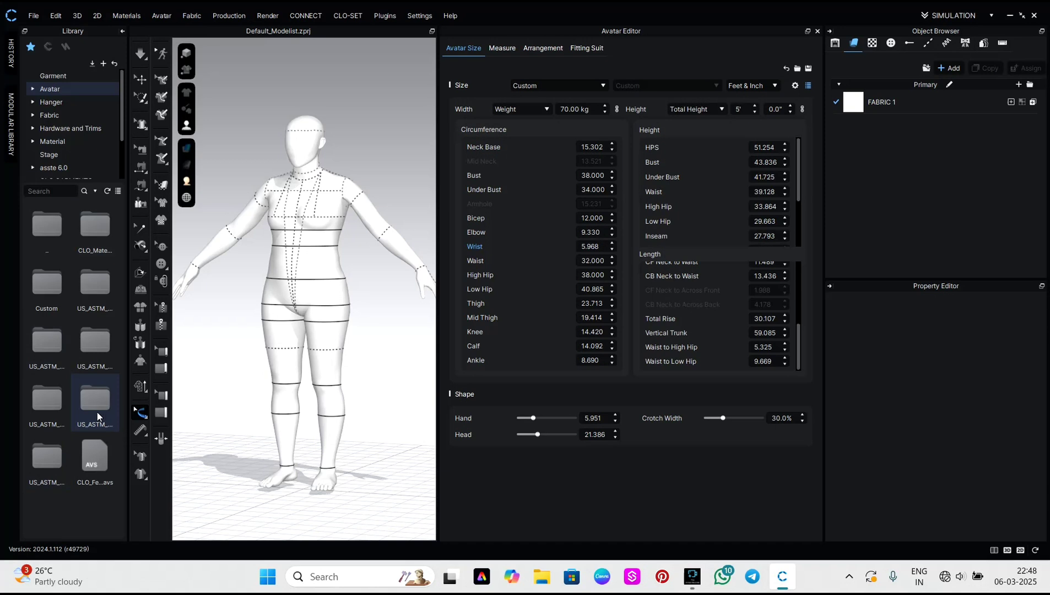
double_click(113, 245)
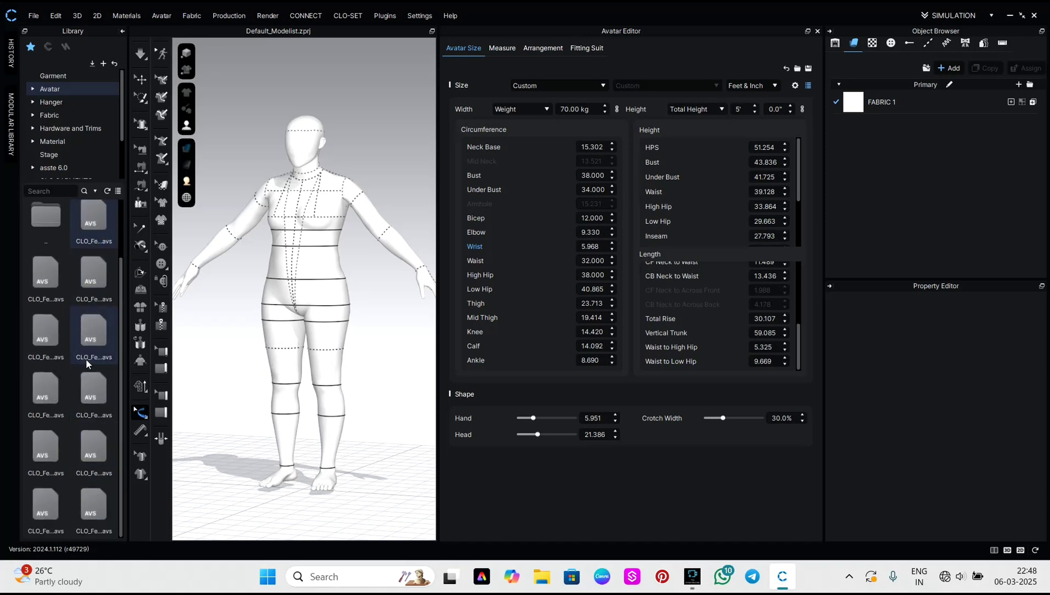
double_click(52, 238)
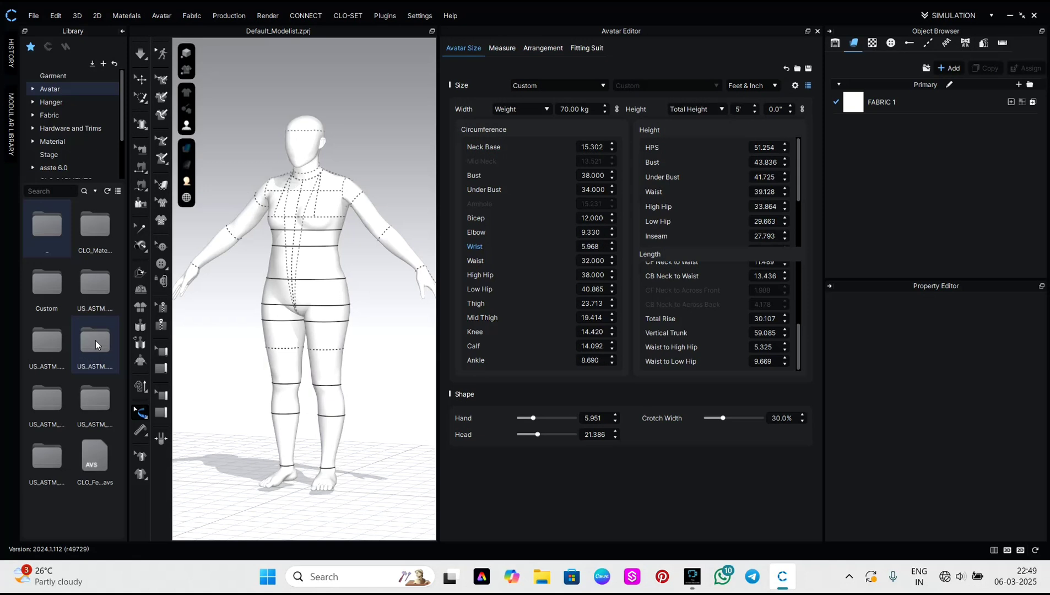
mouse_move(365, 346)
right_down()
mouse_move(352, 344)
mouse_move(391, 336)
mouse_move(370, 334)
mouse_move(382, 352)
right_up()
scroll(376, 359, down, 2)
middle_drag(376, 359, 374, 375)
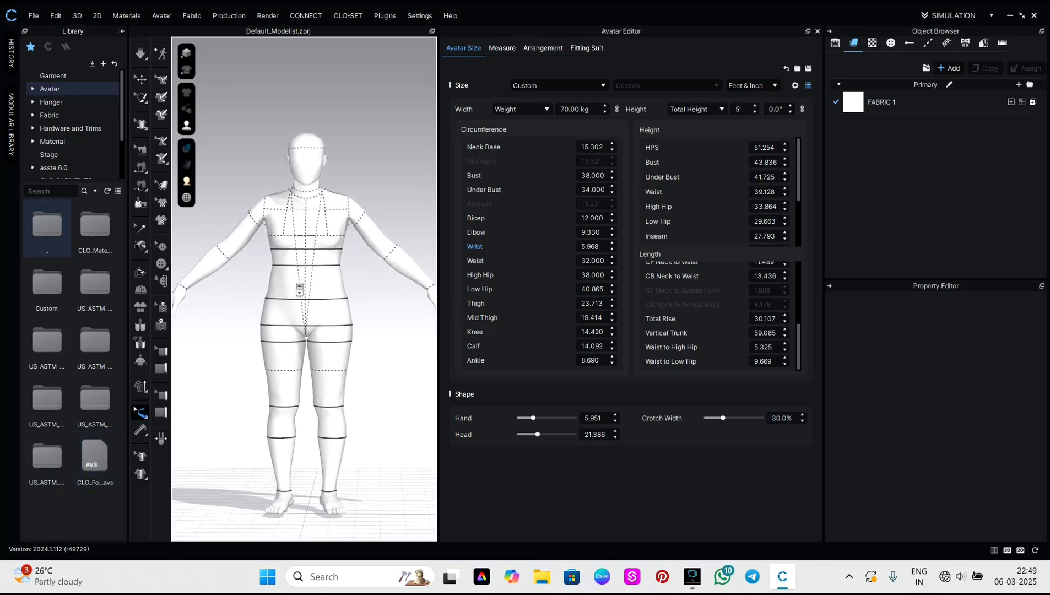
mouse_move(369, 298)
right_down()
mouse_move(283, 282)
mouse_move(448, 295)
mouse_move(368, 295)
right_up()
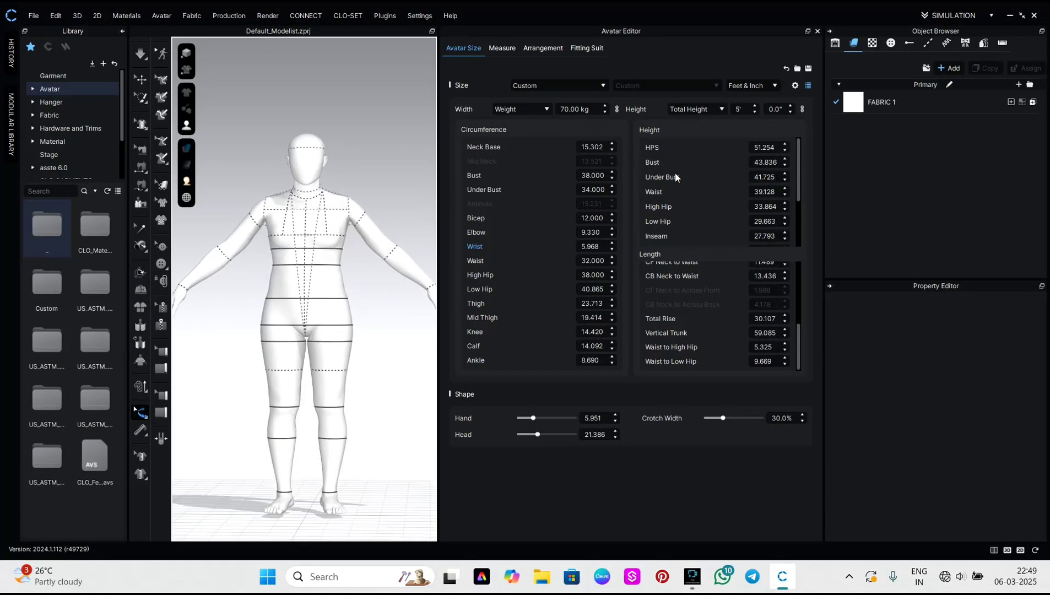
- Save the customized avatar size in the Custom folder as an Avatar Size File named "Custom size"
click(808, 69)
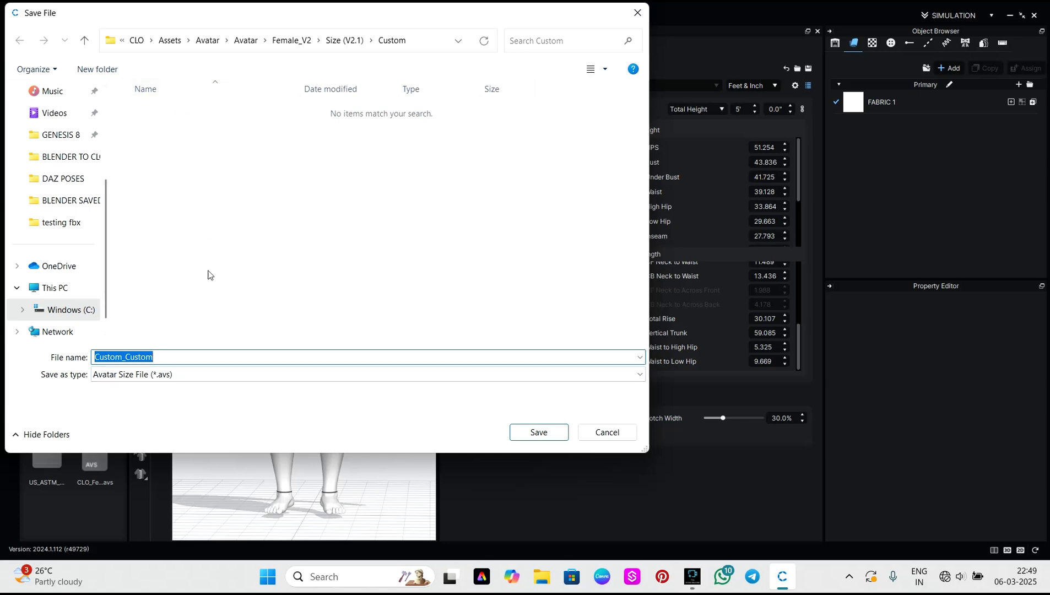
click(187, 359)
key(BackSpace)
key(BackSpace)
key(BackSpace)
key(BackSpace)
key(BackSpace)
key(BackSpace)
key(BackSpace)
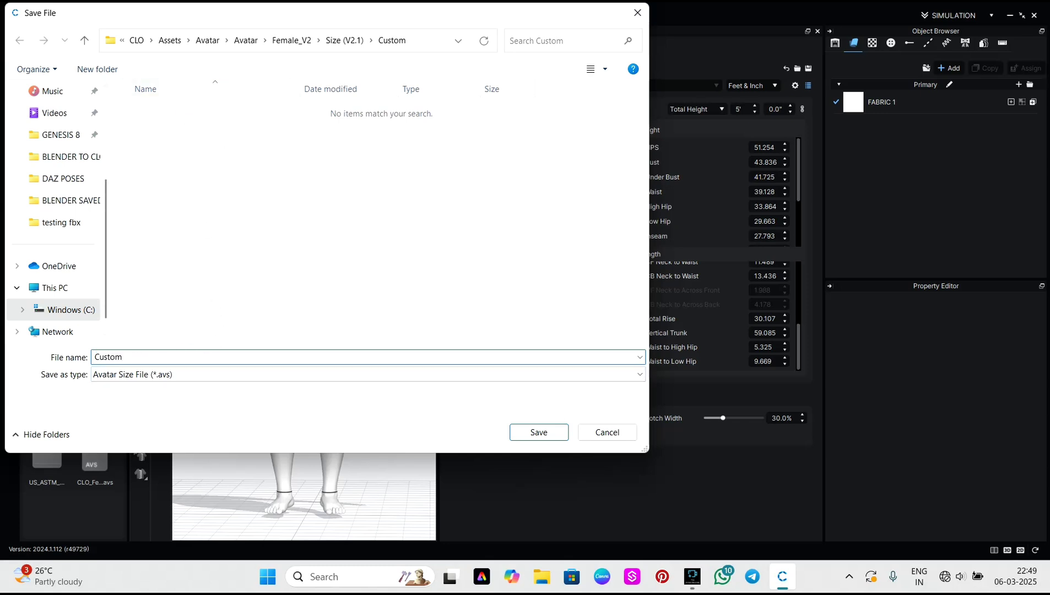
text(size)
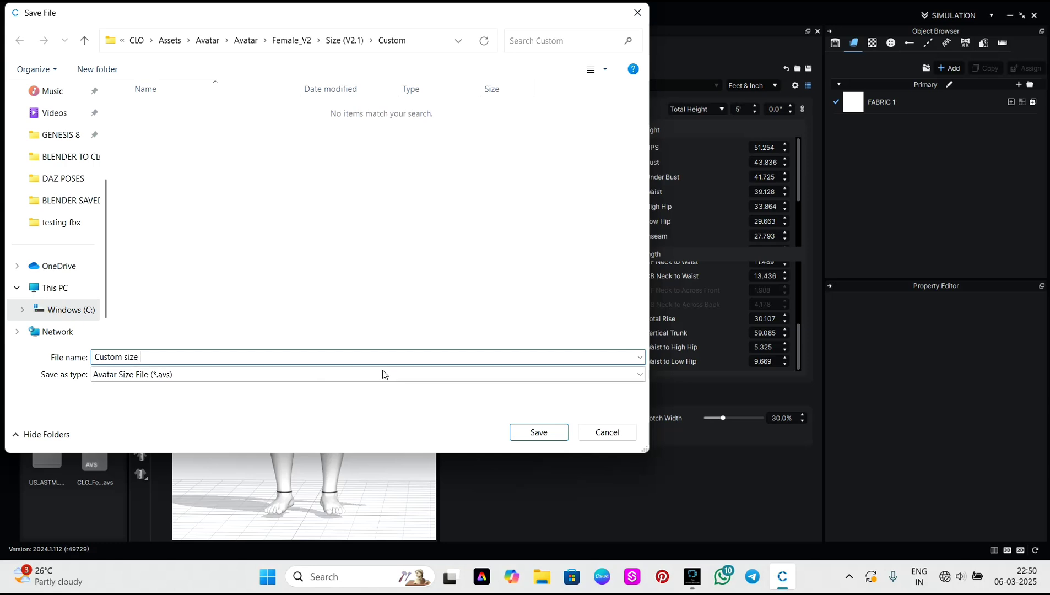
click(562, 430)
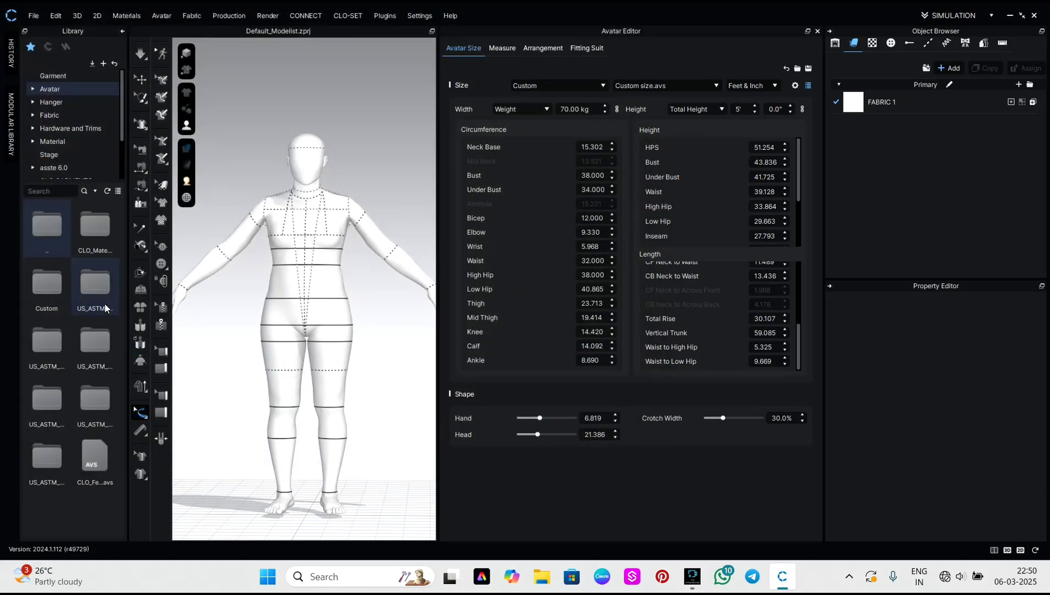
- Look for the saved size file in the library's size folders, including the Custom folder
double_click(57, 295)
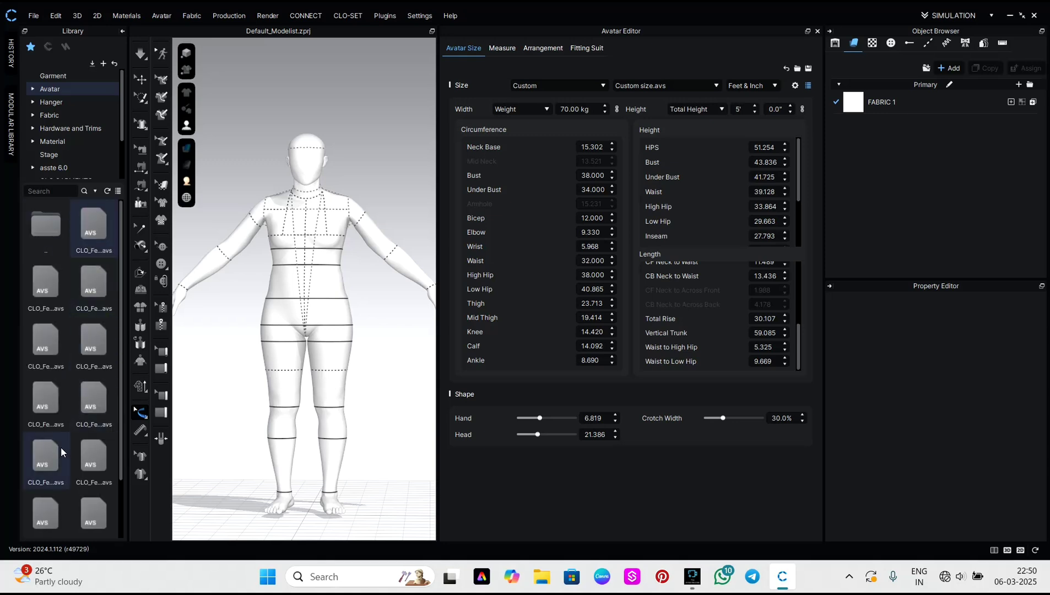
double_click(55, 218)
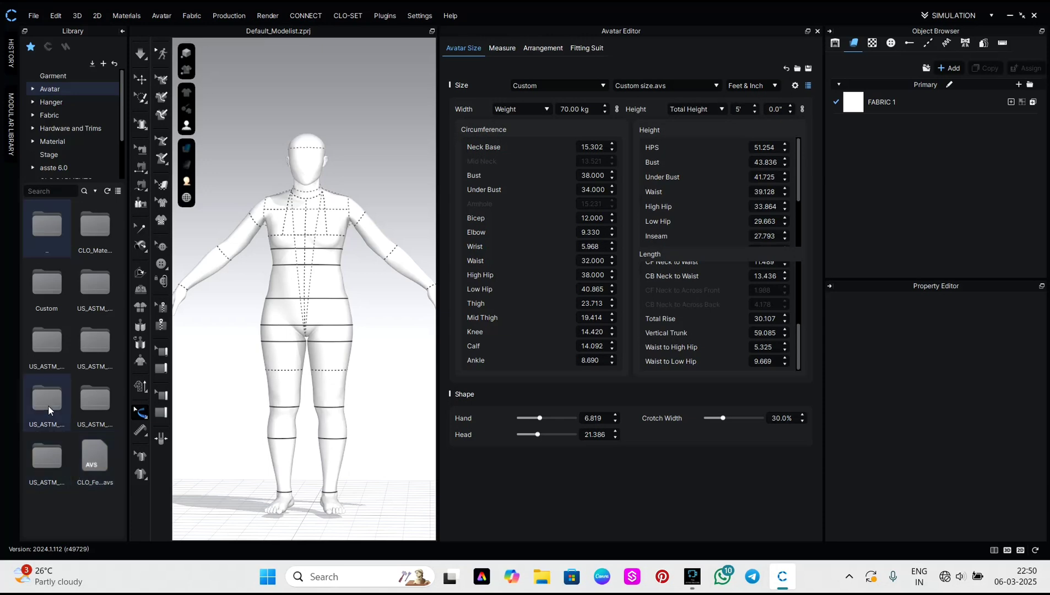
double_click(47, 302)
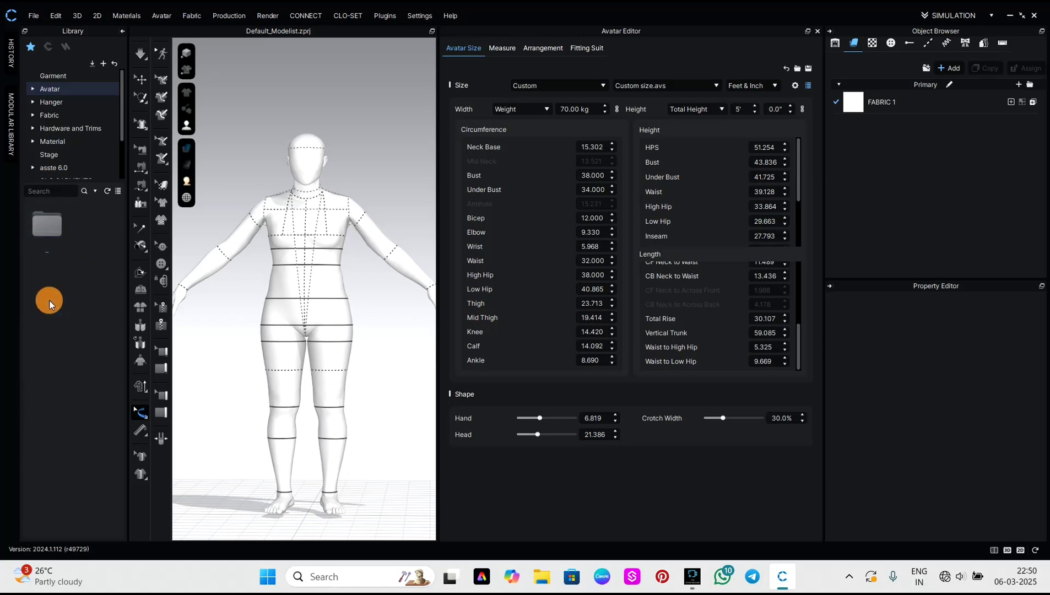
- Save the avatar size again in Size (V2.1) > Custom, replacing the existing Custom size.avs
click(808, 67)
click(269, 115)
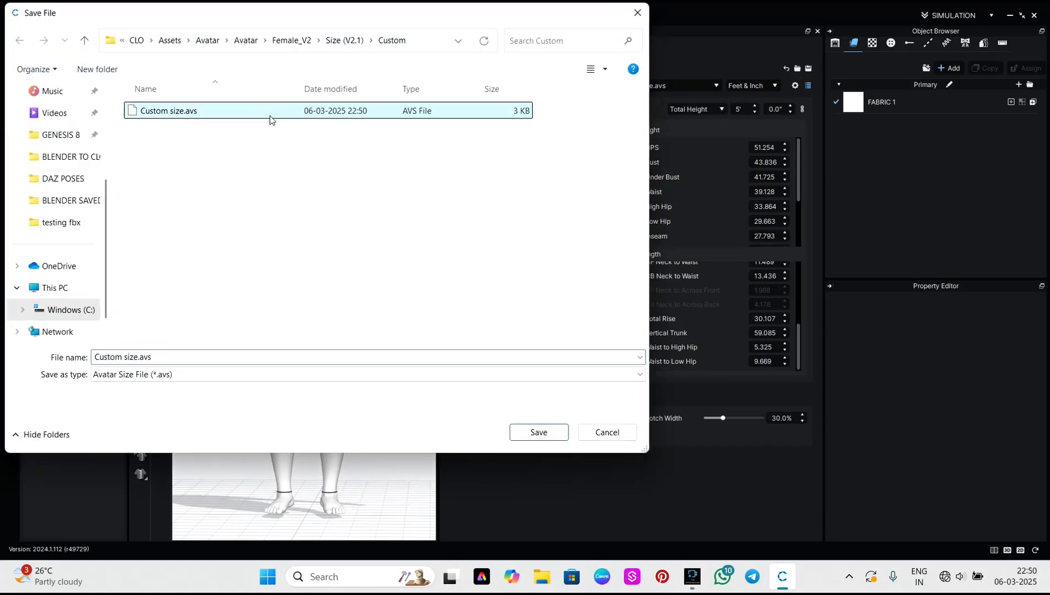
click(84, 41)
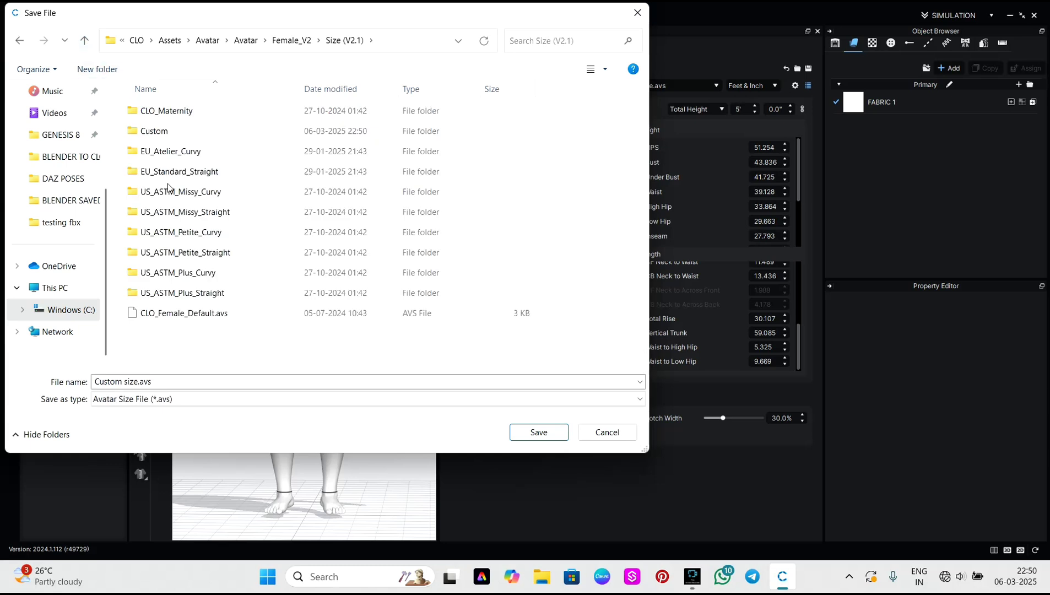
double_click(175, 131)
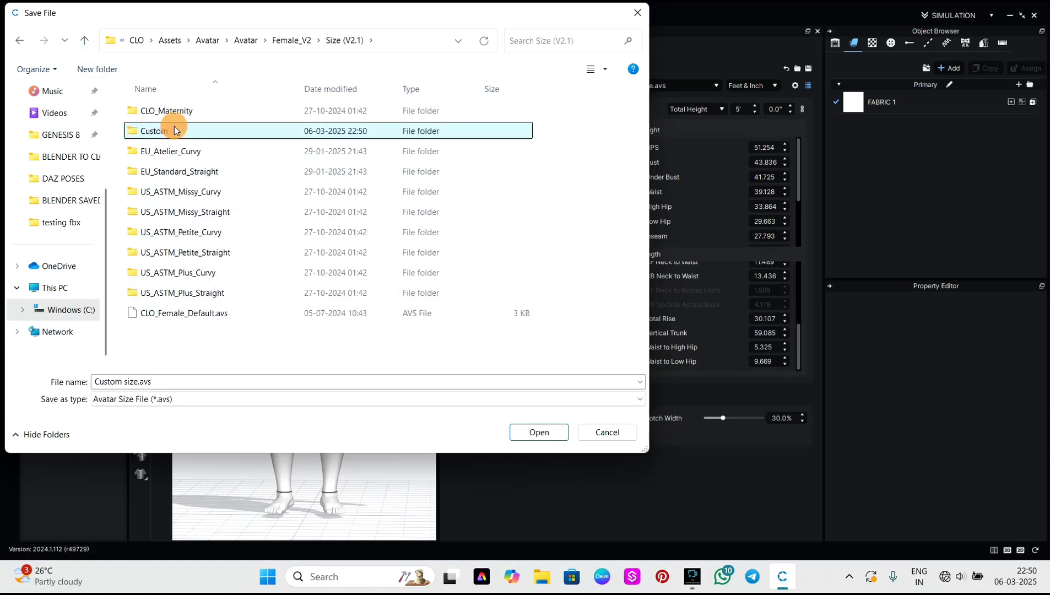
click(196, 117)
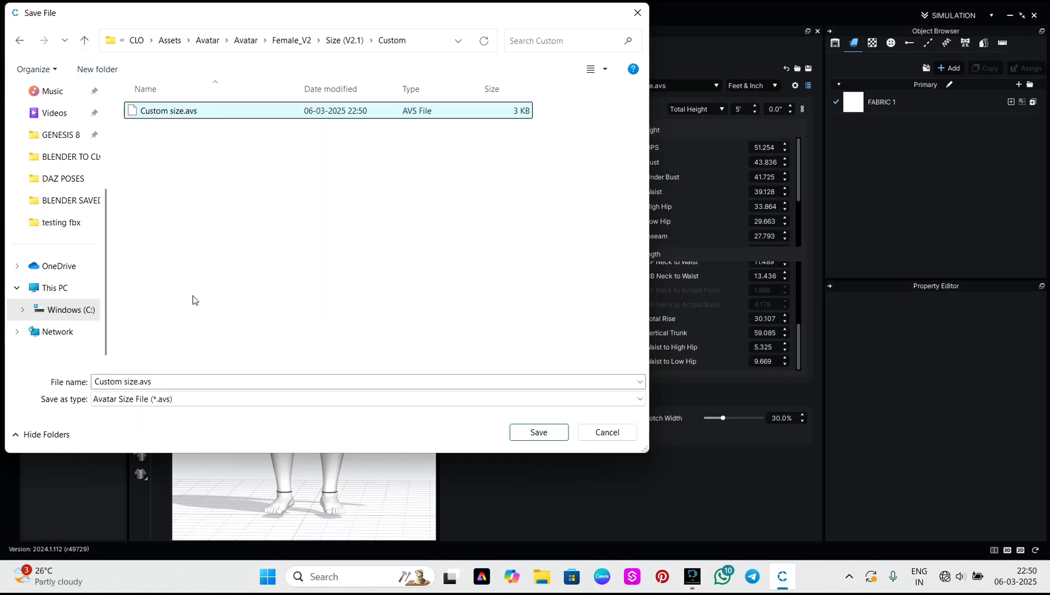
click(512, 431)
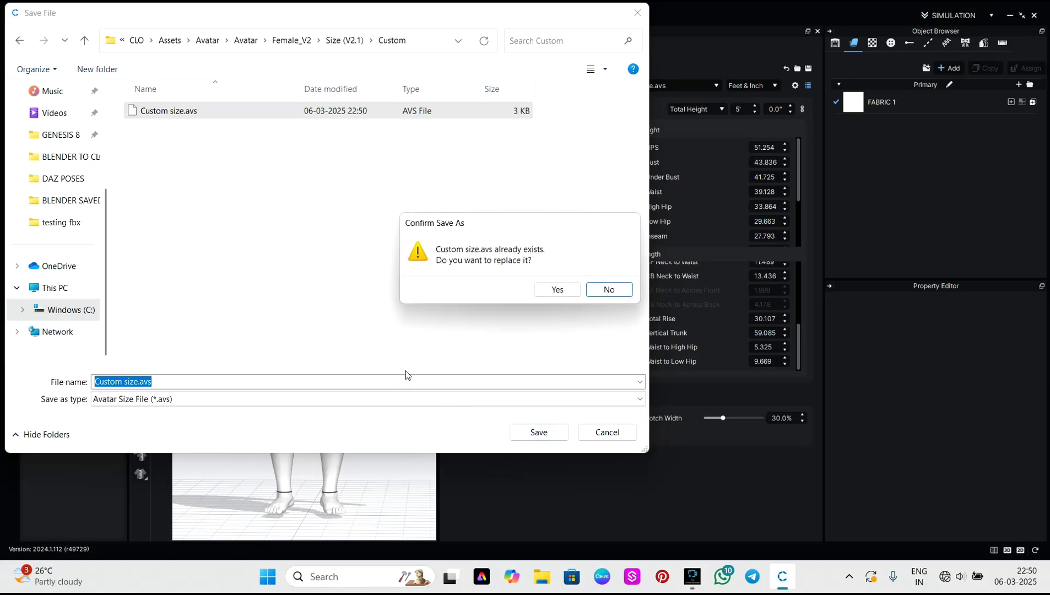
click(556, 290)
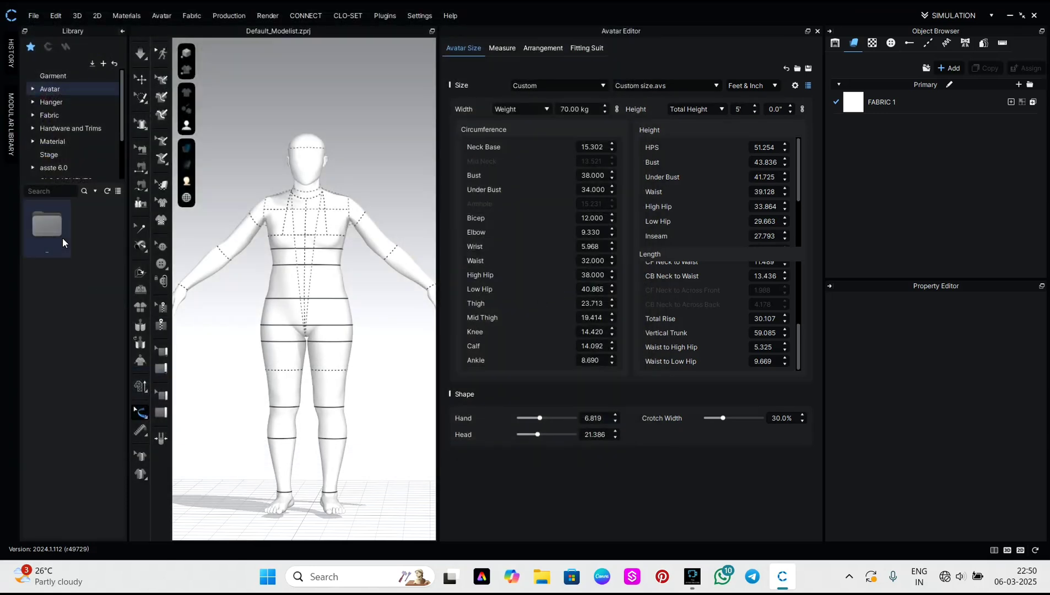
- Return to the library's size folders, then browse the asste 6.0 library to its Assets > Avatar folder
double_click(52, 224)
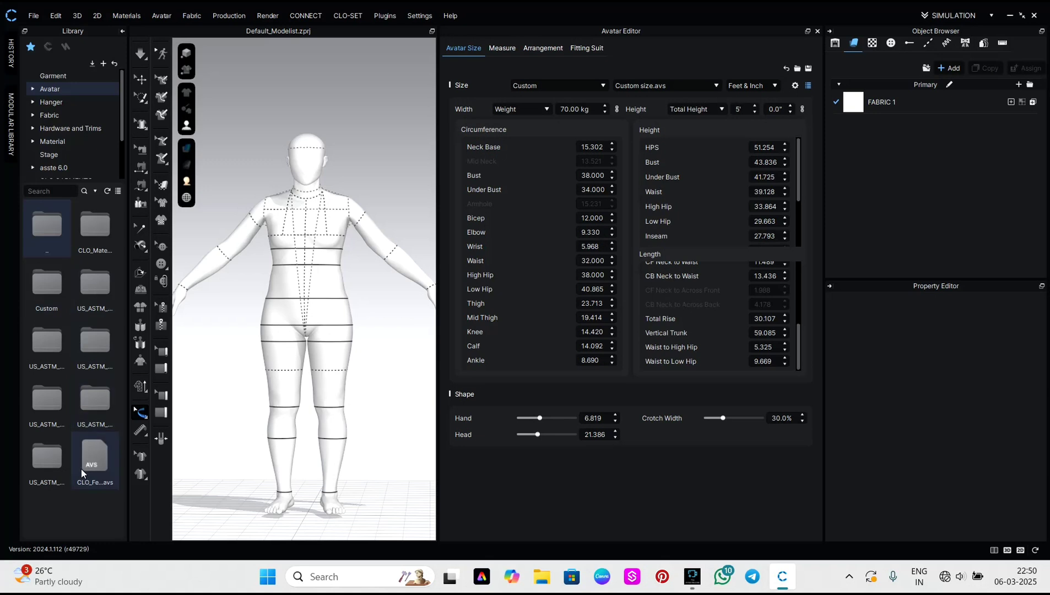
click(53, 166)
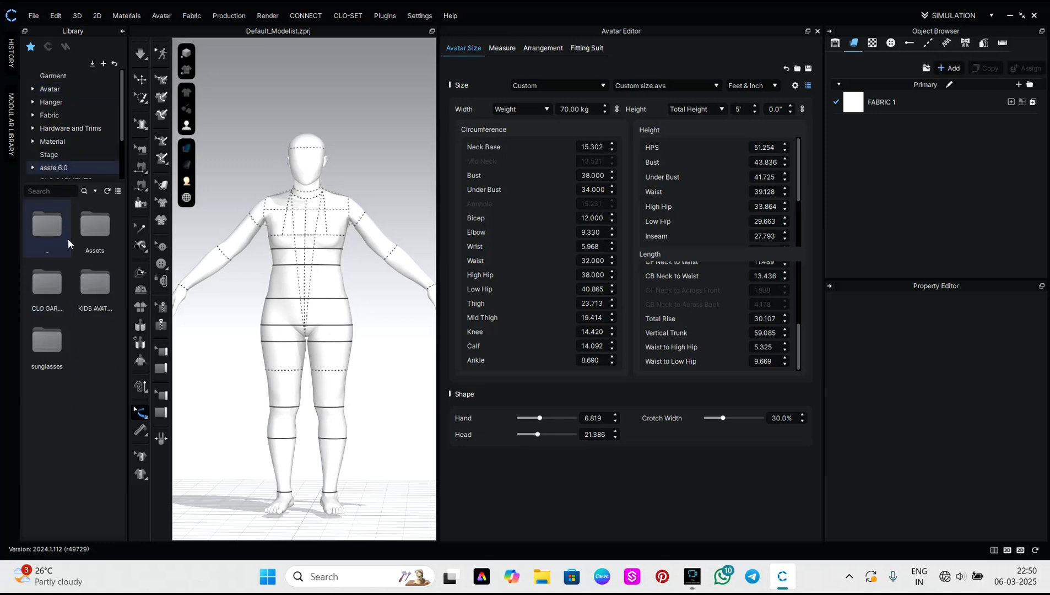
click(88, 243)
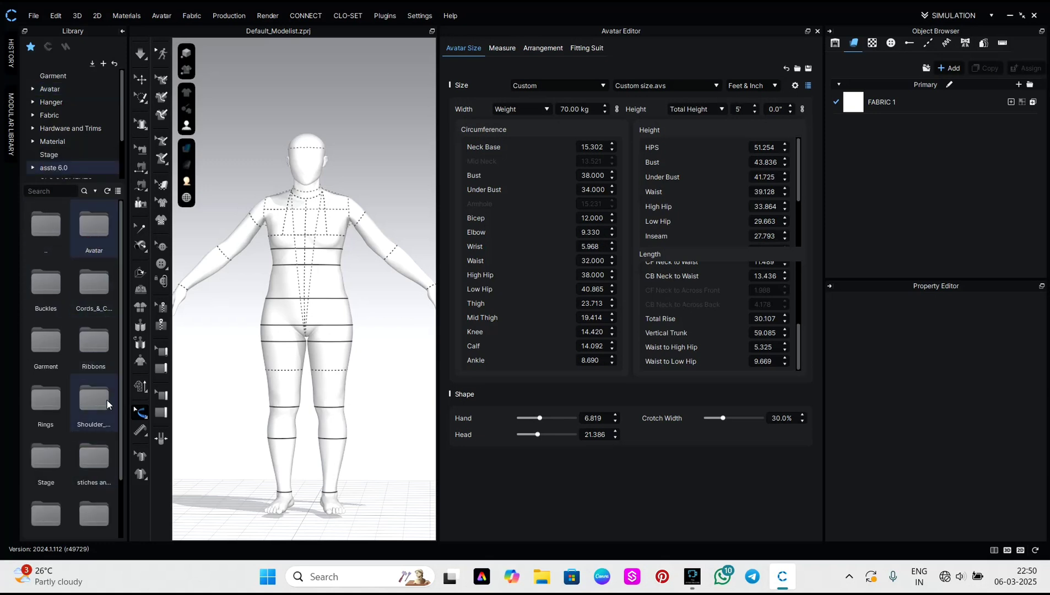
double_click(95, 241)
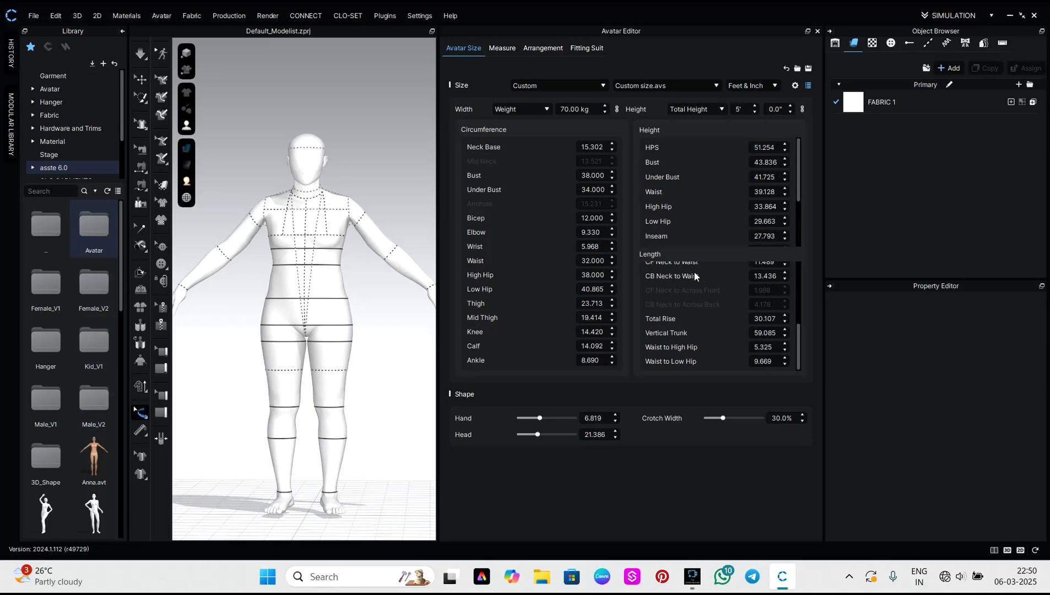
- Check the size file's save location, tracing its path from the Custom folder up to CLO's Assets folder, without saving
click(808, 69)
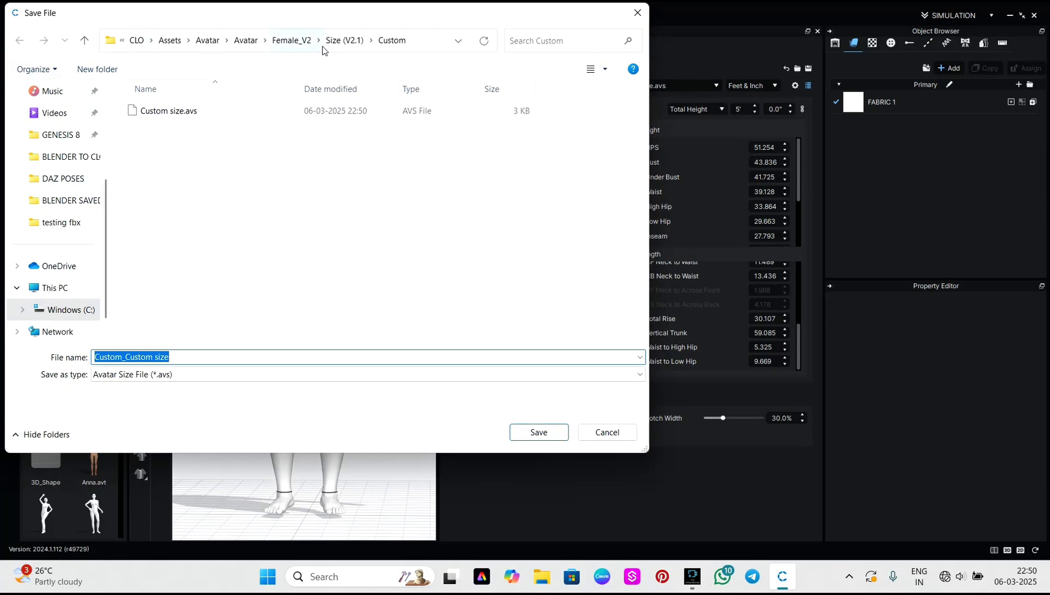
click(436, 48)
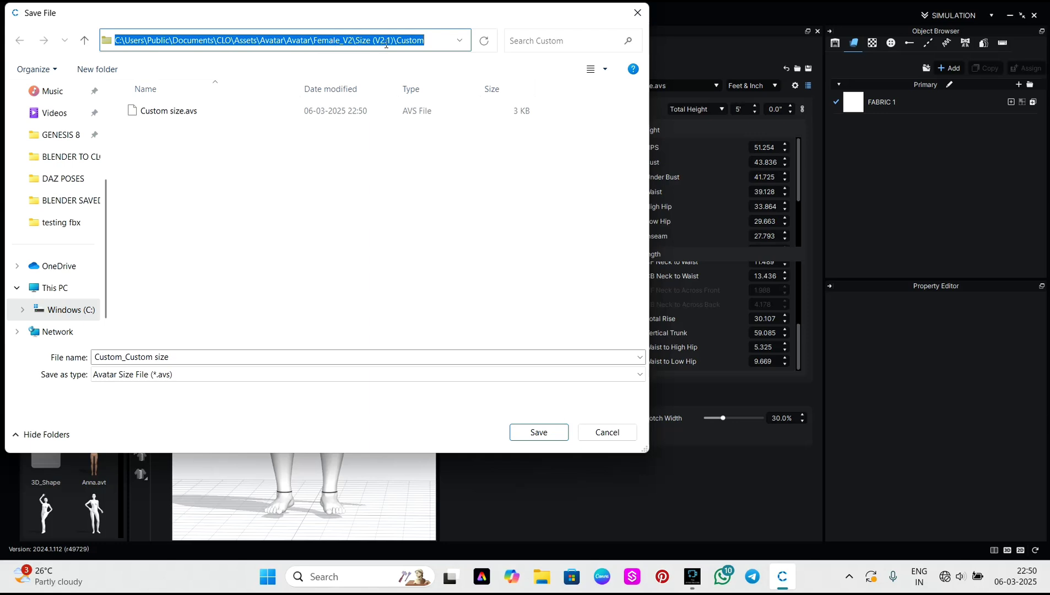
click(84, 41)
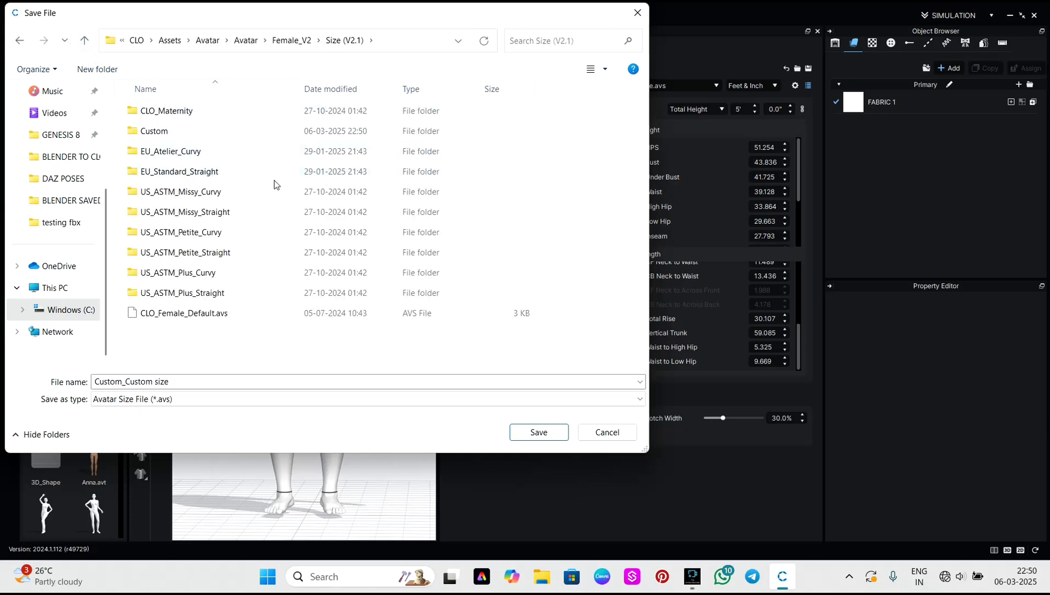
click(85, 43)
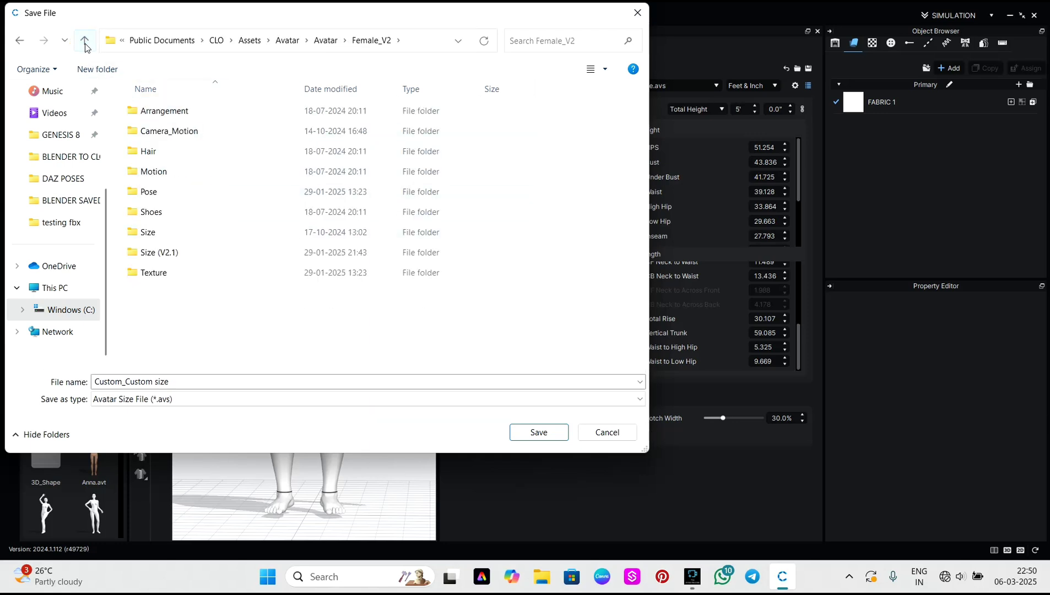
click(85, 42)
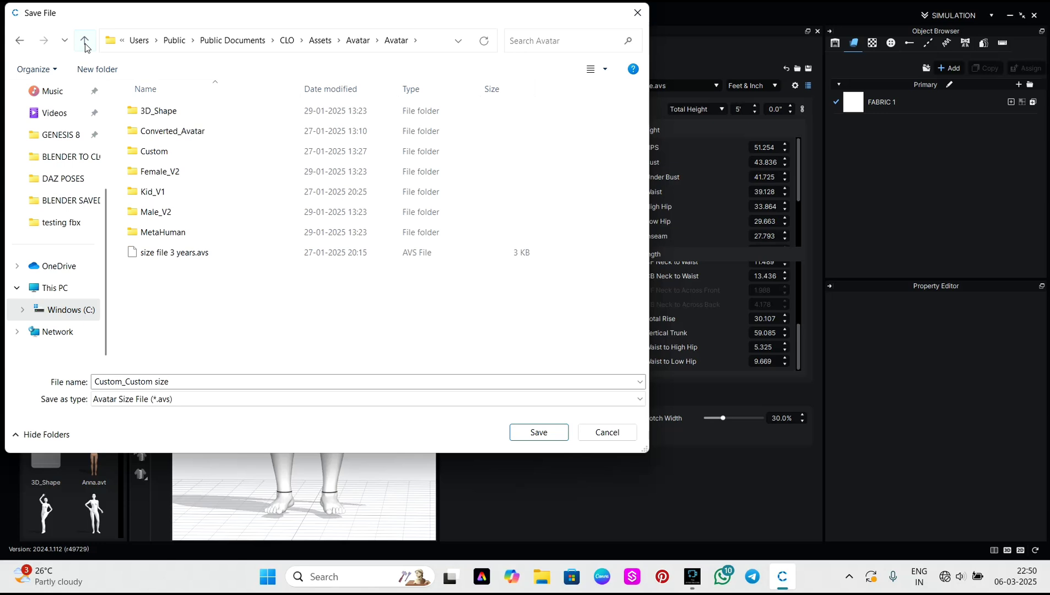
click(85, 42)
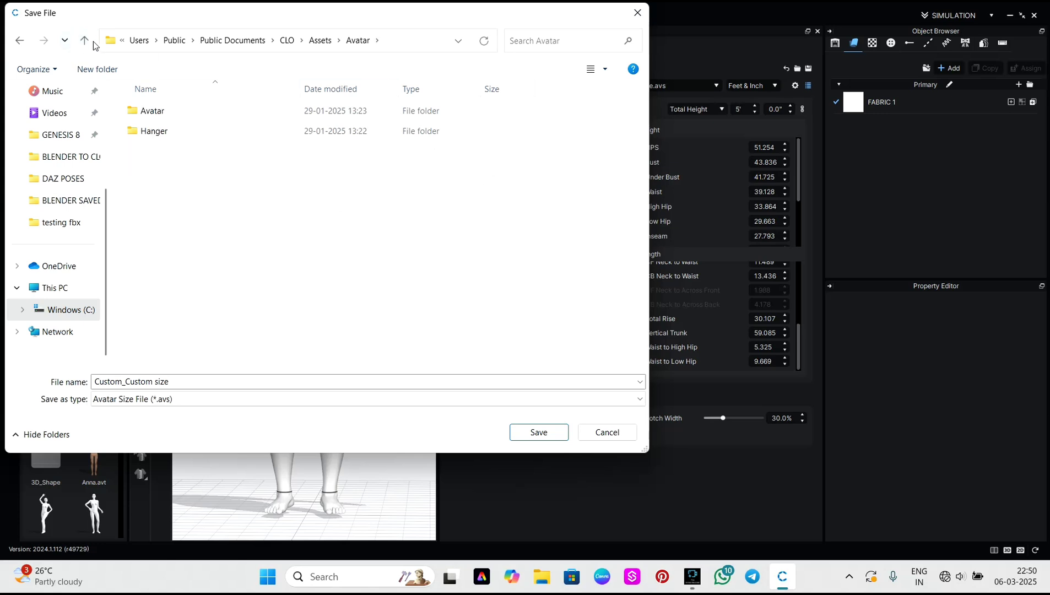
click(93, 42)
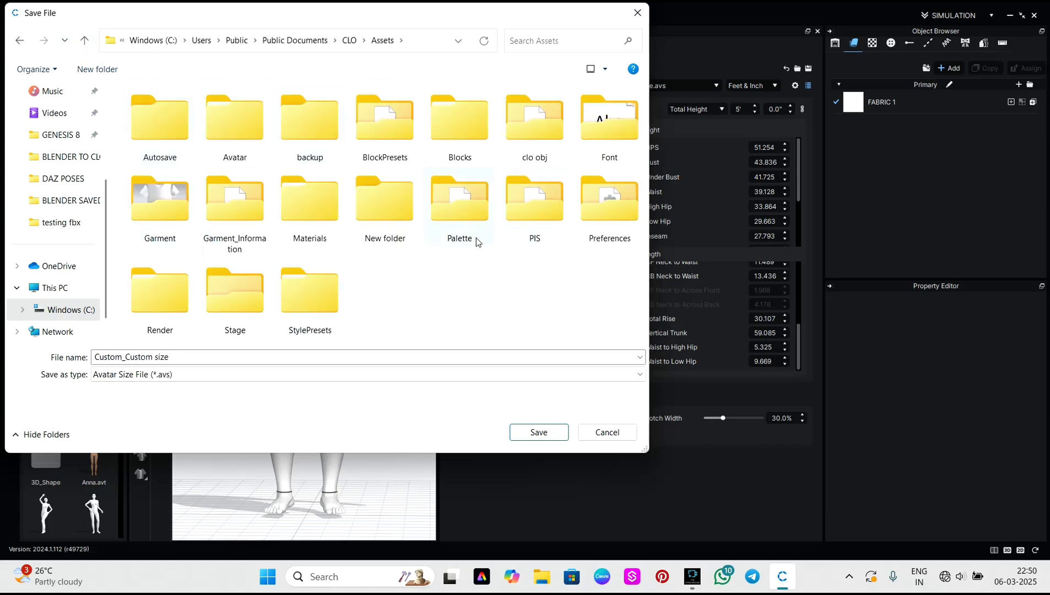
click(637, 12)
mouse_move(383, 409)
right_down()
mouse_move(302, 413)
mouse_move(389, 414)
right_up()
scroll(401, 433, down, 2)
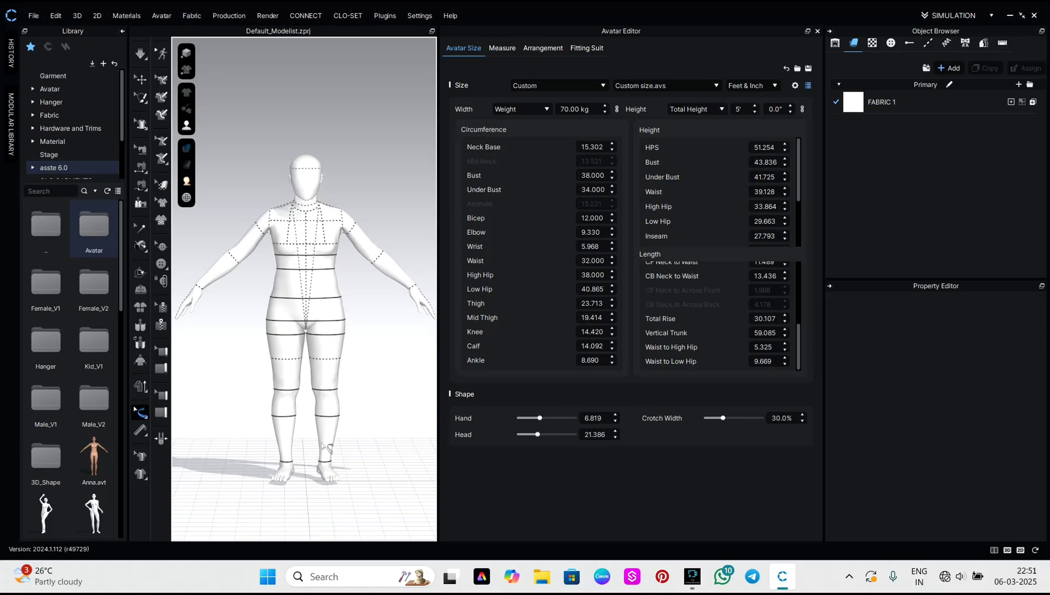
- Look through the Assets folder of the asste 6.0 library and expand the library's subfolder list
double_click(56, 167)
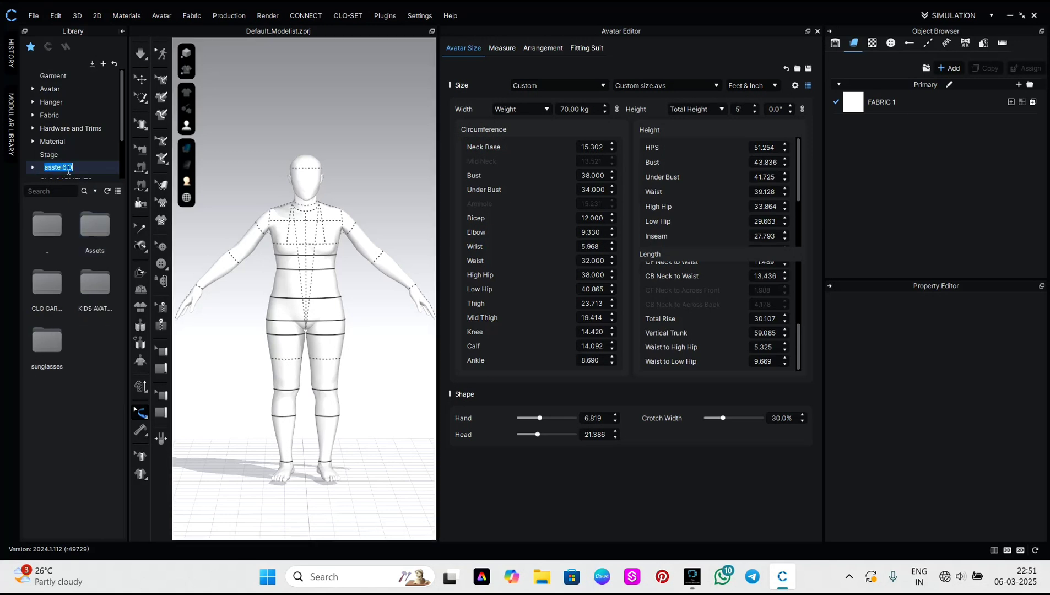
double_click(105, 245)
scroll(92, 426, down, 1)
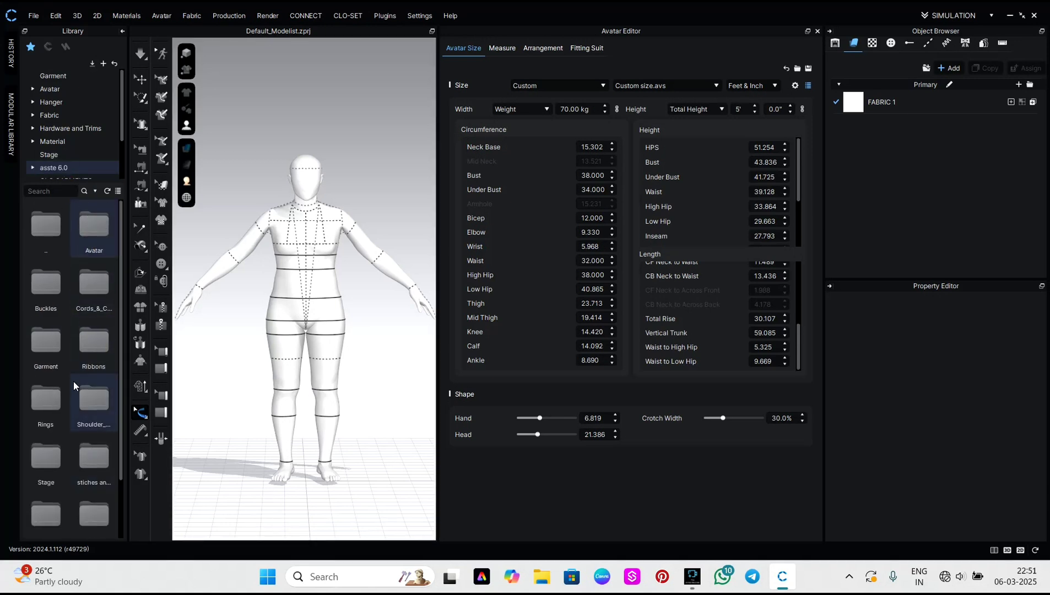
click(66, 168)
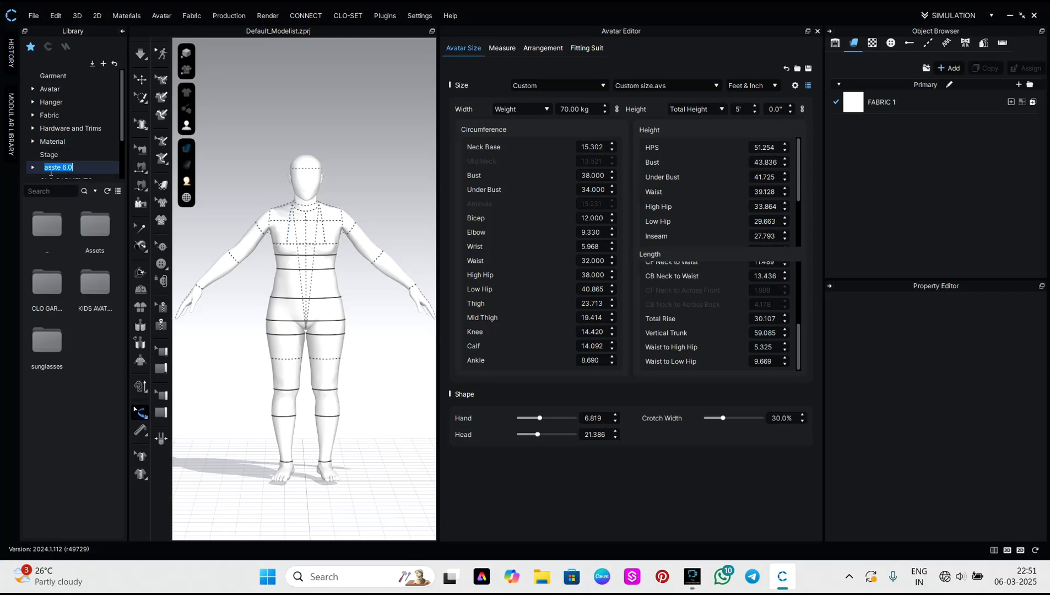
click(34, 167)
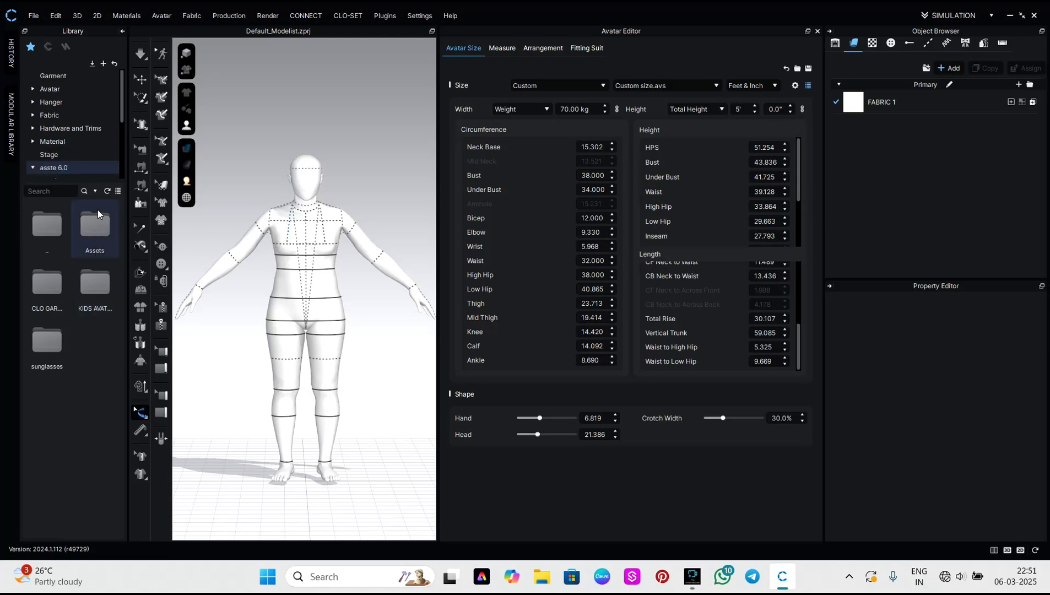
drag(122, 115, 122, 158)
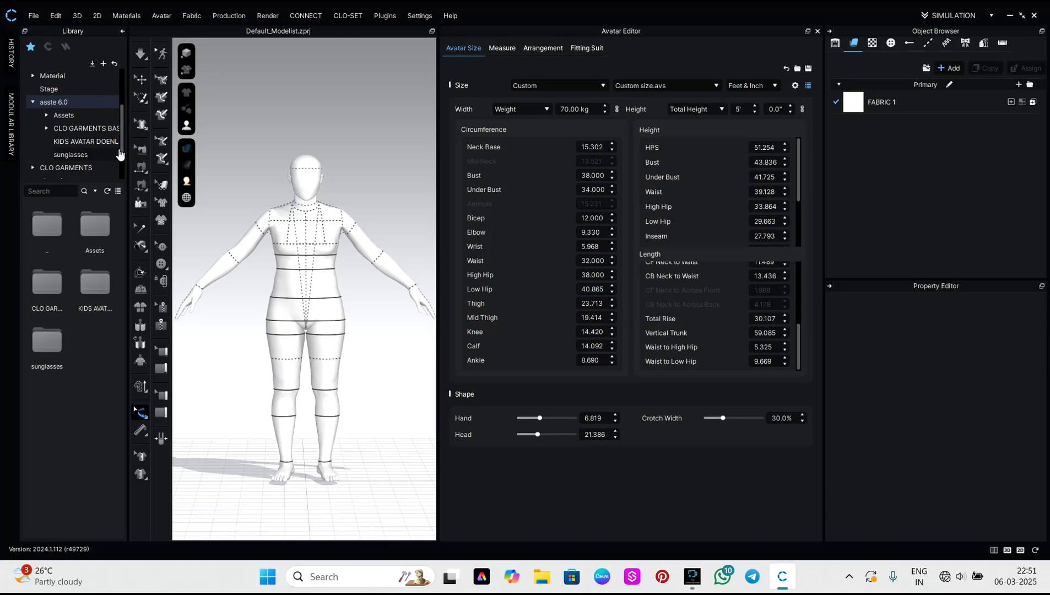
- Examine the kids avatar archives in the asste 6.0 library and return to its Assets folder
click(101, 131)
click(94, 144)
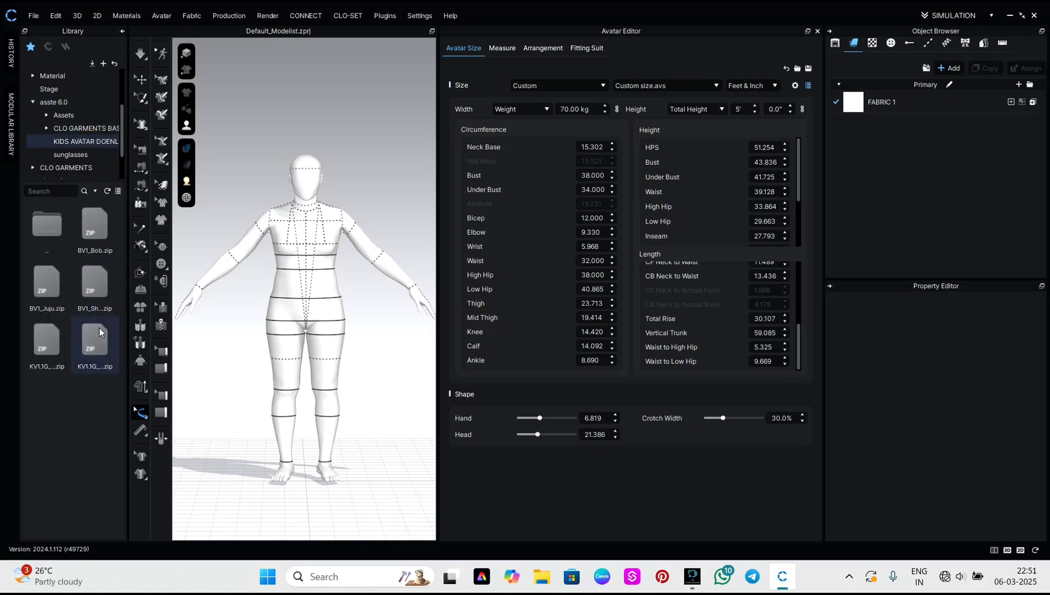
double_click(47, 225)
double_click(88, 224)
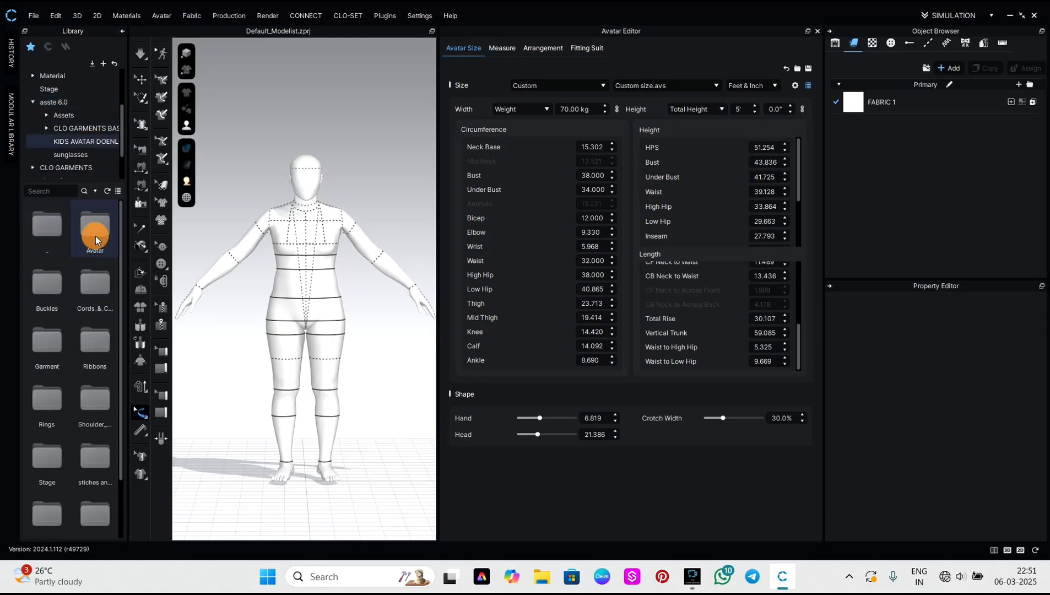
double_click(71, 103)
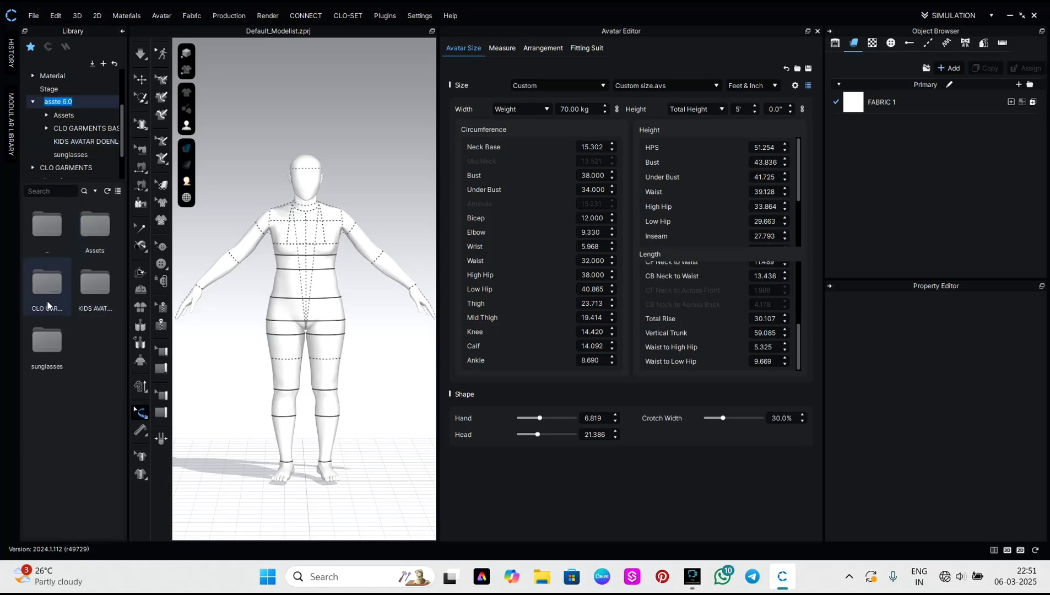
double_click(95, 306)
double_click(38, 235)
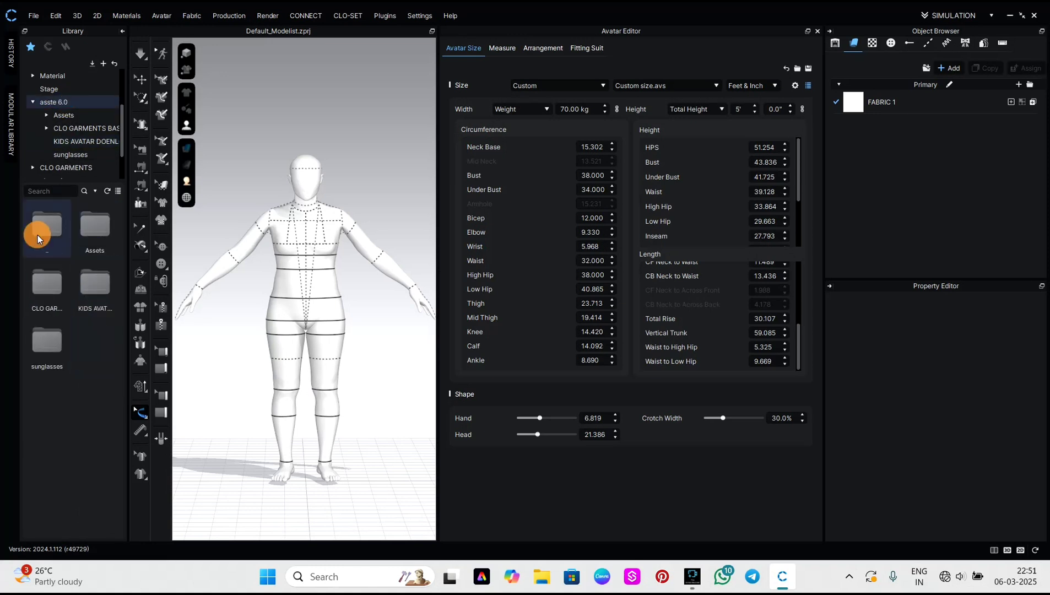
click(64, 115)
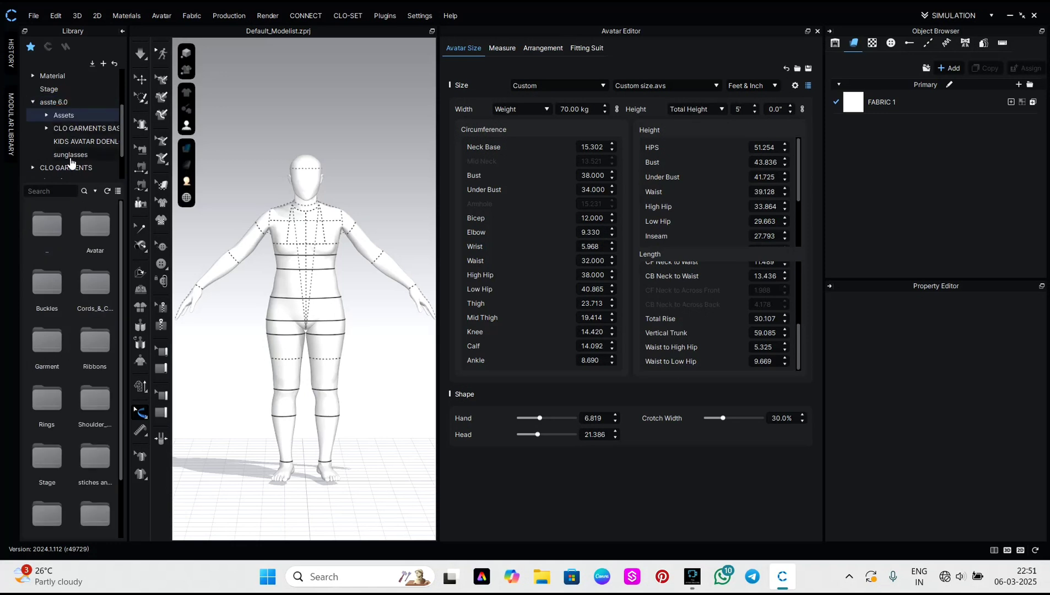
- Browse the asste 6.0 library to its Avatar > Kid_V1 folder and preview the KV1.1G_Sasha kid avatars
double_click(96, 250)
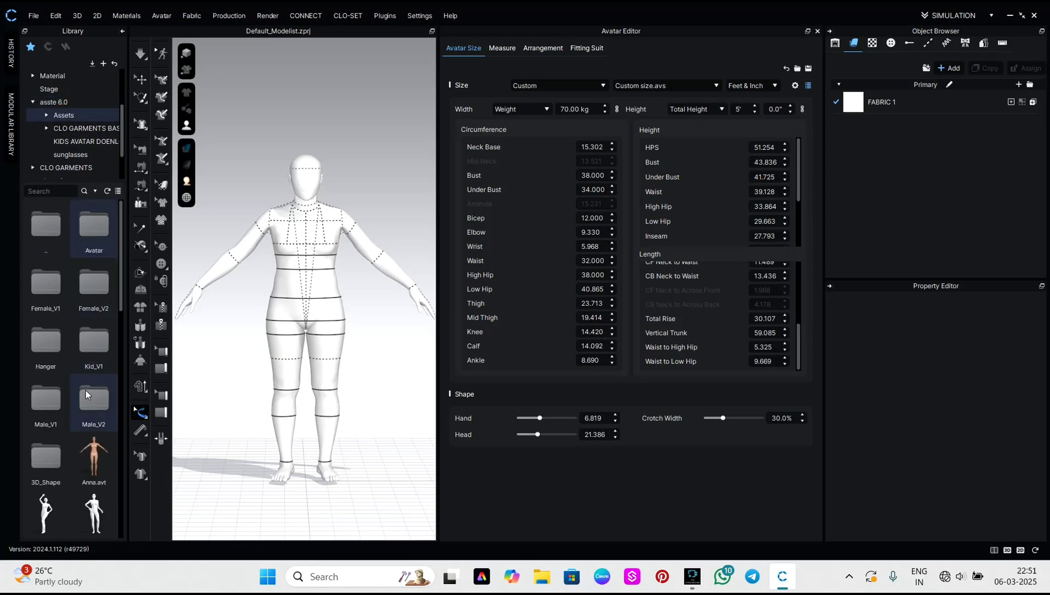
double_click(88, 358)
scroll(75, 424, down, 5)
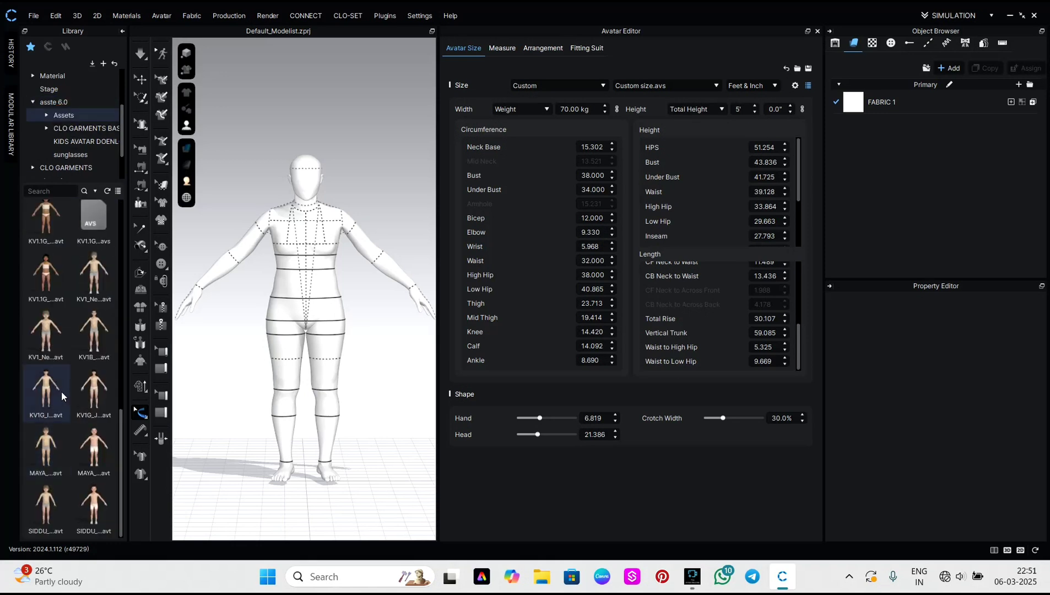
mouse_move(46, 278)
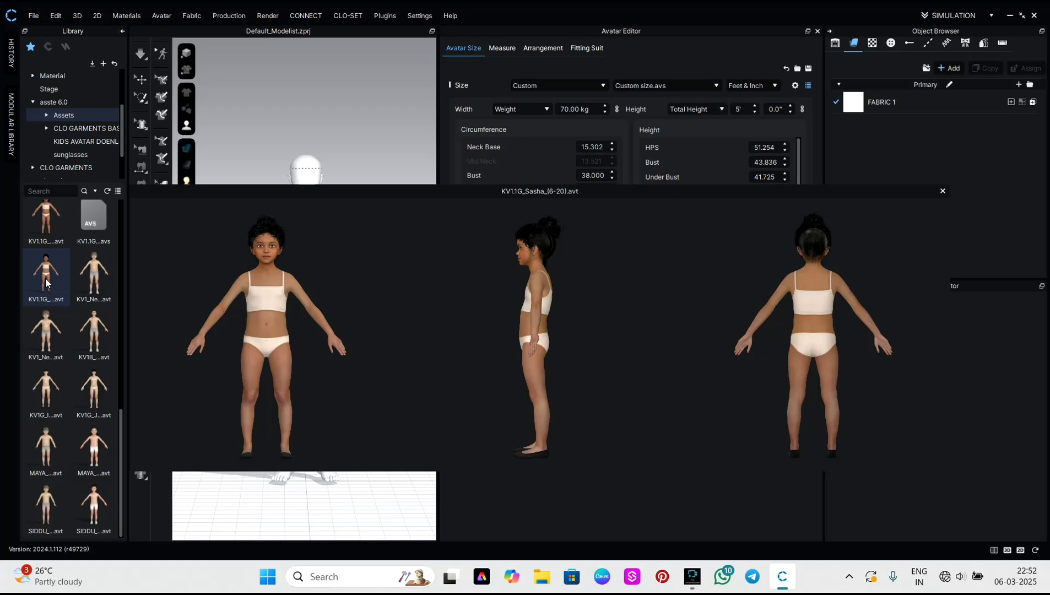
mouse_move(46, 229)
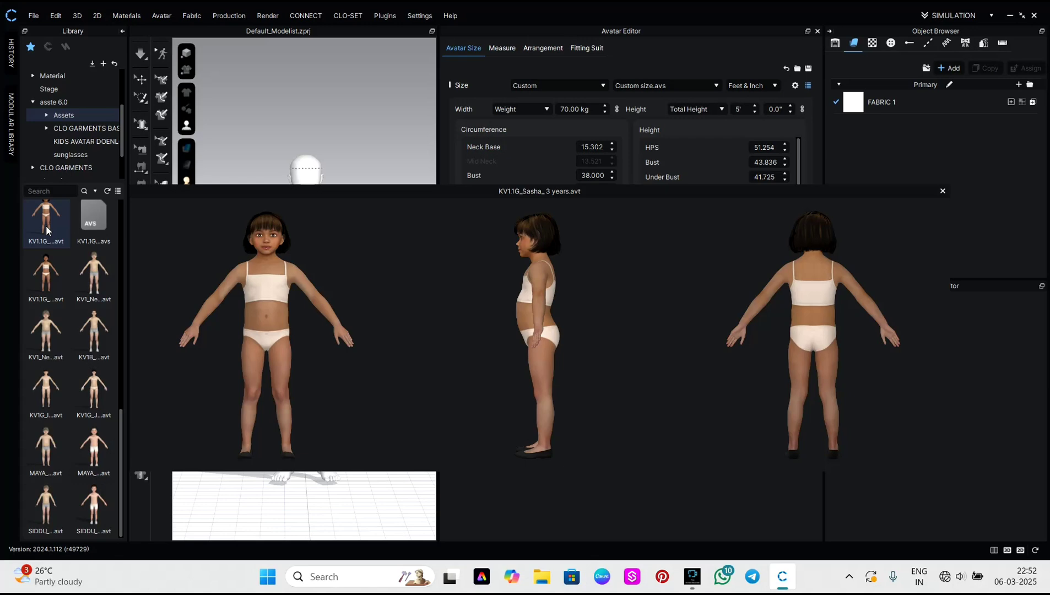
- Load the KV1.1G_Sasha_ 3 years.avt avatar with the Open load type
click(57, 285)
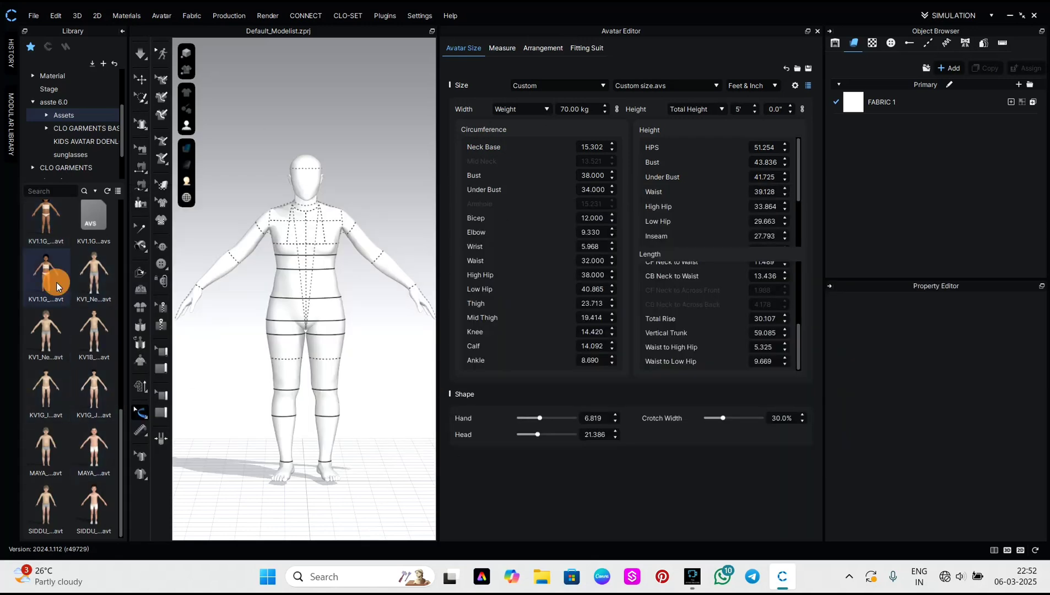
mouse_move(56, 285)
double_click(46, 225)
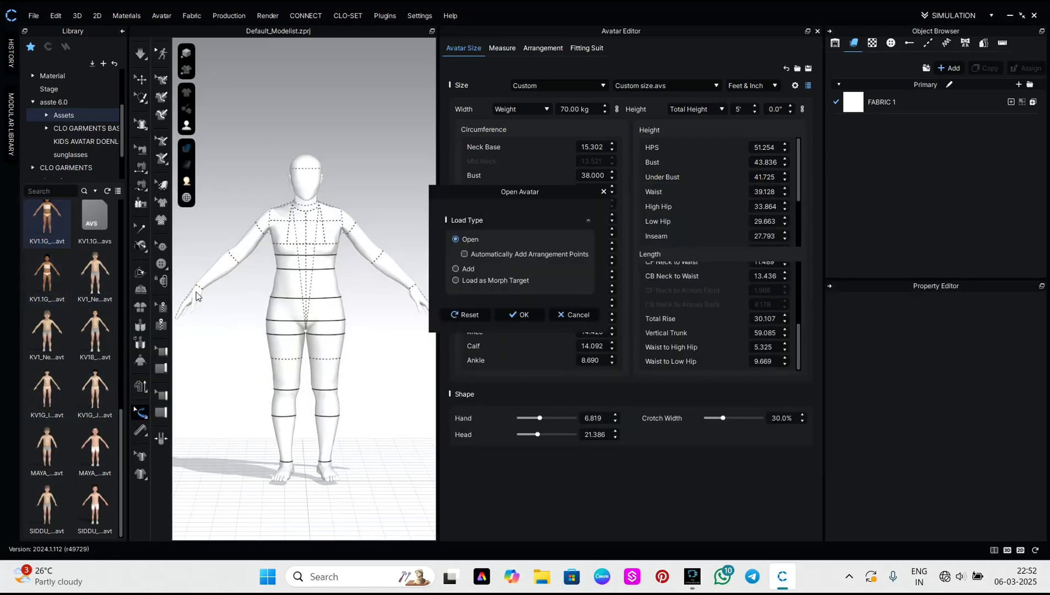
click(506, 315)
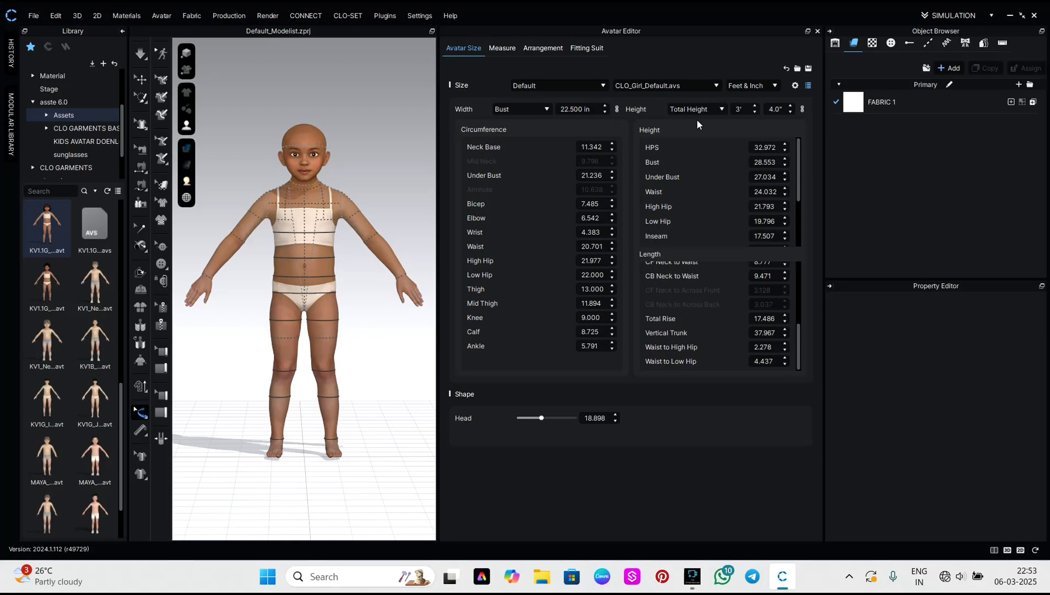
- Try basing the girl avatar's width on Weight, on Bust and on Under Bust
click(526, 109)
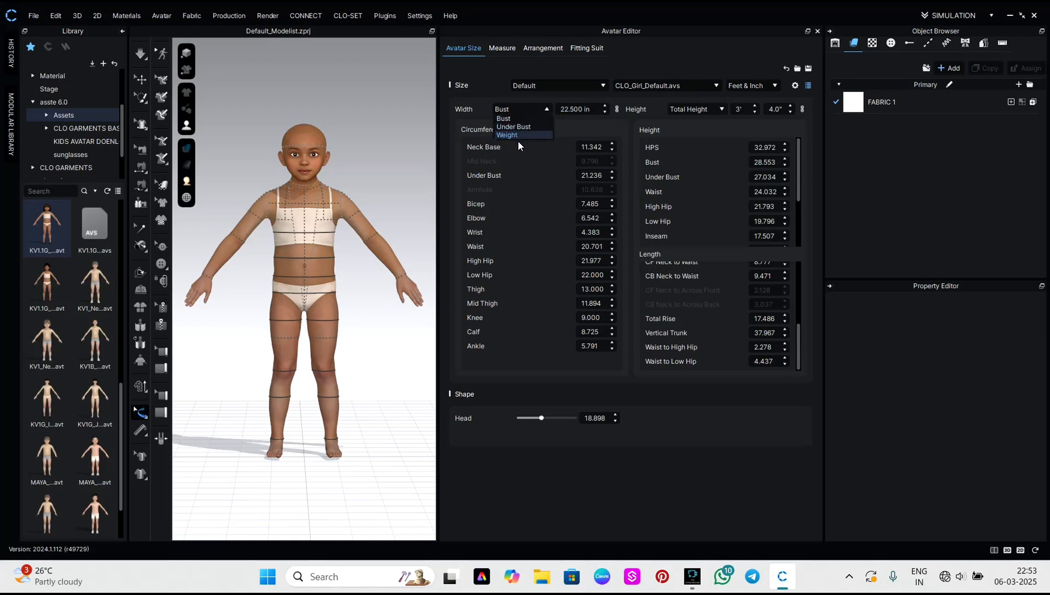
click(515, 135)
click(391, 216)
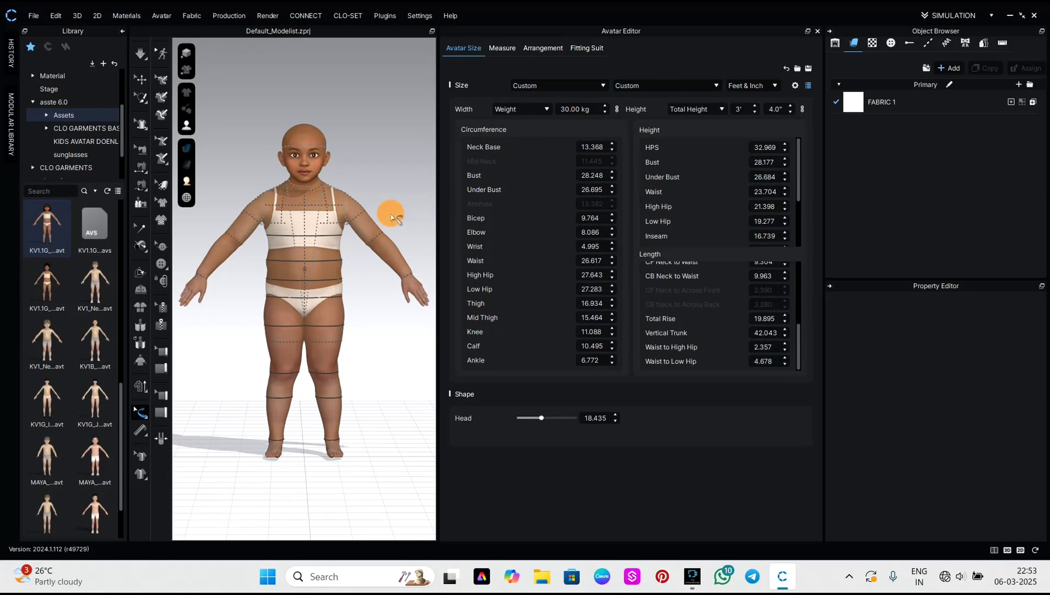
click(533, 110)
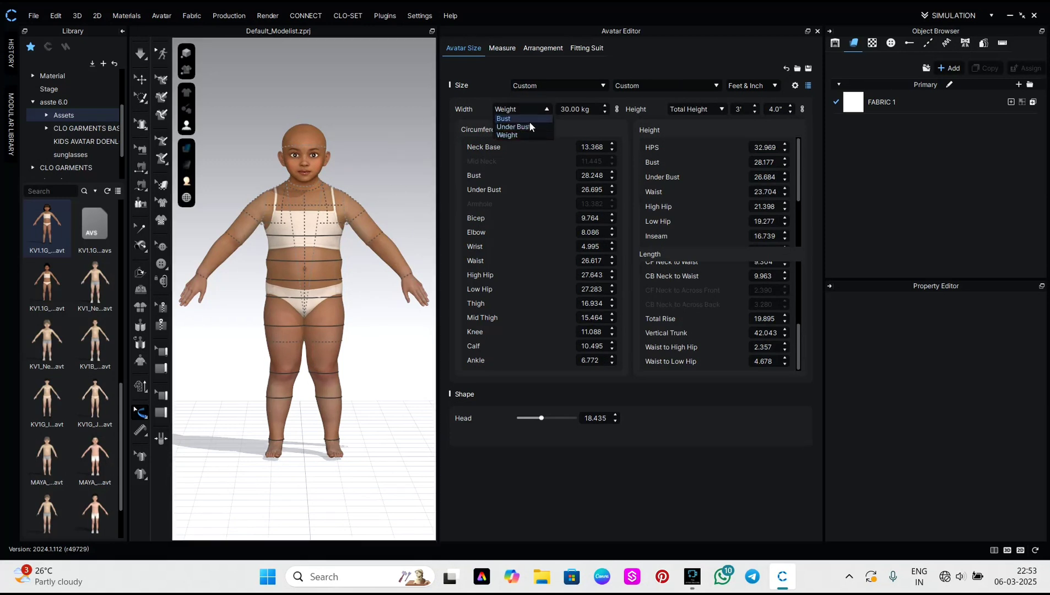
click(529, 119)
click(513, 109)
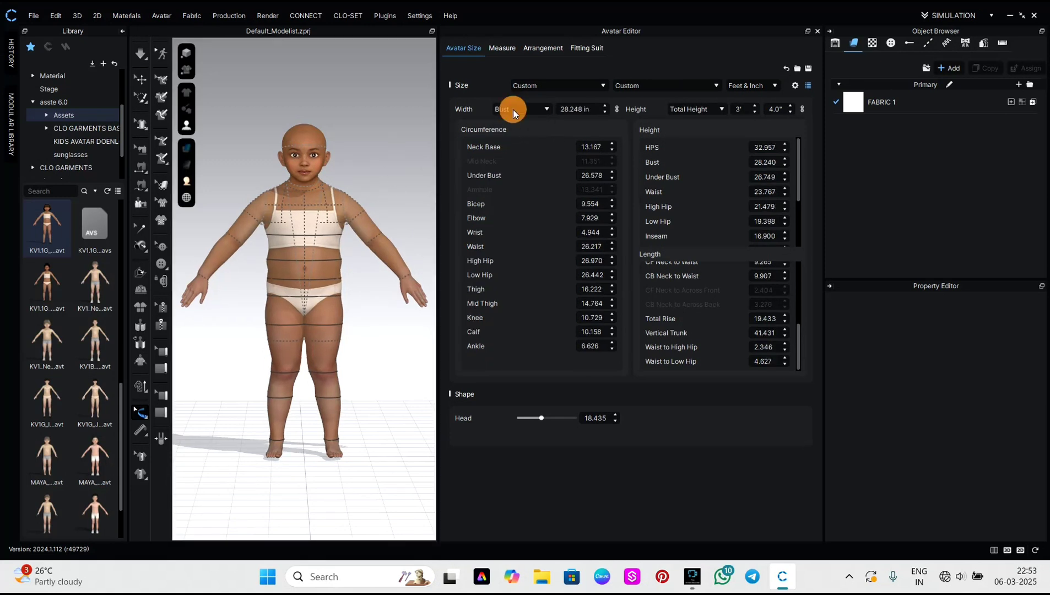
click(521, 124)
click(366, 159)
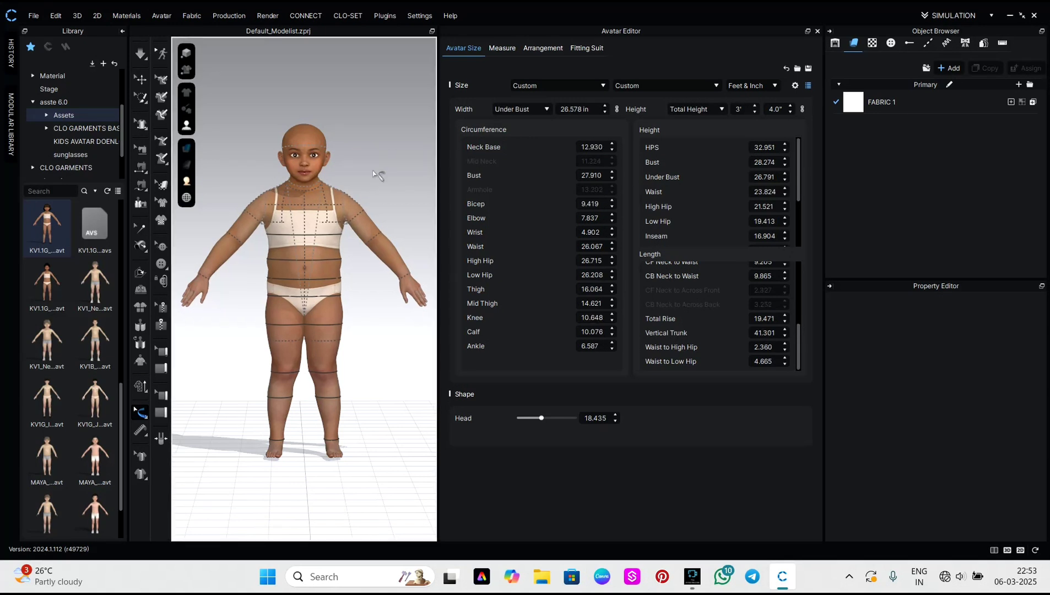
- Undo the width basis changes on the girl avatar back to its original Bust setting
key(ctrl+z)
key(ctrl+z)
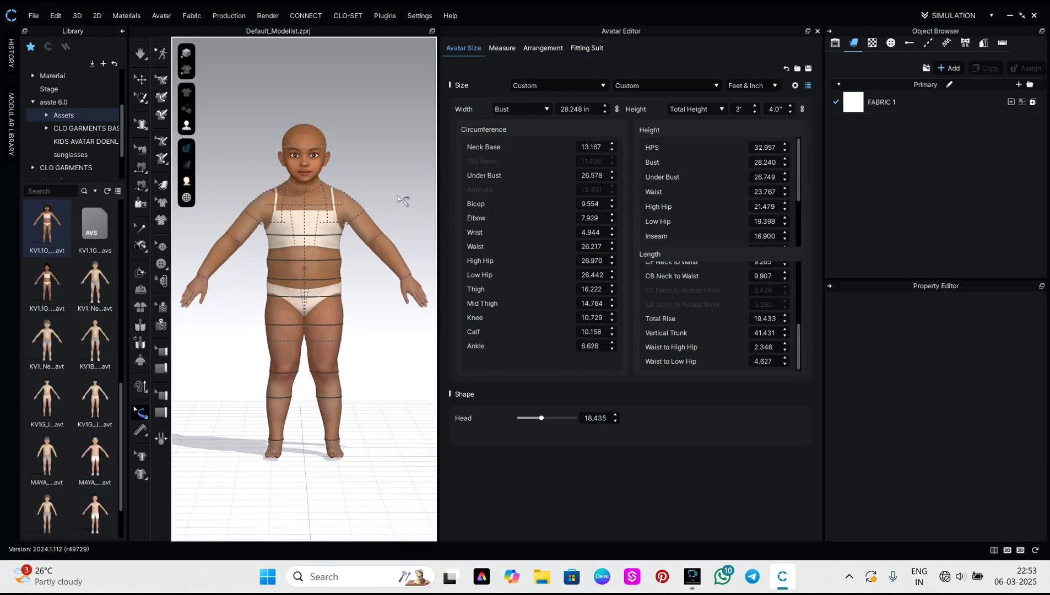
key(ctrl+z)
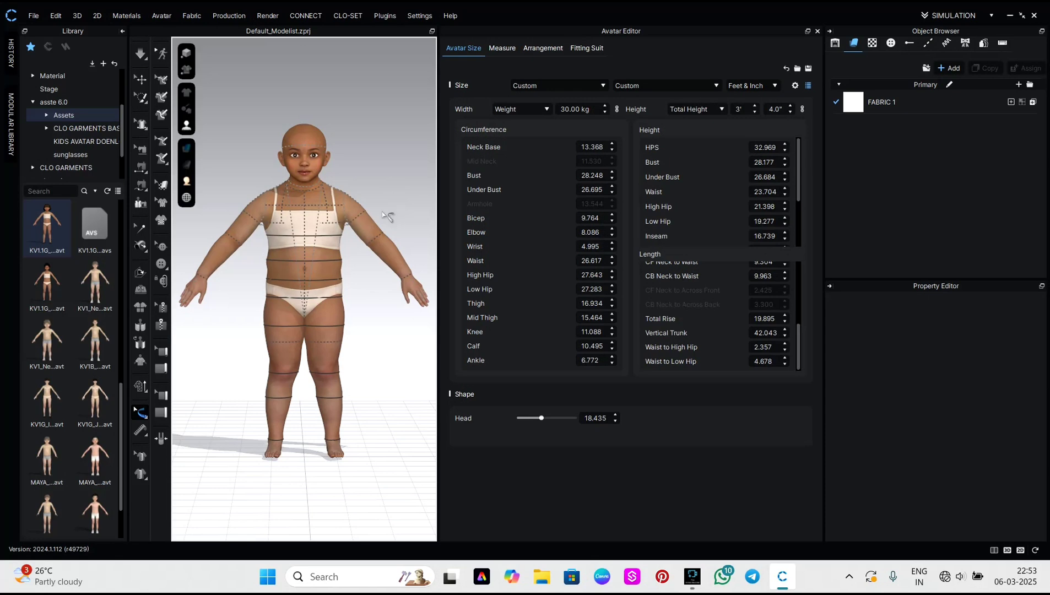
key(ctrl+z)
click(378, 189)
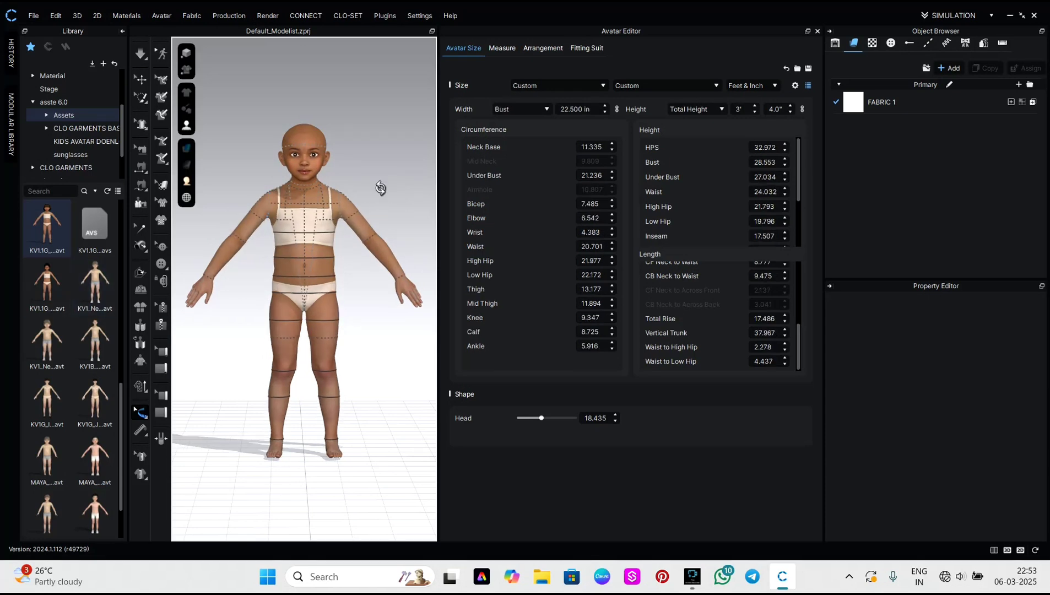
mouse_move(382, 187)
right_down()
mouse_move(267, 187)
mouse_move(415, 189)
mouse_move(382, 185)
right_up()
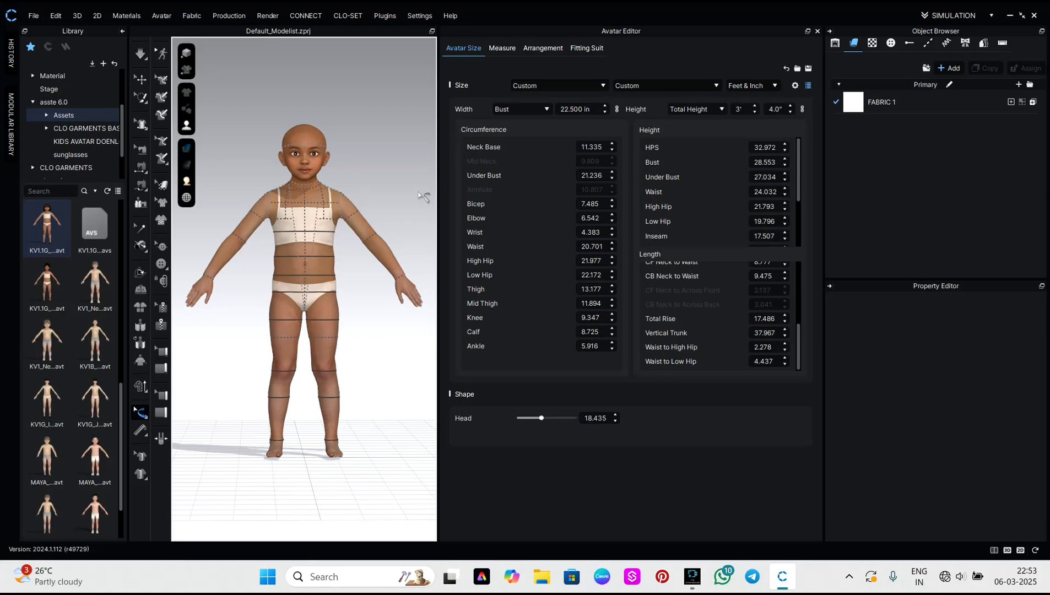
- Review the avatar's size, unit and width options and the list of selectable measurements without changing them
click(577, 89)
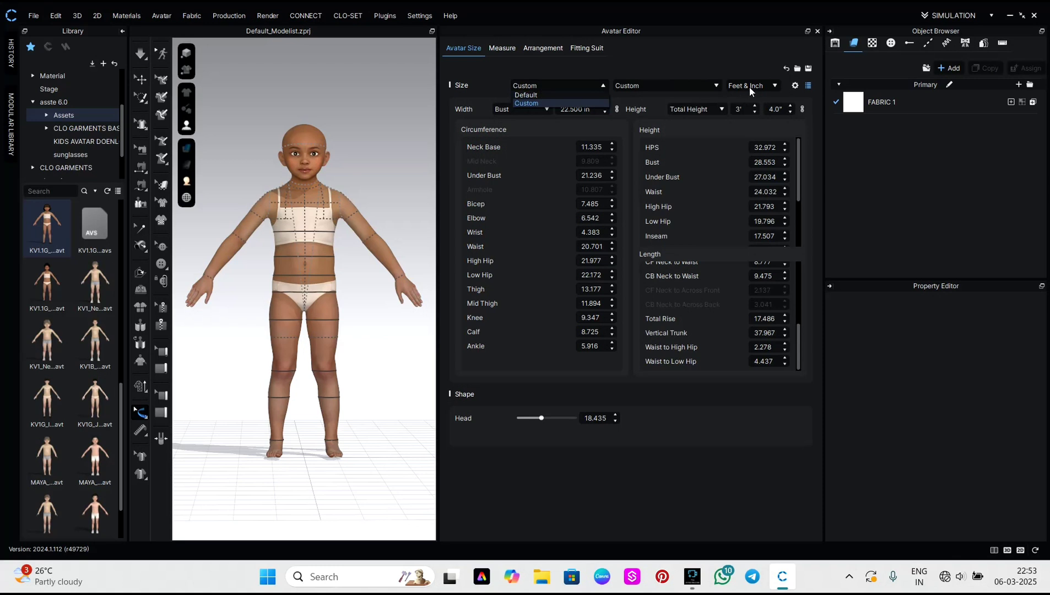
click(766, 84)
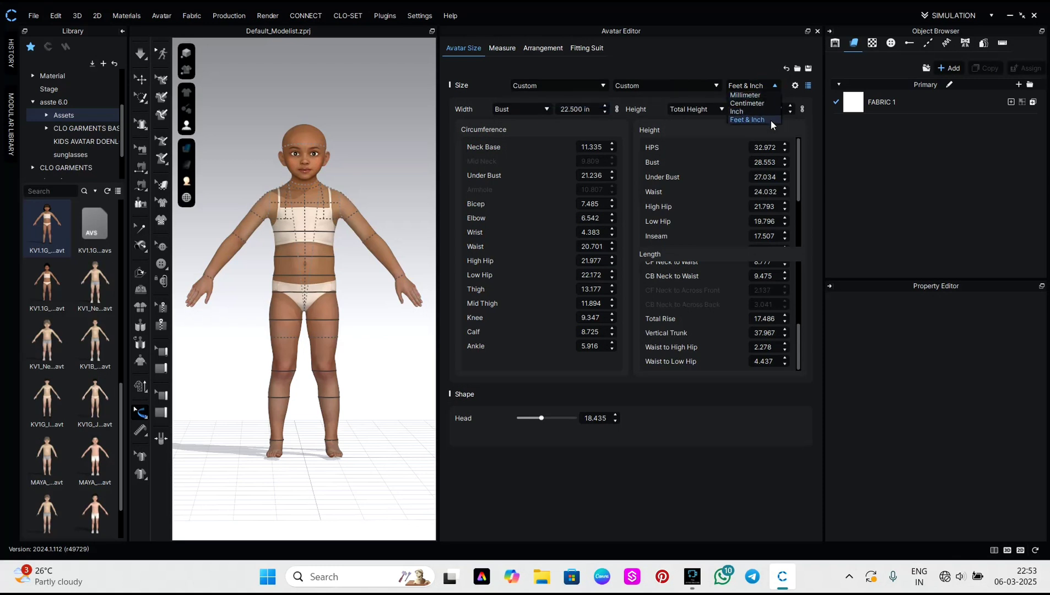
click(740, 59)
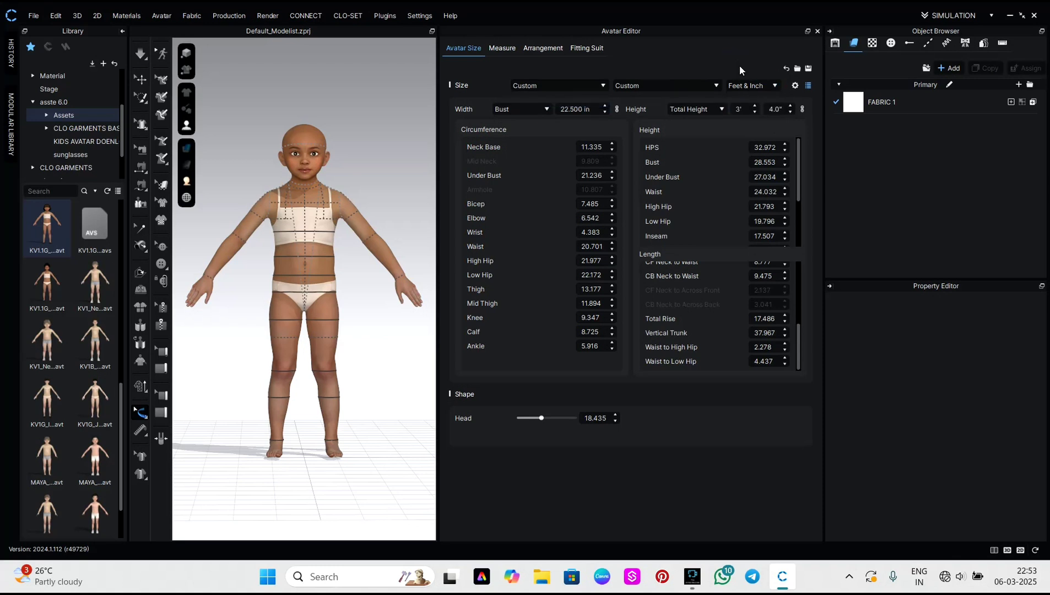
click(545, 109)
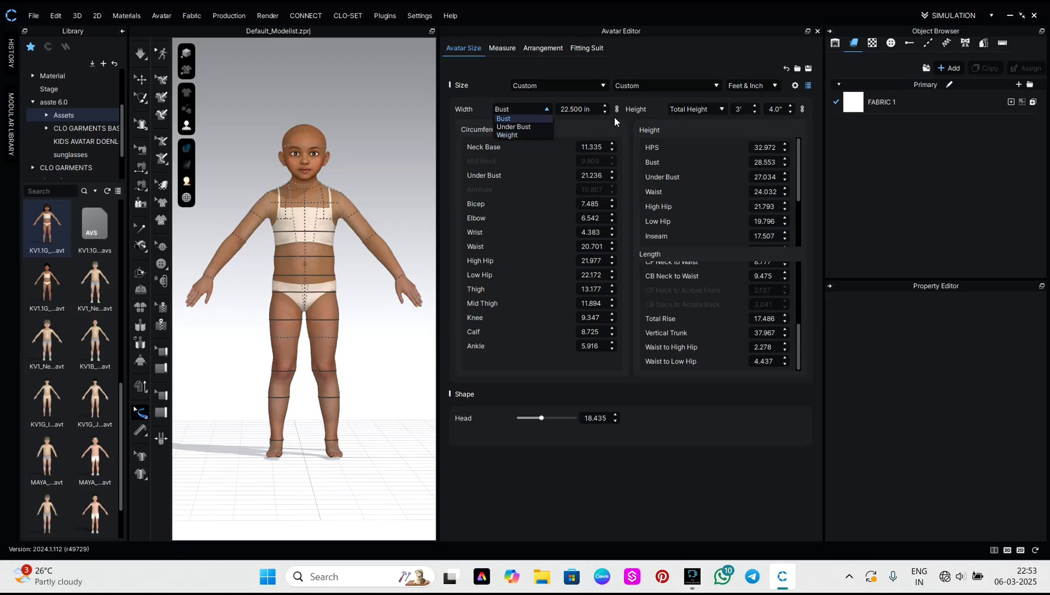
click(664, 57)
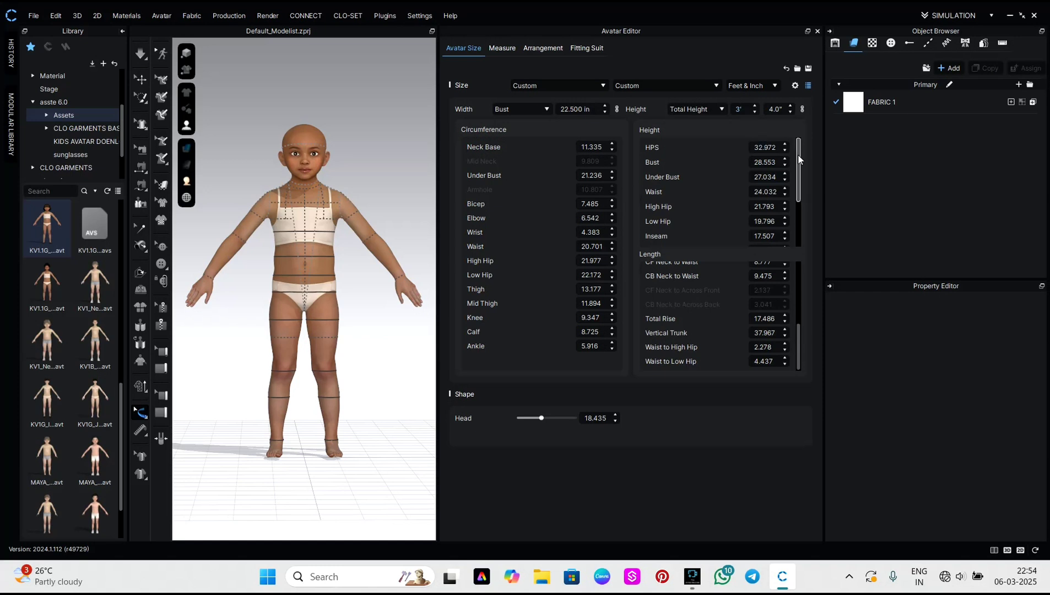
click(793, 87)
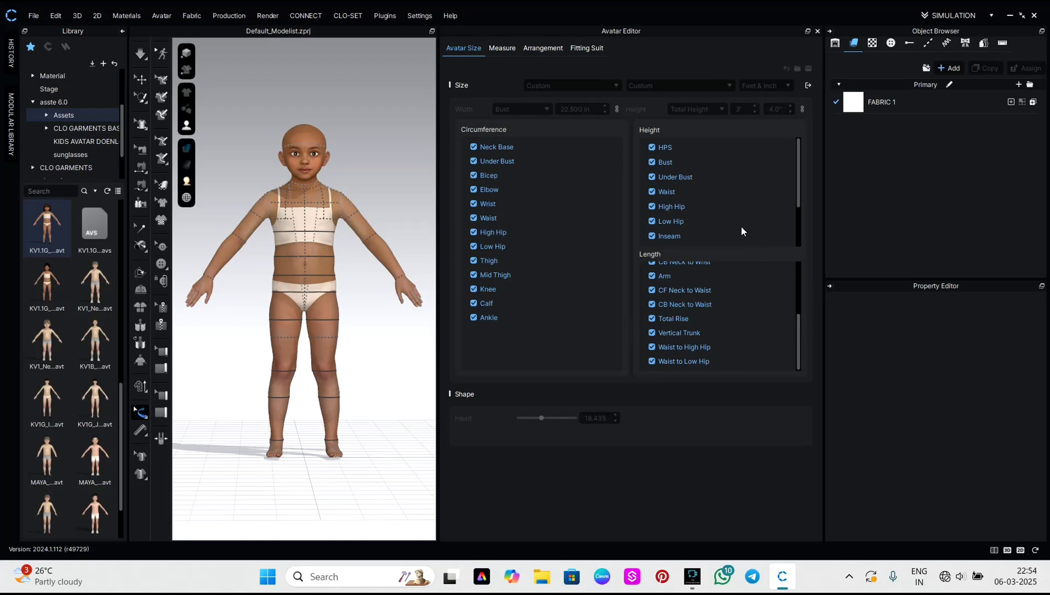
click(803, 89)
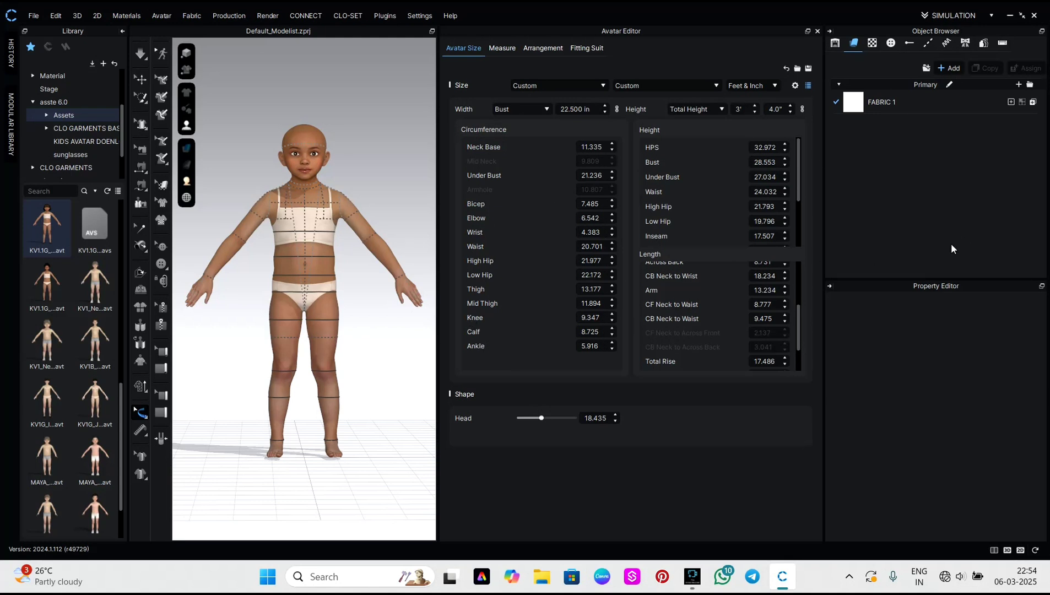
- Look through the existing size files from the Girl > Custom folder up to Size (V1.1), without opening any
click(798, 69)
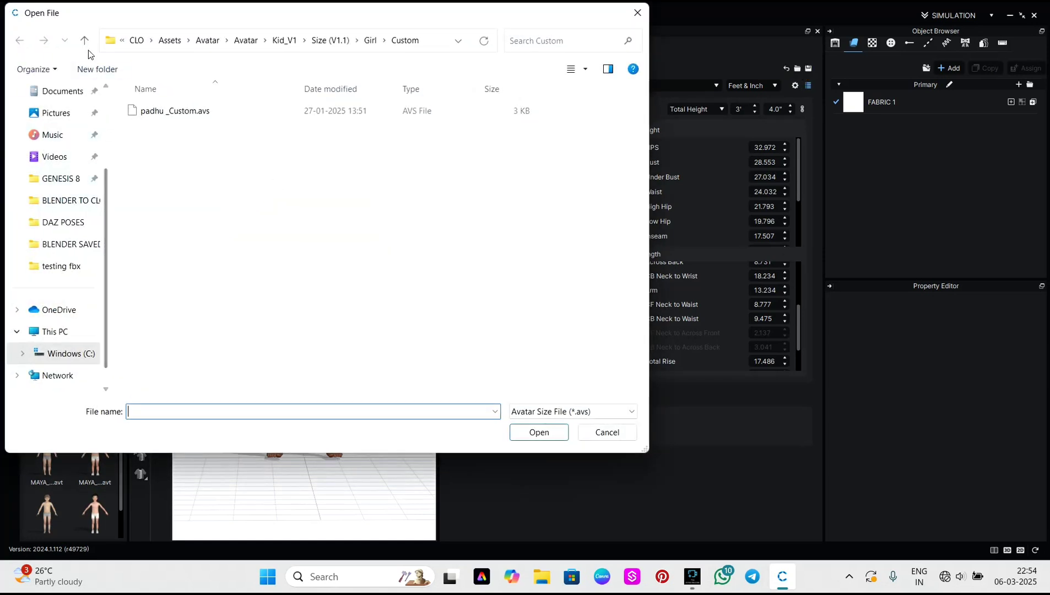
click(84, 43)
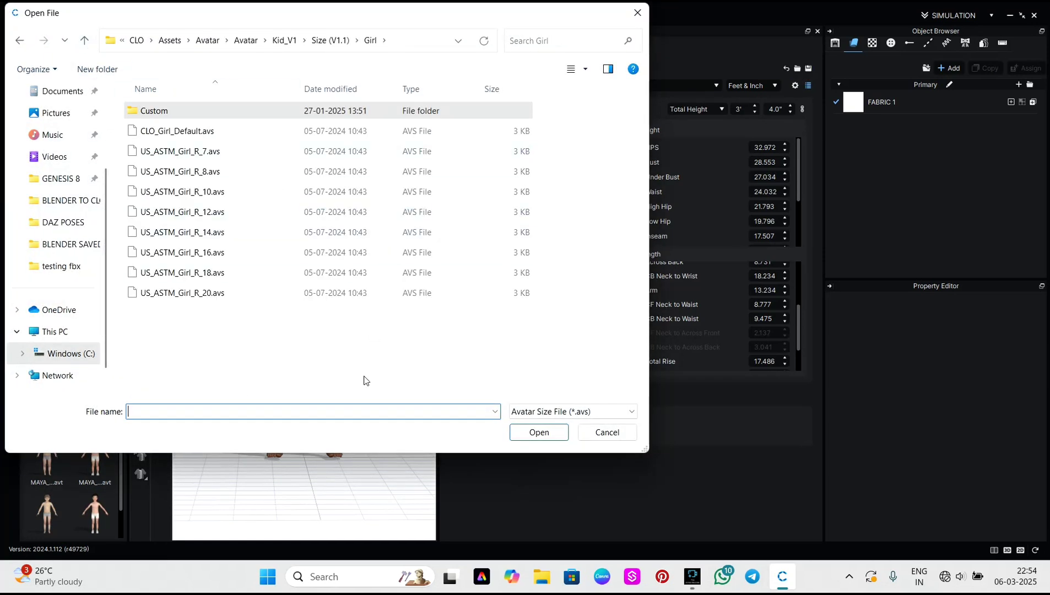
click(86, 43)
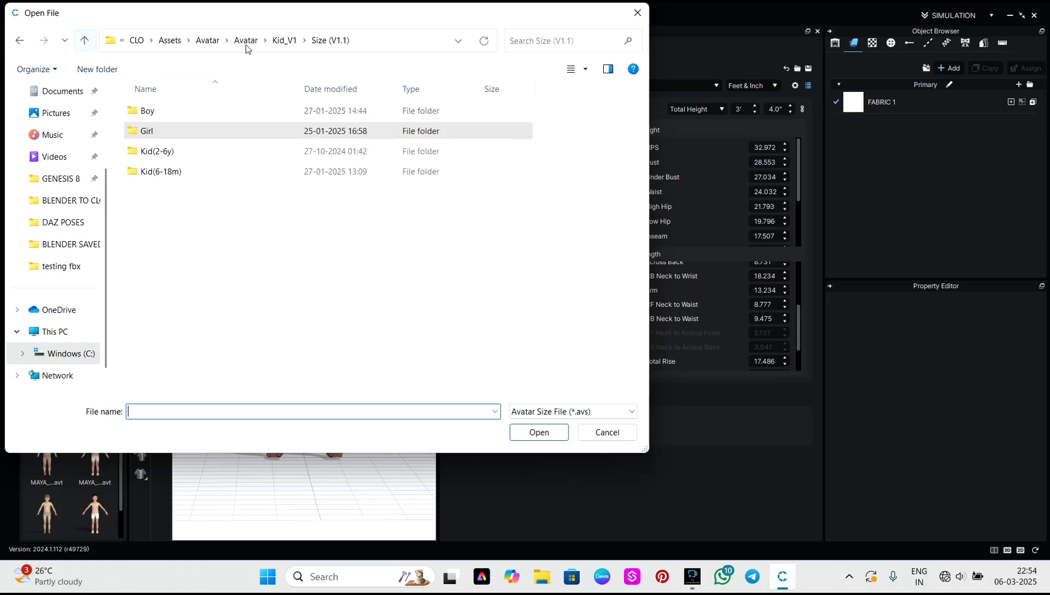
click(637, 13)
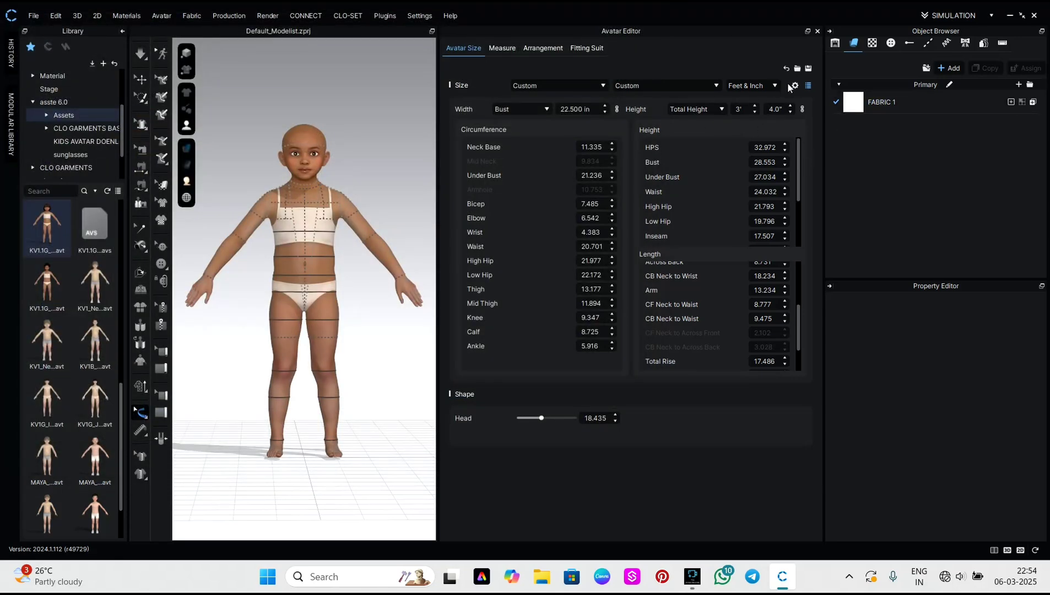
- Save the girl avatar's size as the avatar size file Custom_Custom in the Girl > Custom folder
click(808, 68)
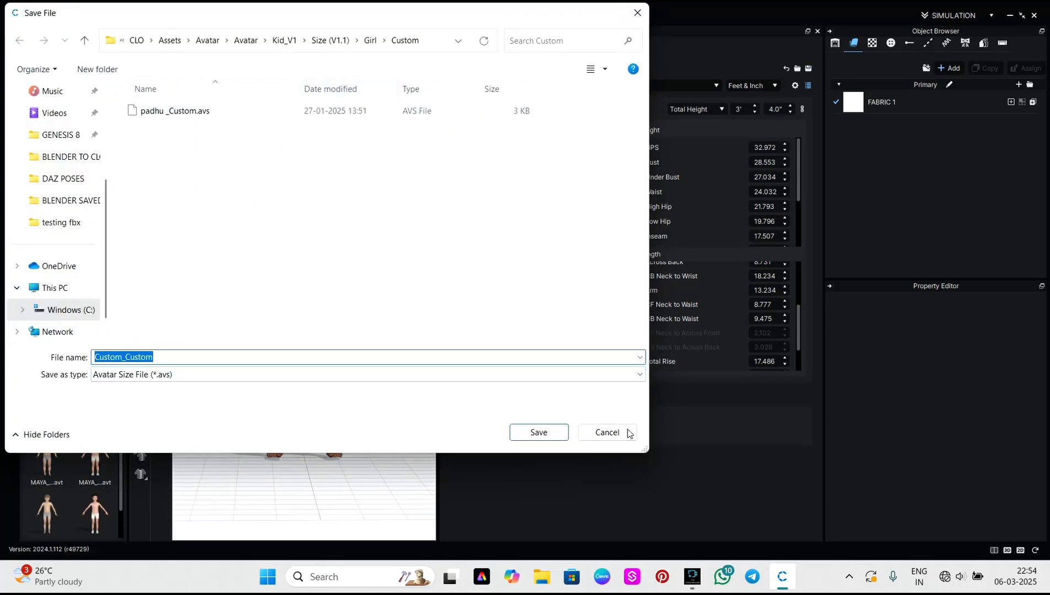
click(538, 433)
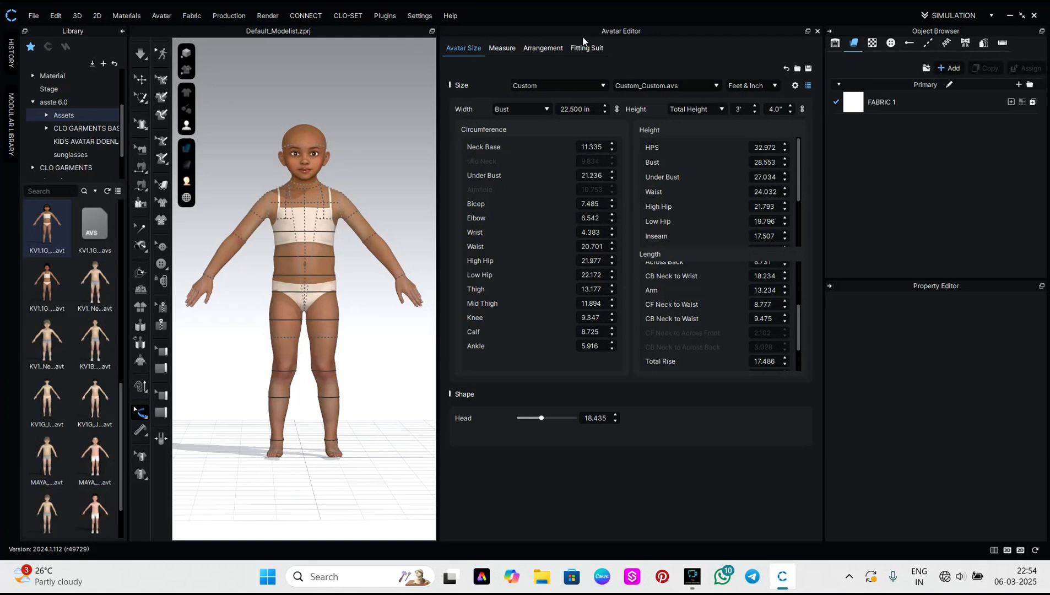
- Review the girl avatar's Measure, Arrangement and Fitting Suit settings, then return to its size measurements and inspect the body up close
click(500, 48)
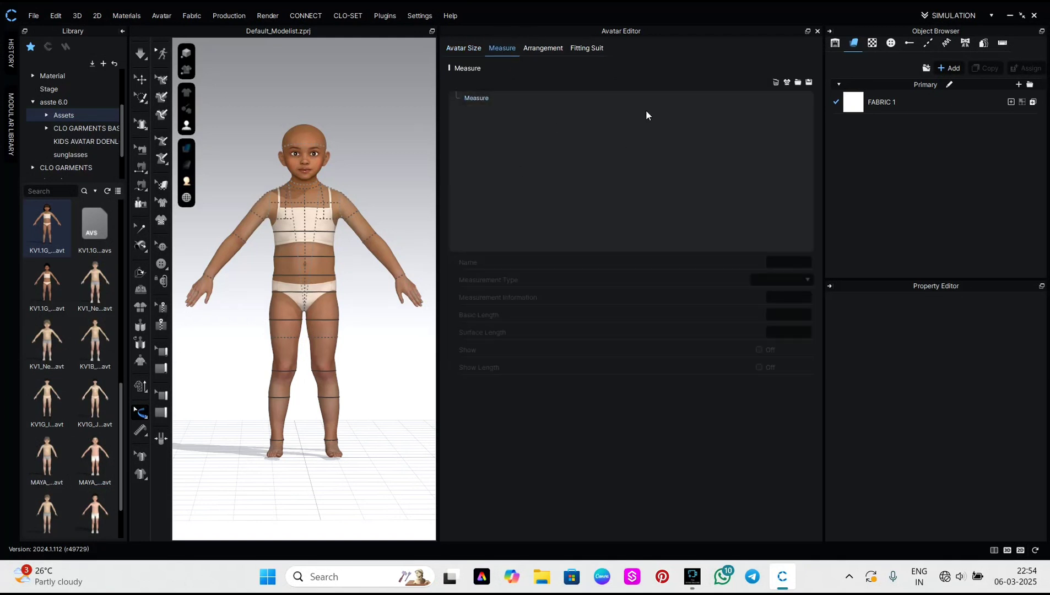
click(478, 98)
click(545, 48)
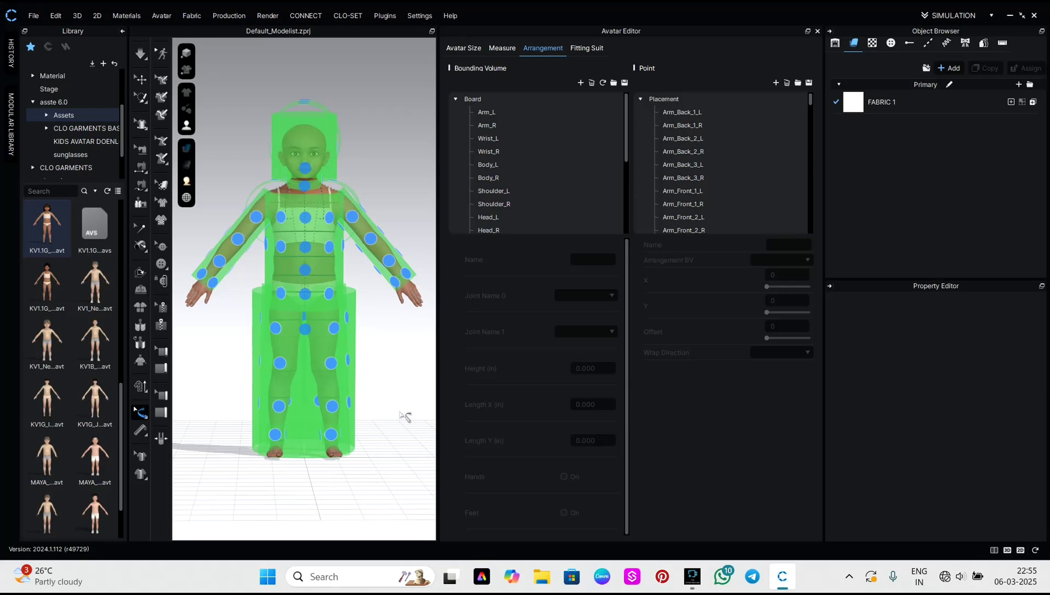
click(584, 49)
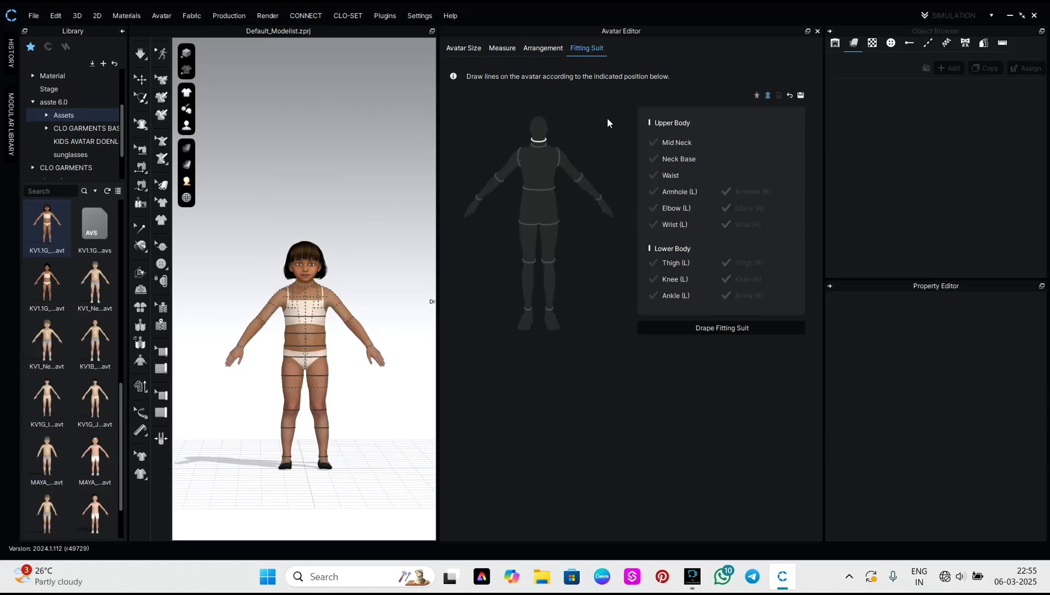
click(461, 49)
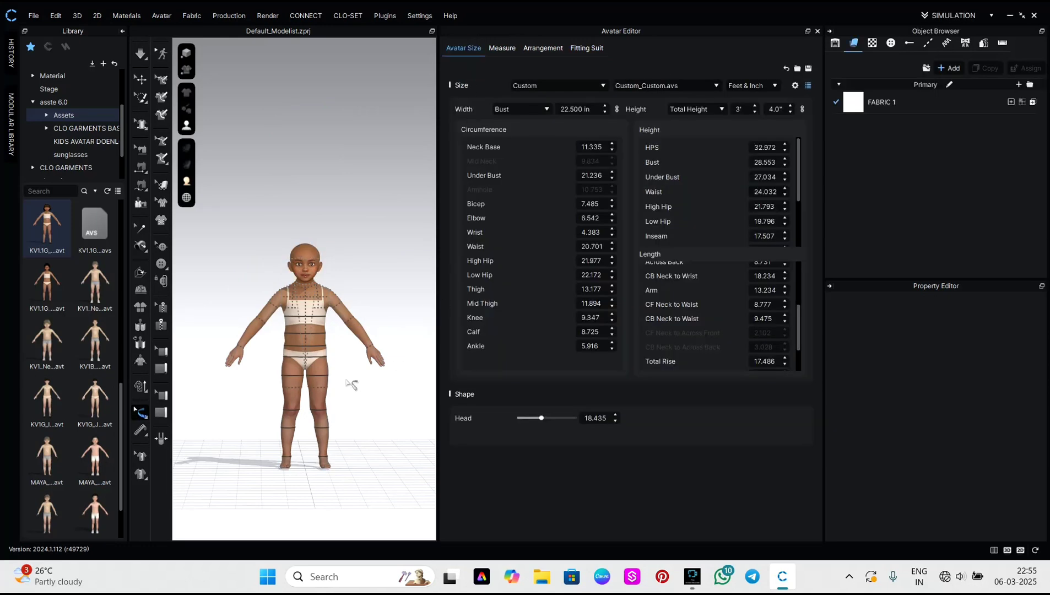
click(347, 399)
middle_drag(347, 400, 330, 354)
scroll(342, 366, up, 2)
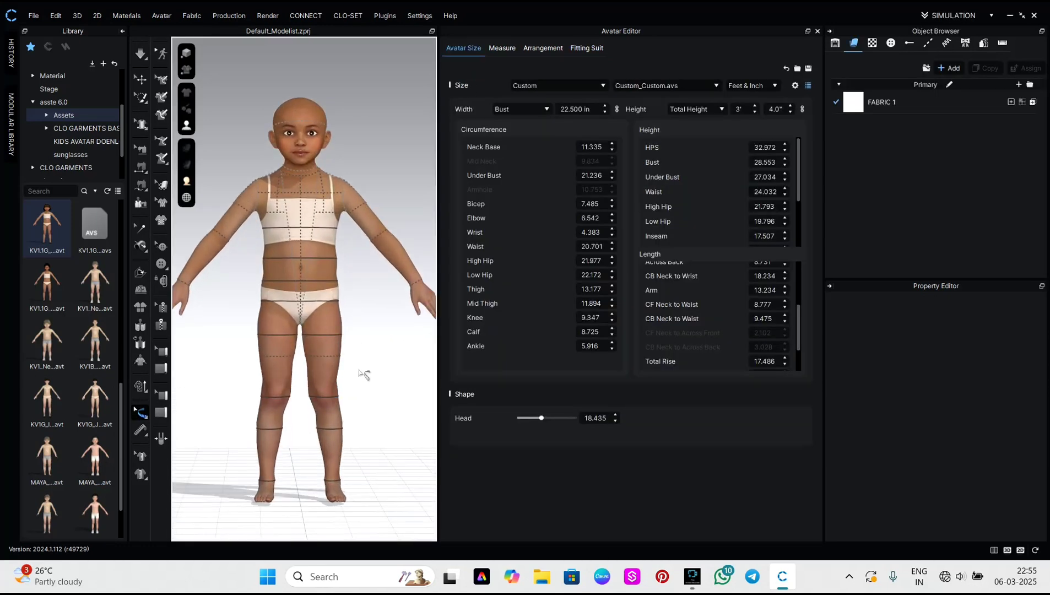
right_drag(364, 371, 405, 378)
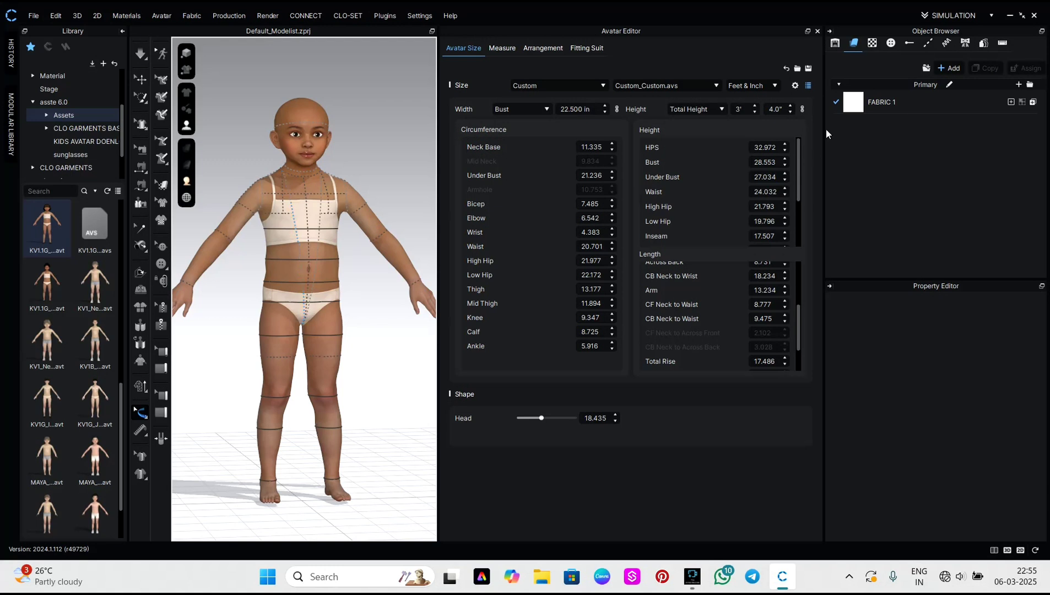
- Check the measurement unit options and the available avatar measuring tools, then close the Avatar Editor
click(758, 85)
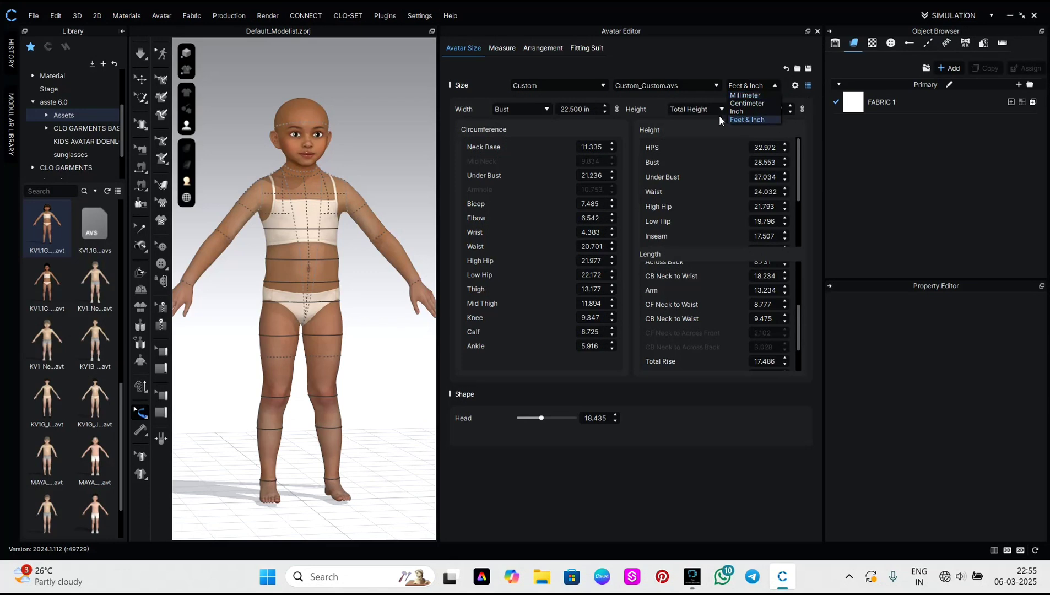
click(318, 165)
right_drag(403, 164, 382, 159)
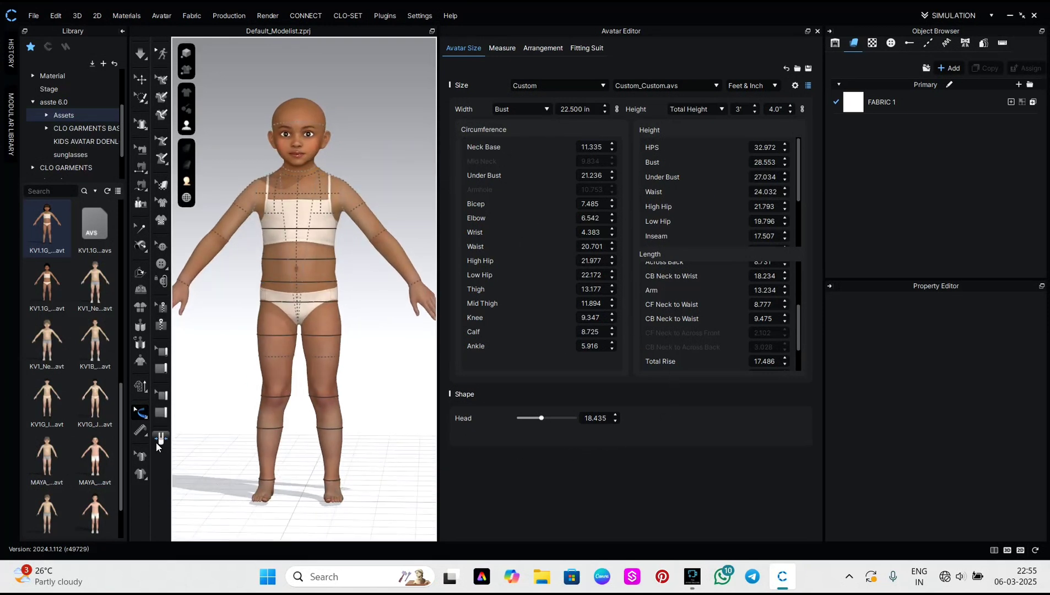
click(146, 432)
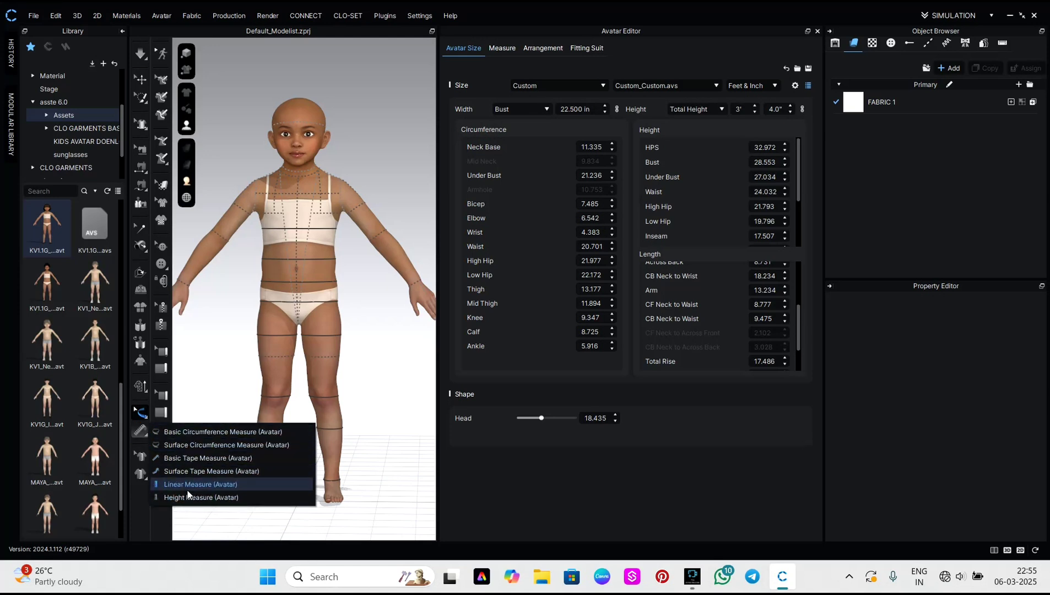
click(818, 32)
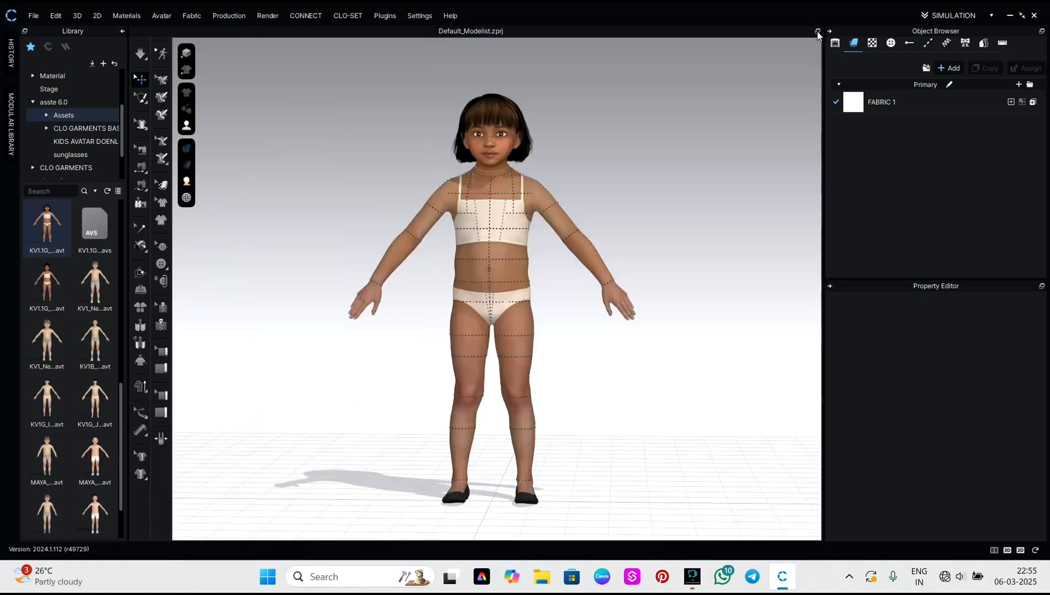
mouse_move(644, 230)
right_down()
mouse_move(806, 222)
mouse_move(643, 226)
right_up()
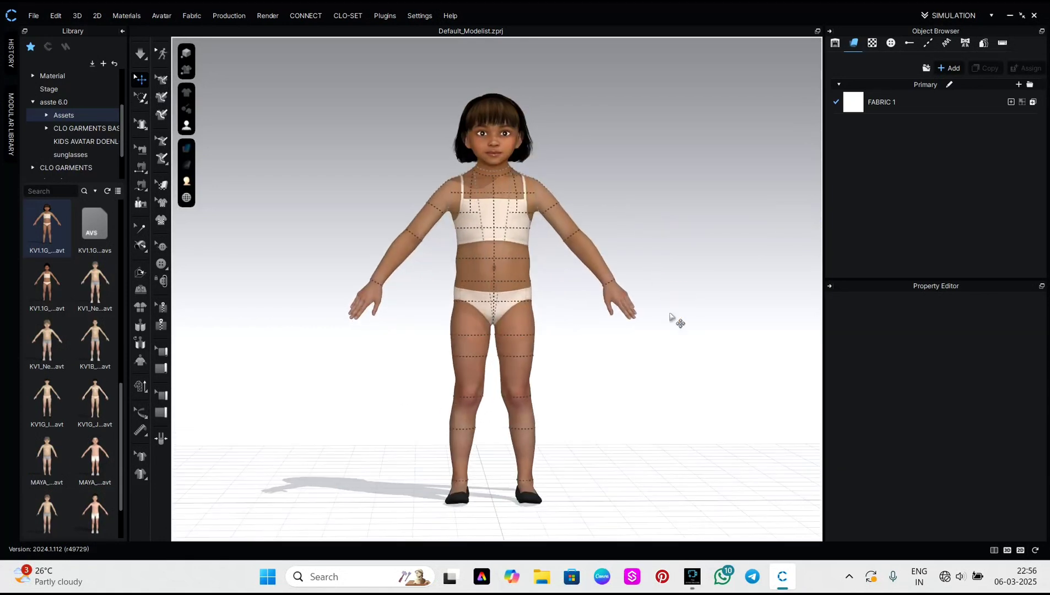
- Measure the avatar's center front with the Basic Tape Measure from the neck base to the upper edge of the underpants
click(141, 430)
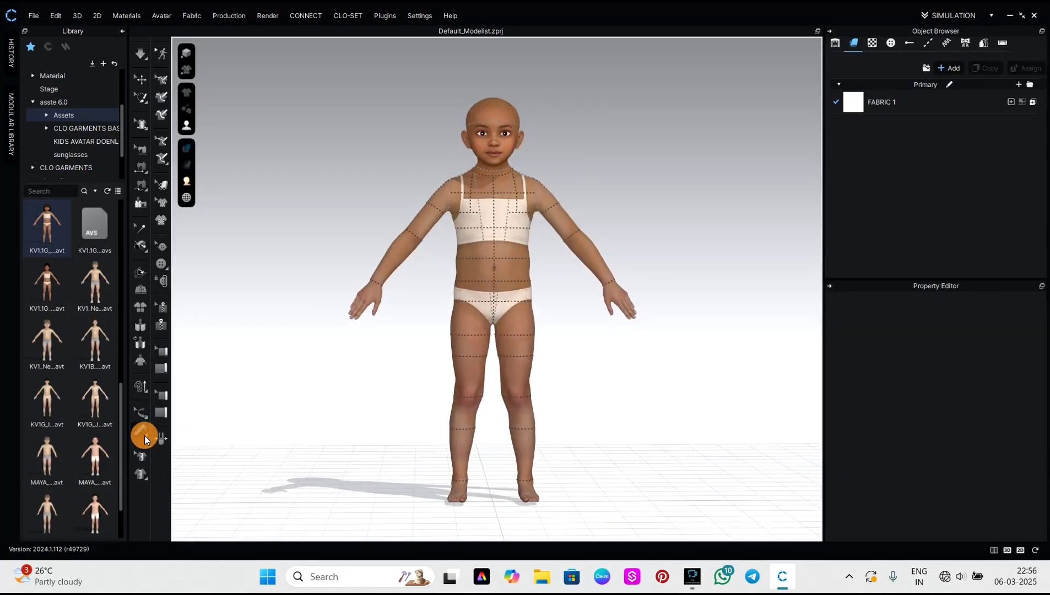
click(147, 435)
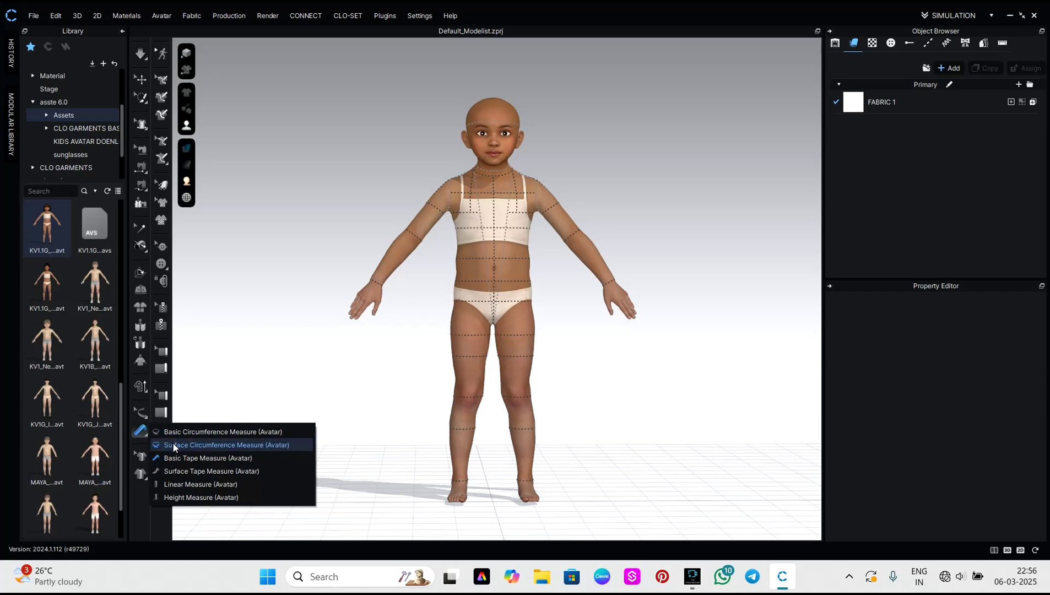
click(175, 458)
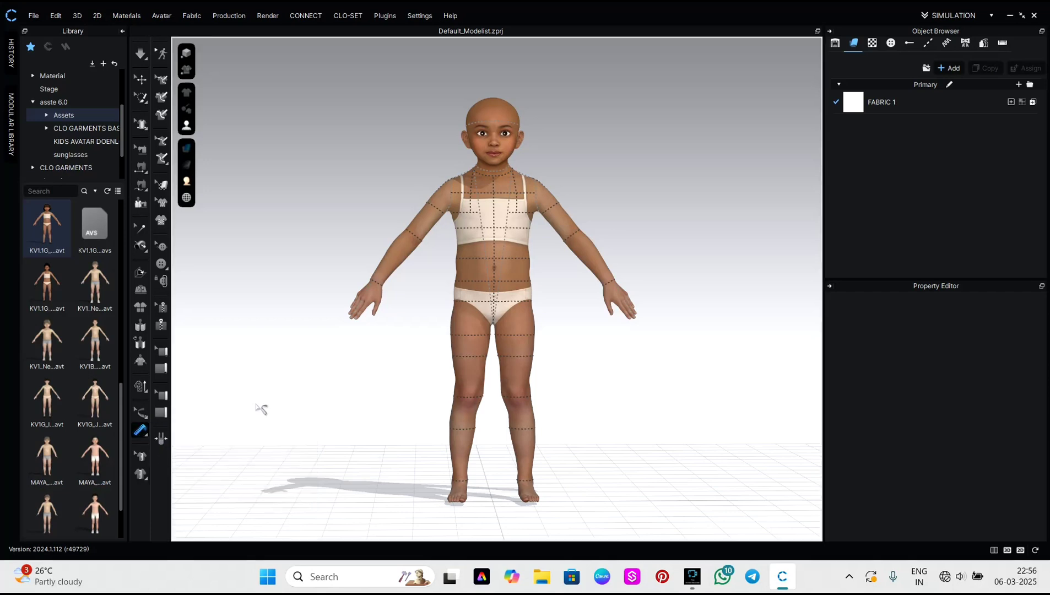
scroll(495, 226, up, 5)
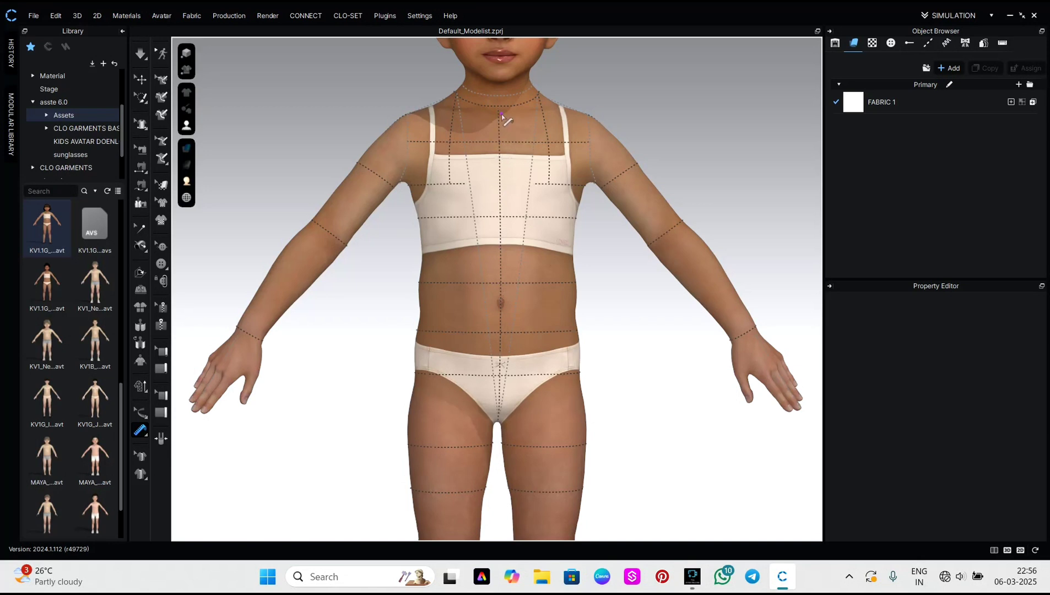
click(498, 107)
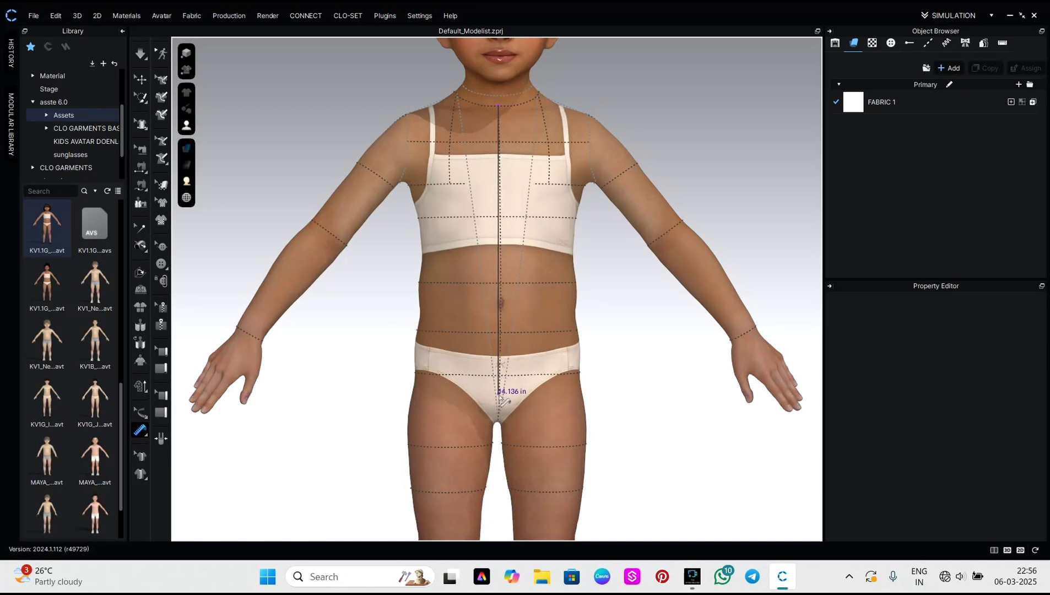
click(501, 358)
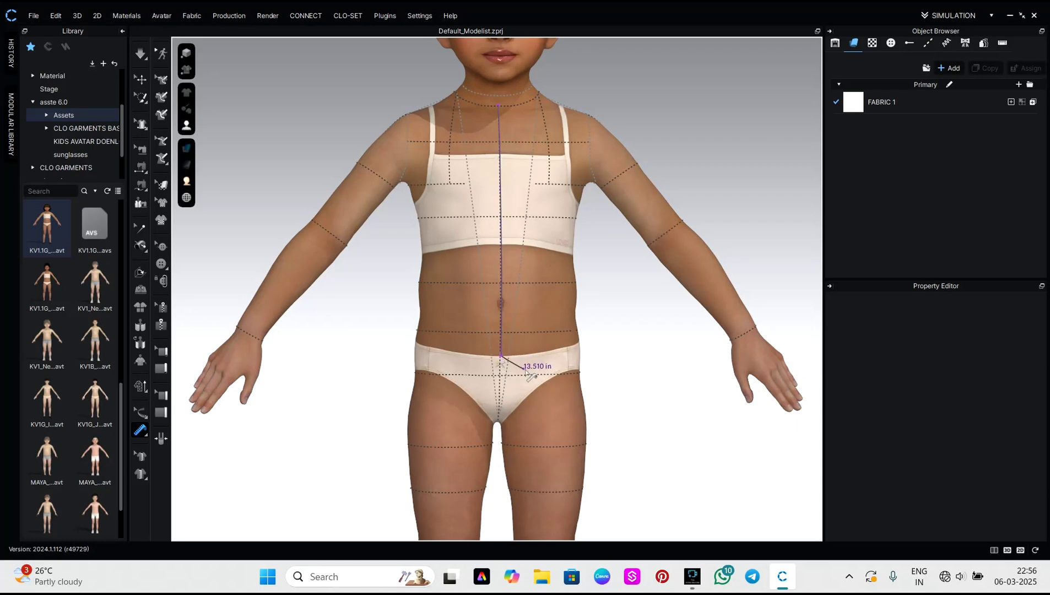
click(499, 356)
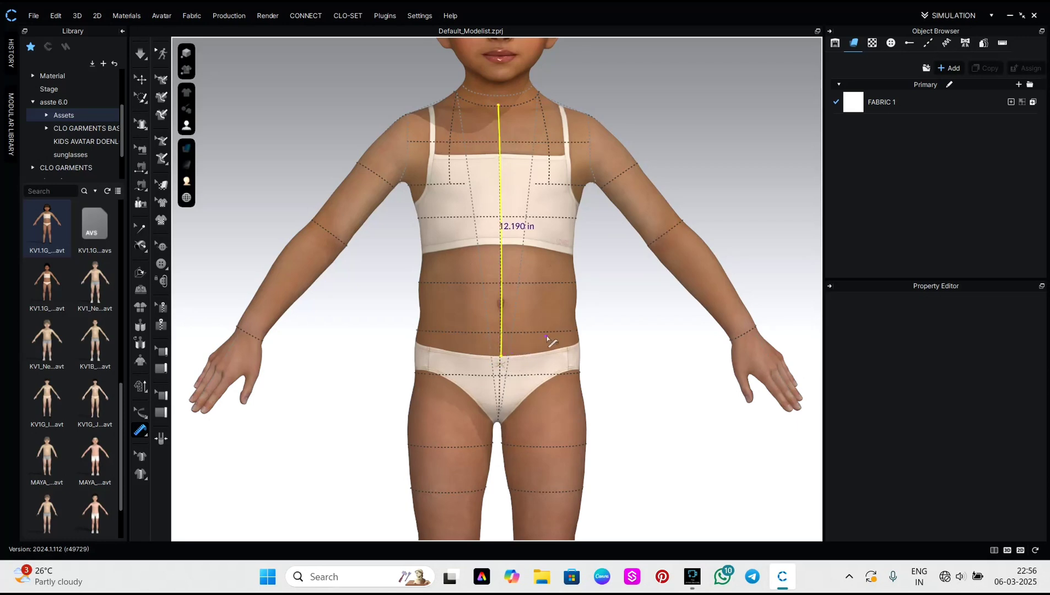
right_drag(585, 342, 481, 346)
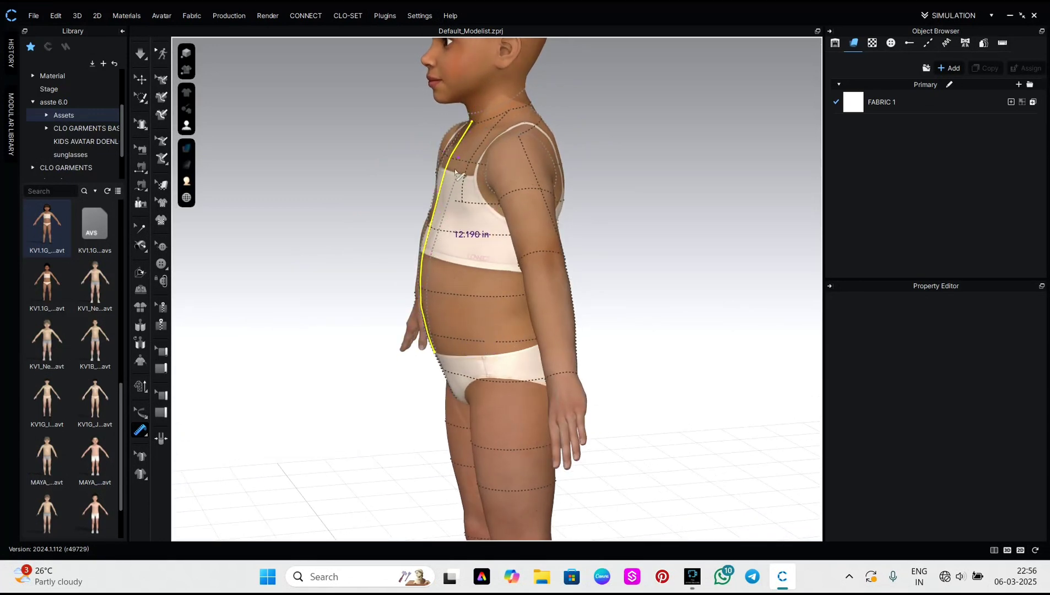
right_drag(375, 321, 511, 302)
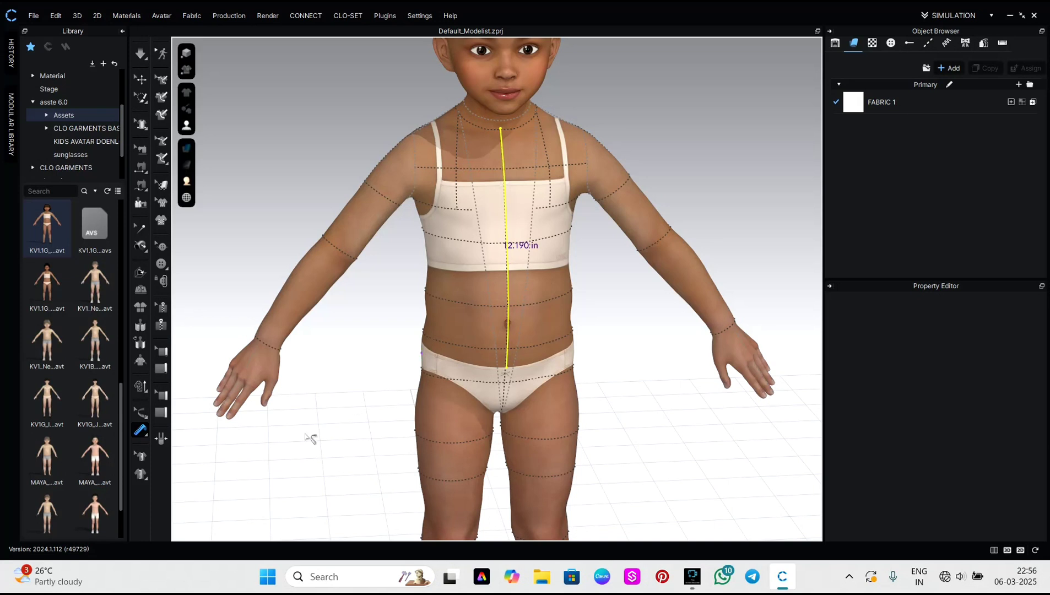
- Measure around the avatar's head at forehead level with the Basic Circumference Measure
click(145, 435)
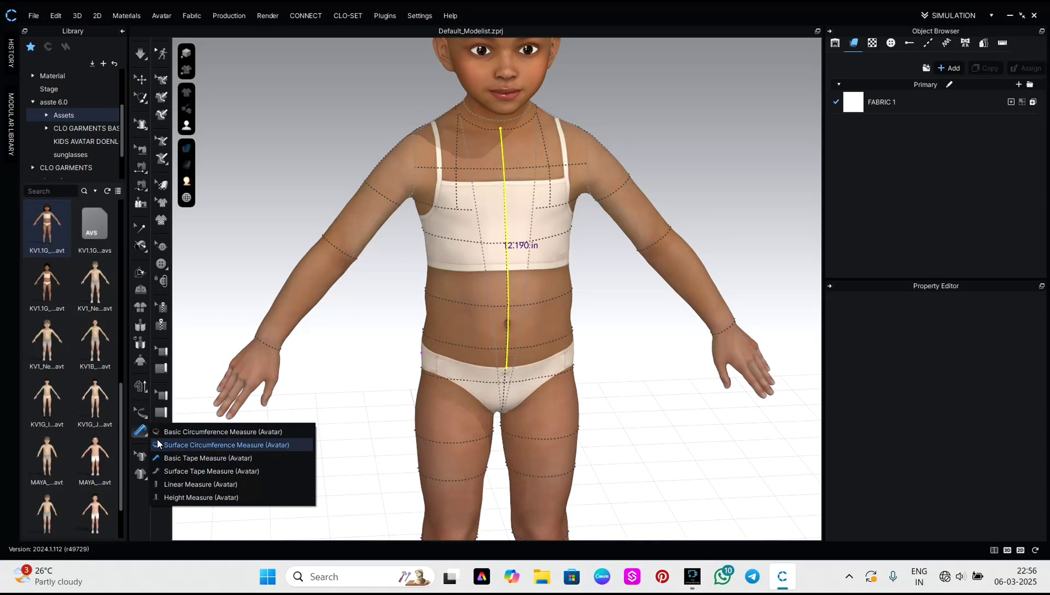
click(162, 431)
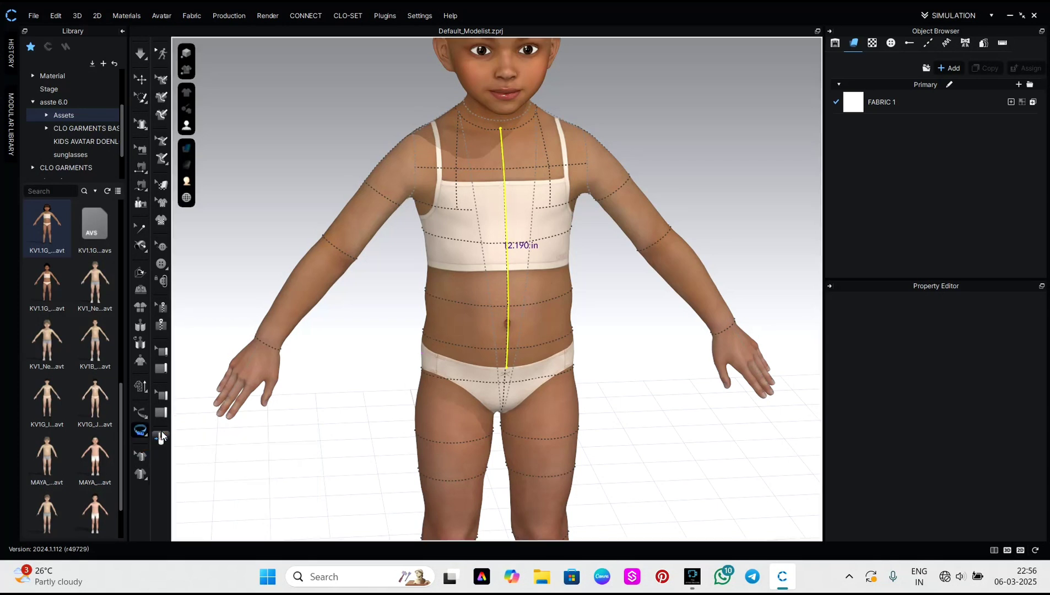
scroll(462, 248, up, 2)
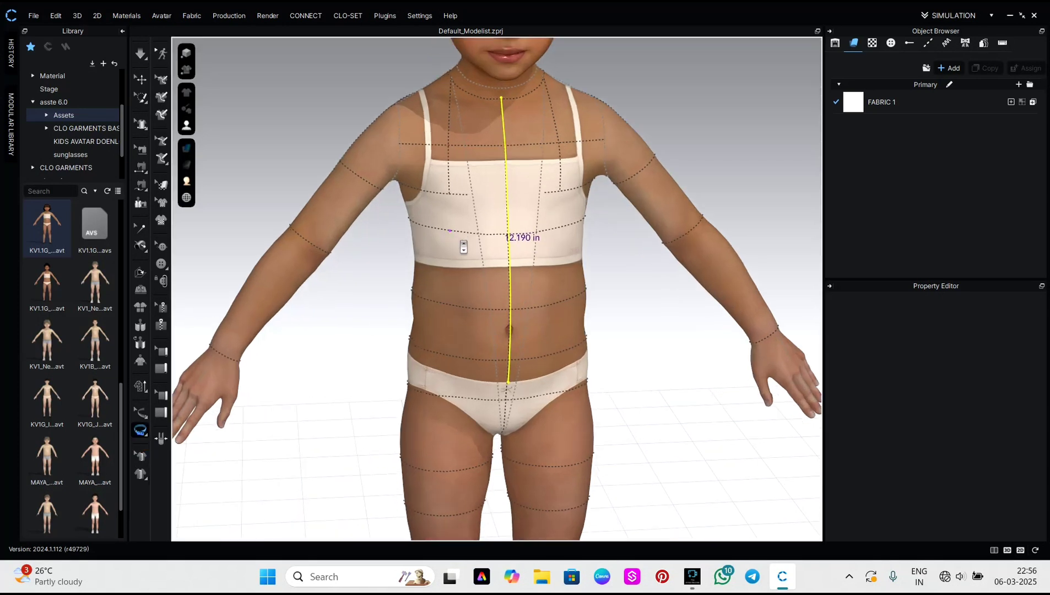
click(145, 435)
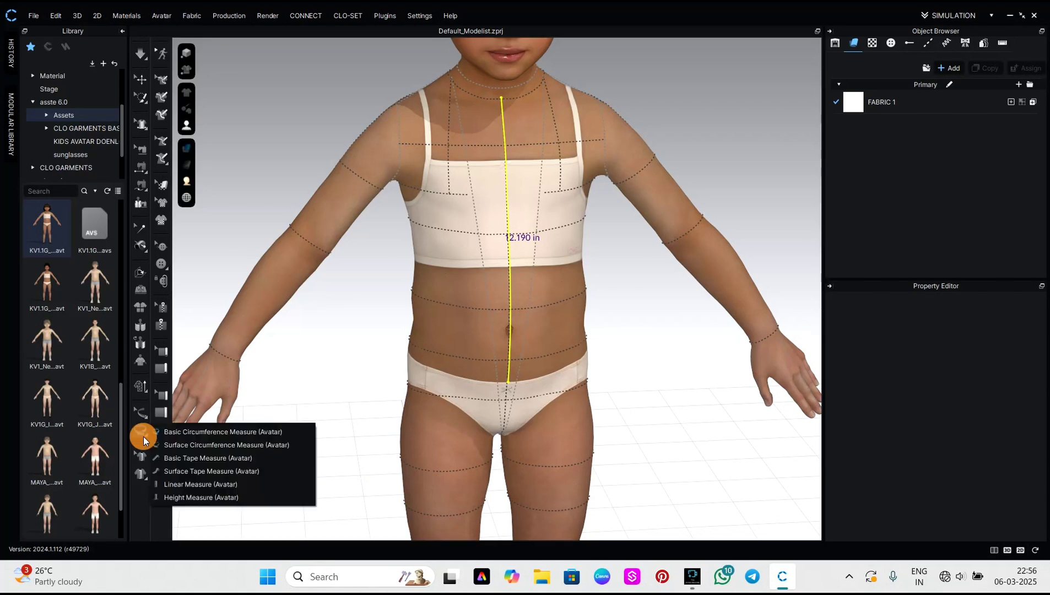
click(199, 434)
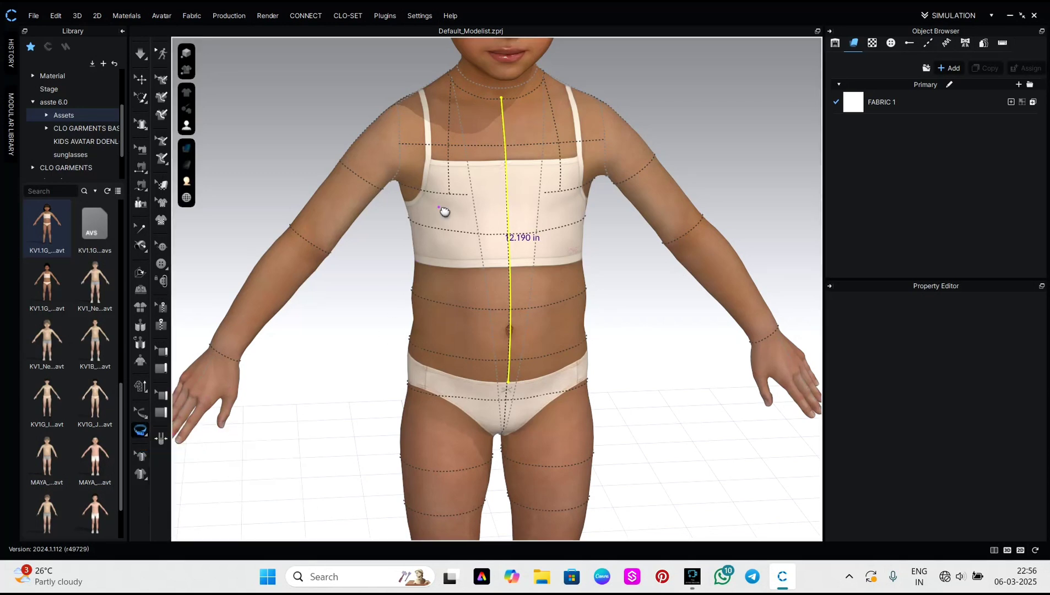
middle_drag(442, 211, 375, 515)
right_drag(420, 343, 455, 328)
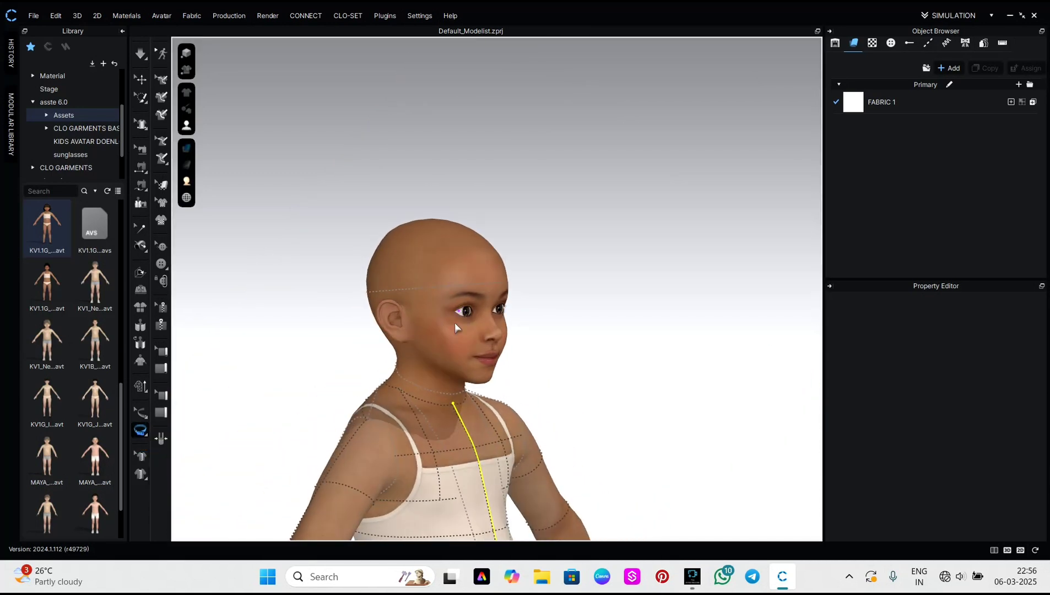
click(422, 283)
right_drag(492, 280, 431, 293)
click(432, 297)
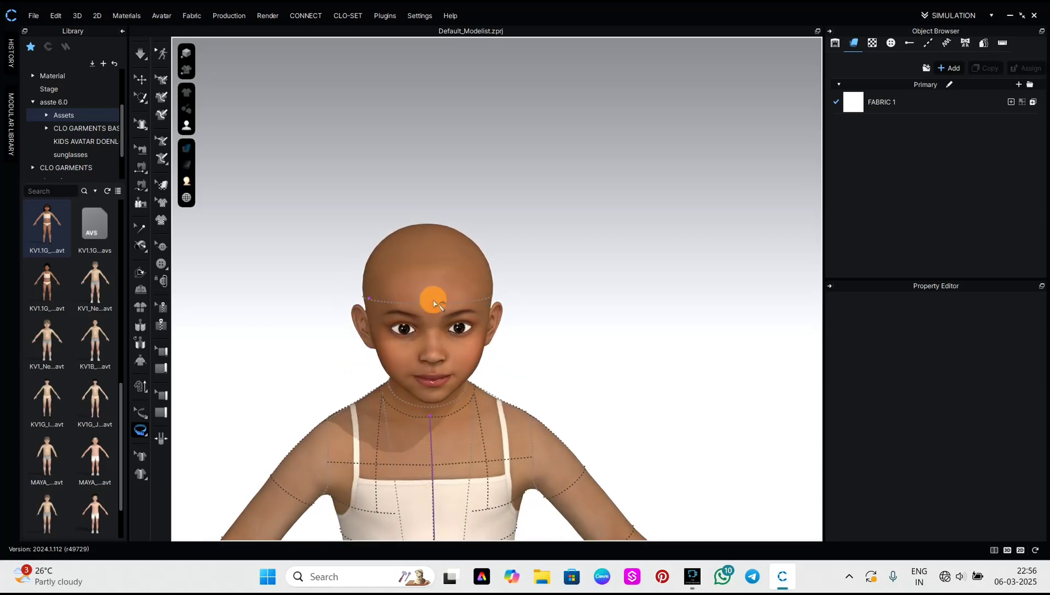
click(468, 298)
right_drag(510, 317, 547, 303)
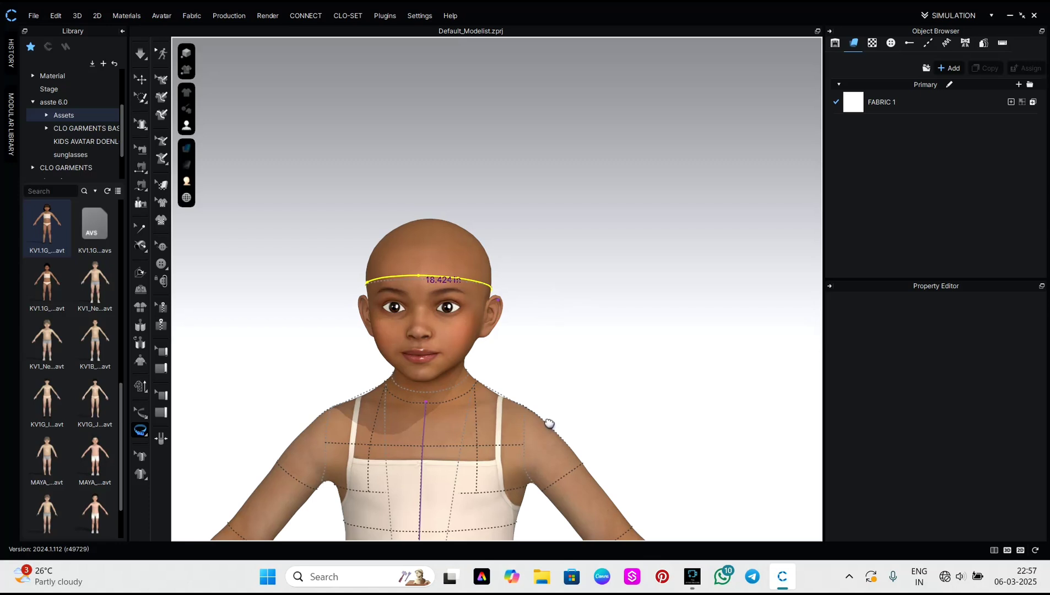
- Add a basic circumference measurement around the torso just below the hem of the top
middle_drag(548, 424, 414, 344)
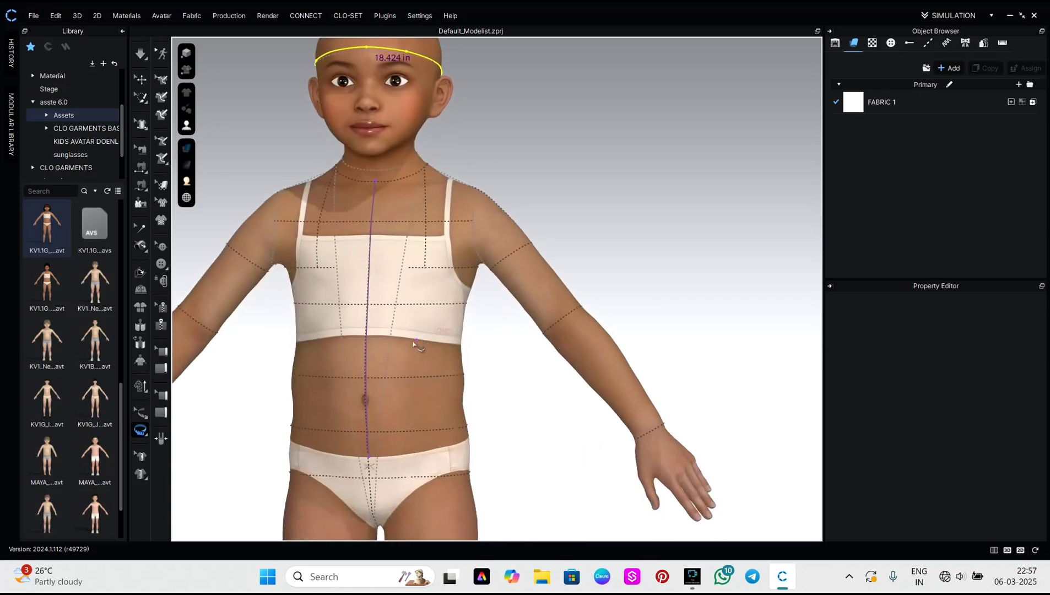
click(296, 352)
click(417, 349)
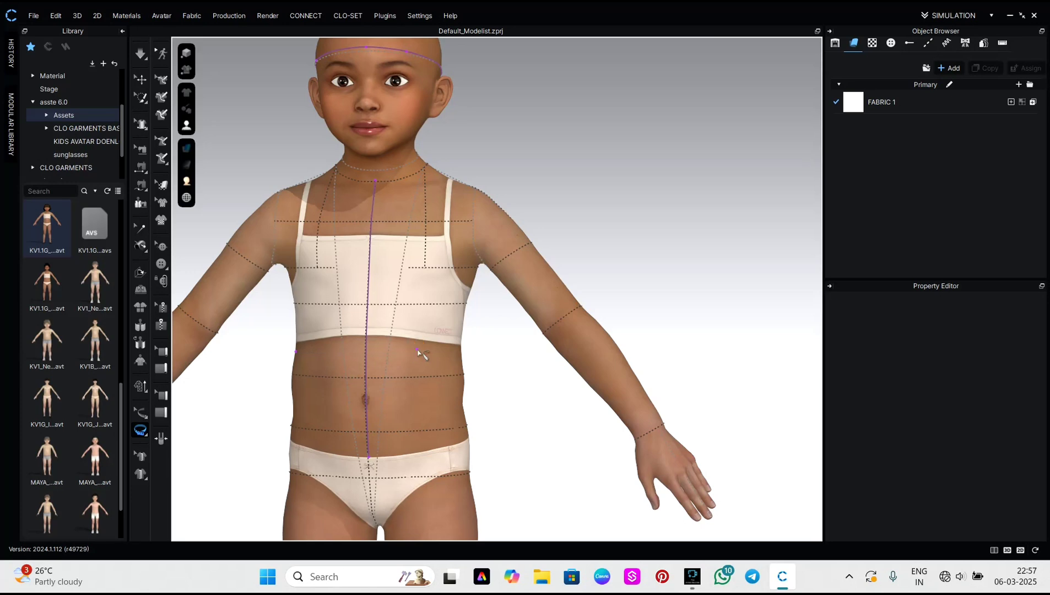
double_click(424, 349)
mouse_move(515, 410)
right_down()
mouse_move(305, 414)
mouse_move(517, 412)
right_up()
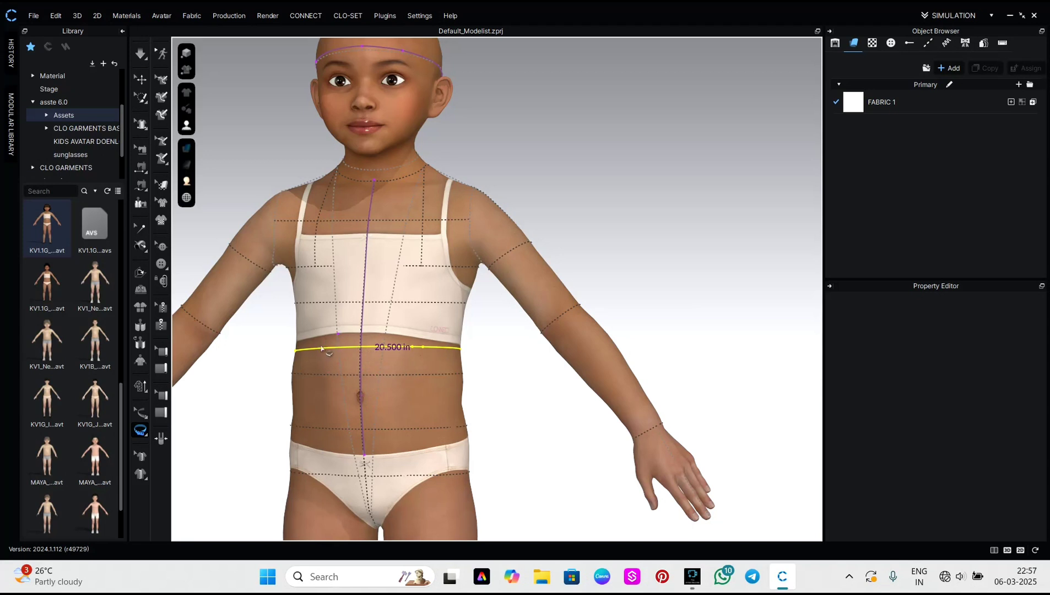
- Add a Surface Circumference Measure around the avatar's waist, along the dashed line just above the navel
click(143, 433)
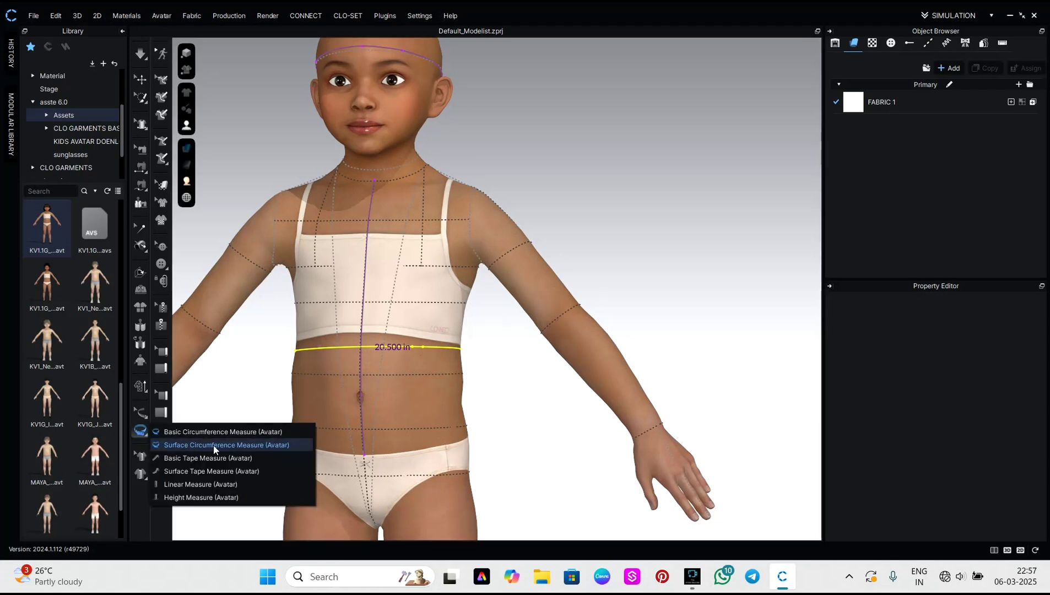
click(218, 446)
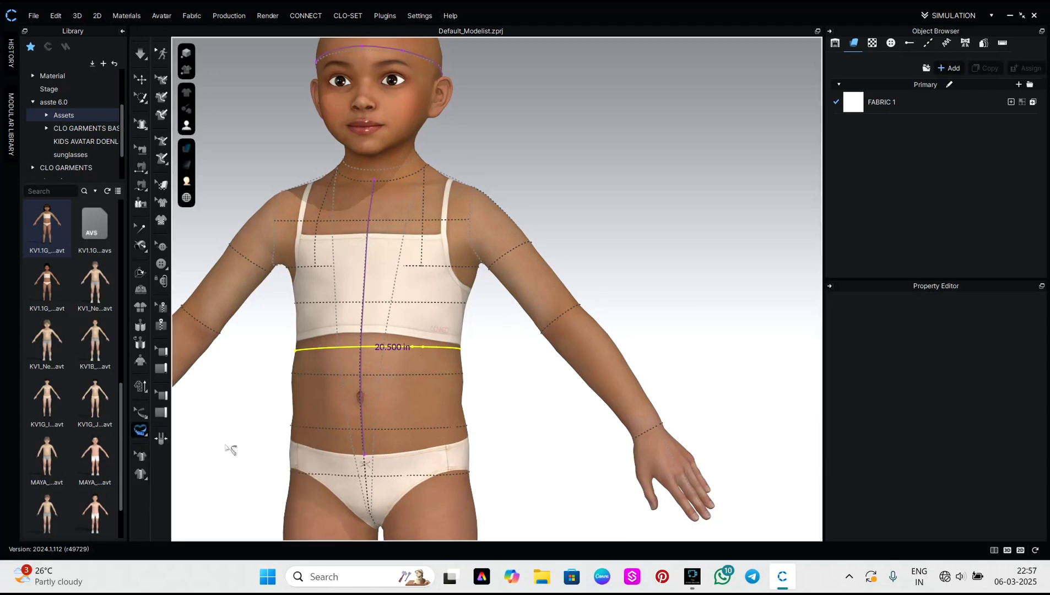
click(379, 375)
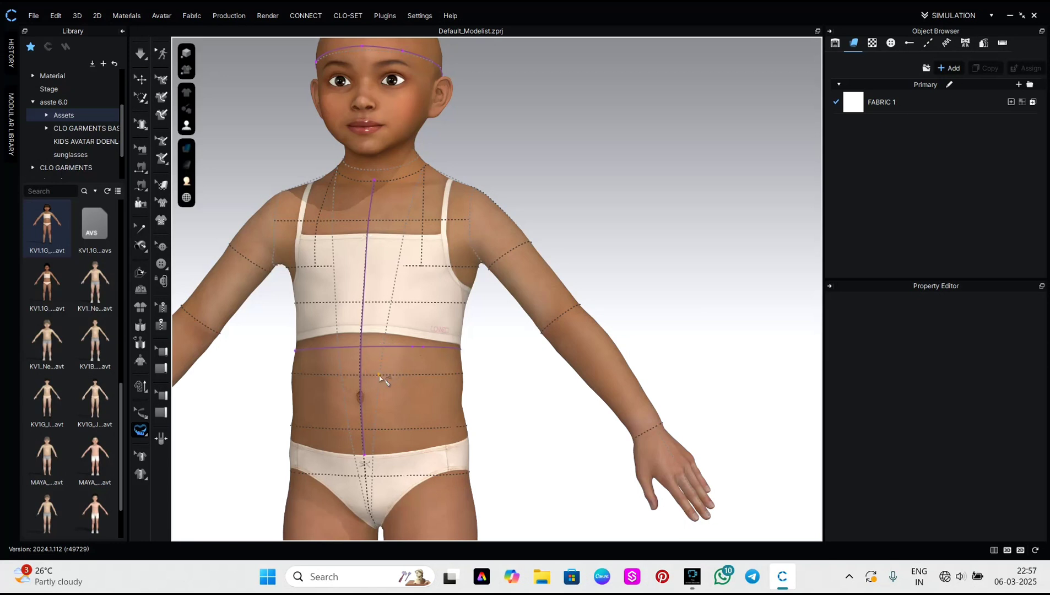
click(438, 378)
double_click(446, 379)
right_drag(476, 386, 431, 405)
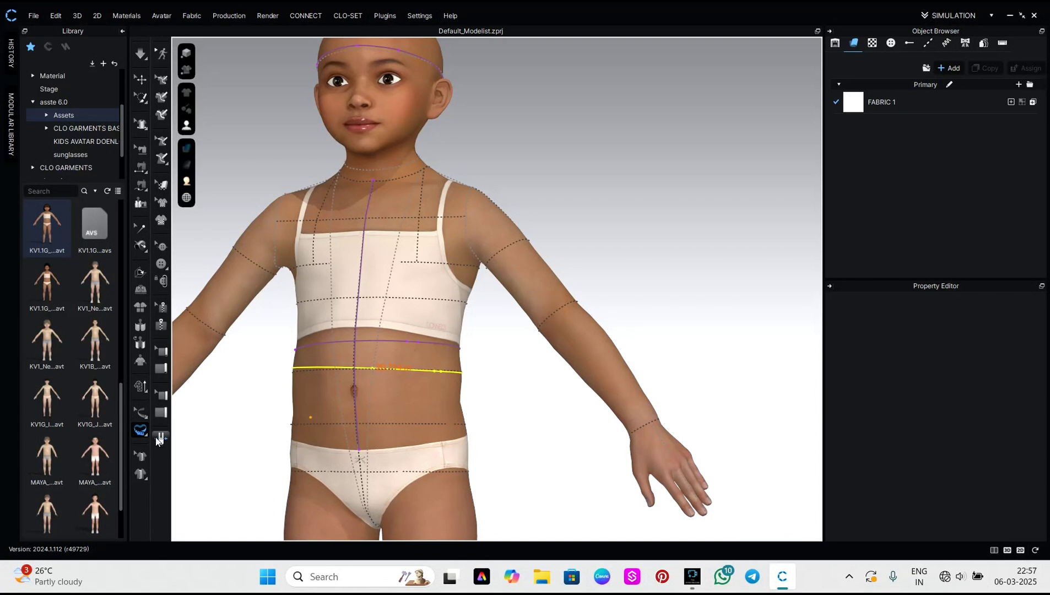
- Try to run a Surface Tape Measure from the front of the belly below the navel around to the back
click(144, 433)
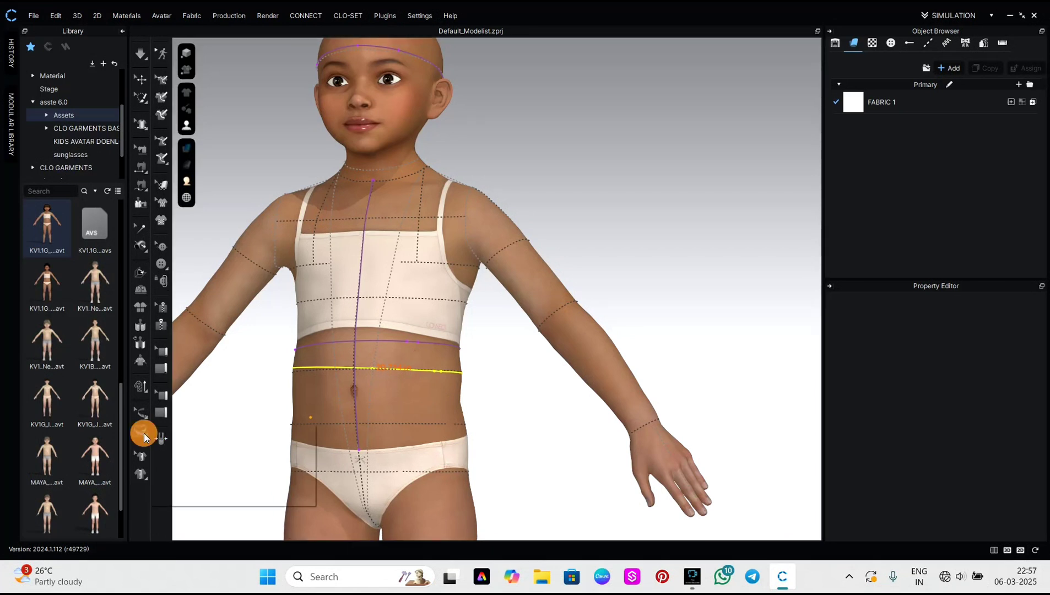
click(176, 468)
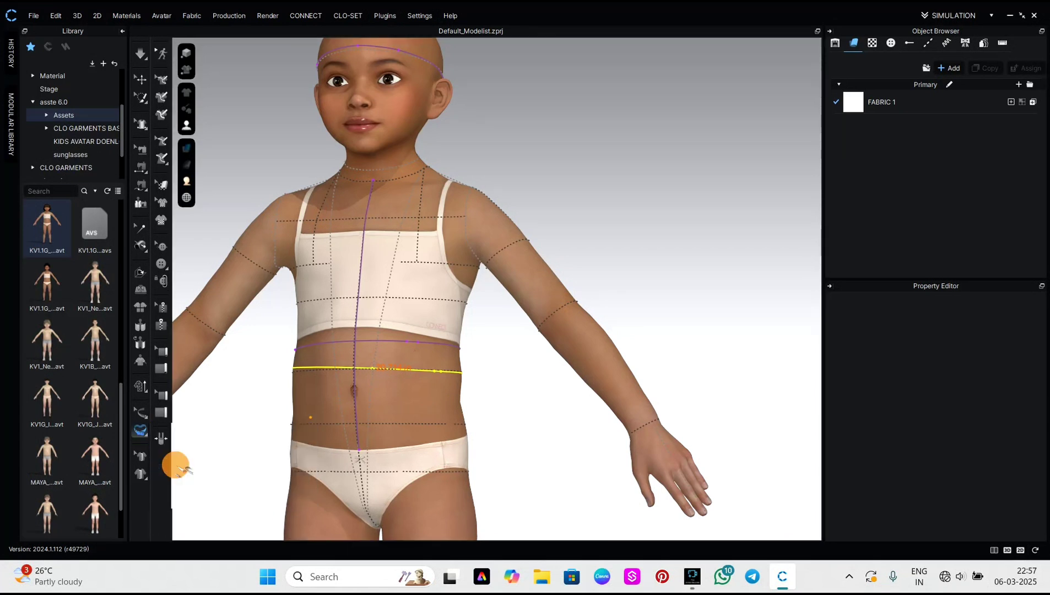
click(321, 409)
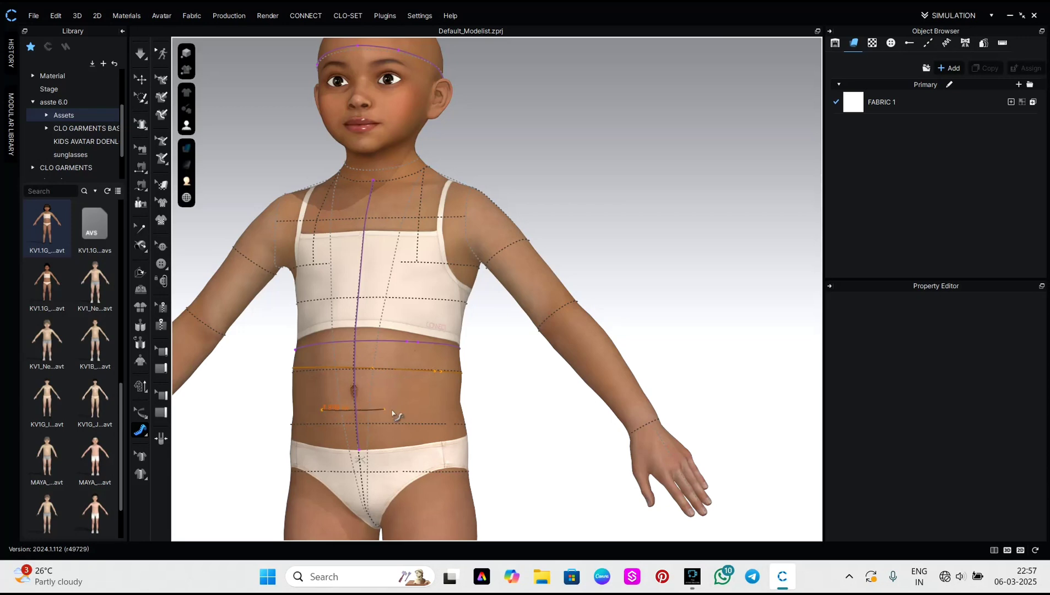
click(408, 408)
click(445, 407)
right_drag(449, 412, 238, 426)
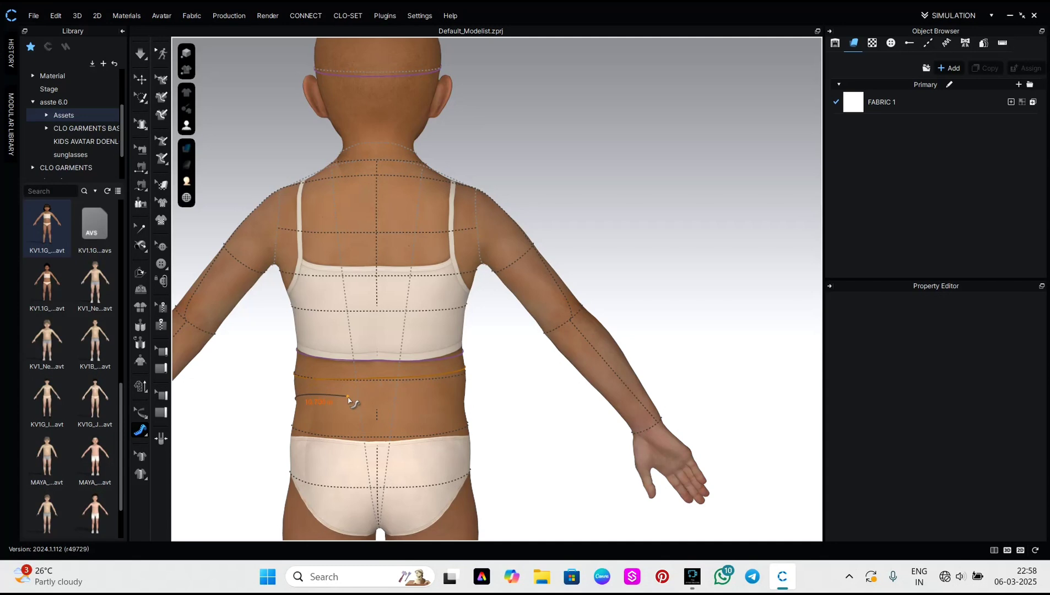
right_drag(441, 402, 190, 410)
- Select the circumference measurement just below the hem of the top with the Edit Measure (Avatar) tool
click(140, 412)
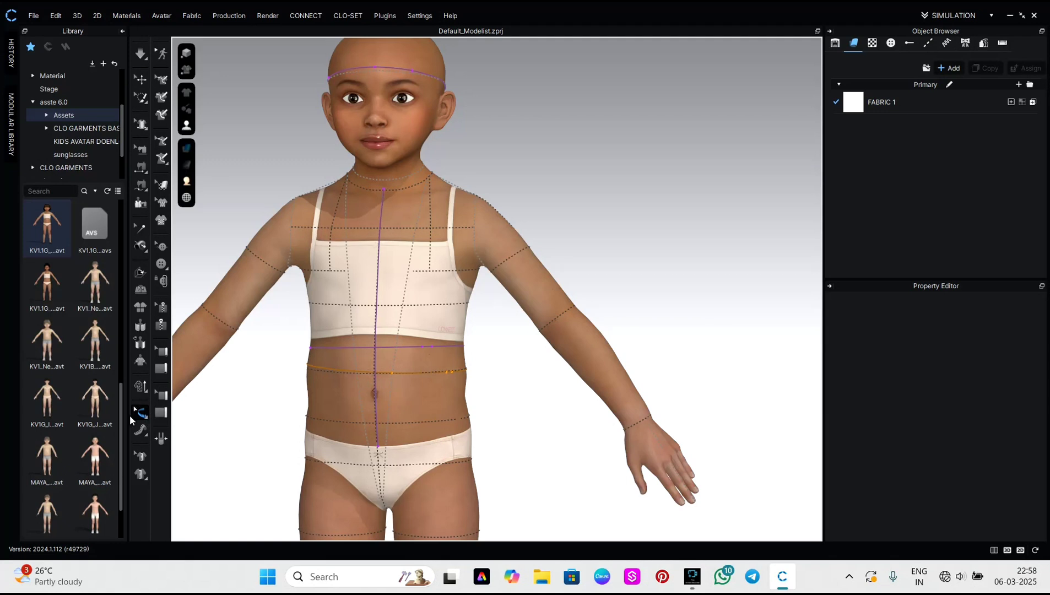
click(365, 348)
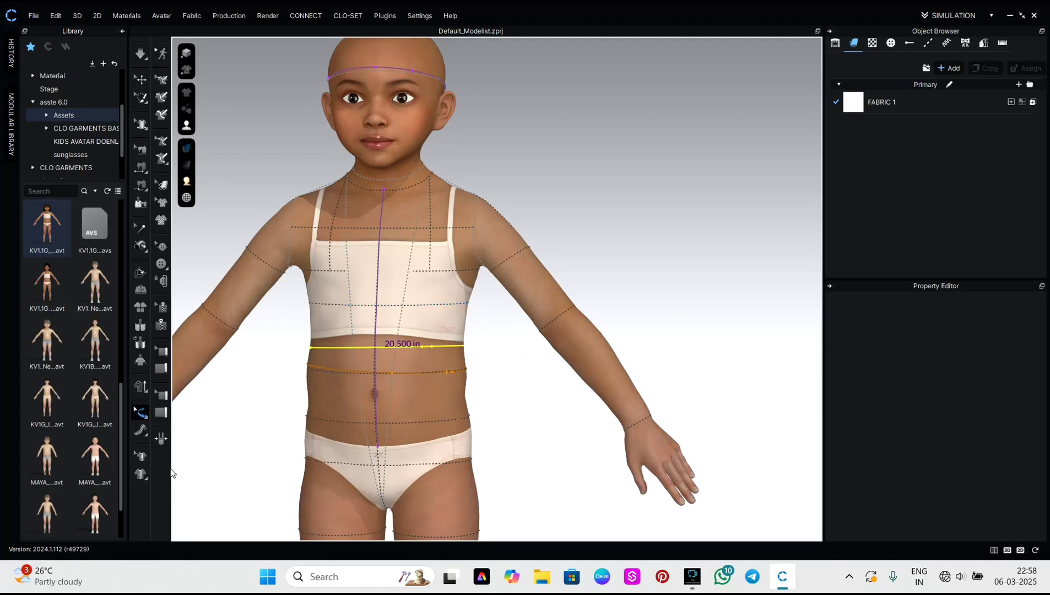
- Add a Linear Measure down the avatar's left chest from the upper edge of the top to its hem
click(144, 432)
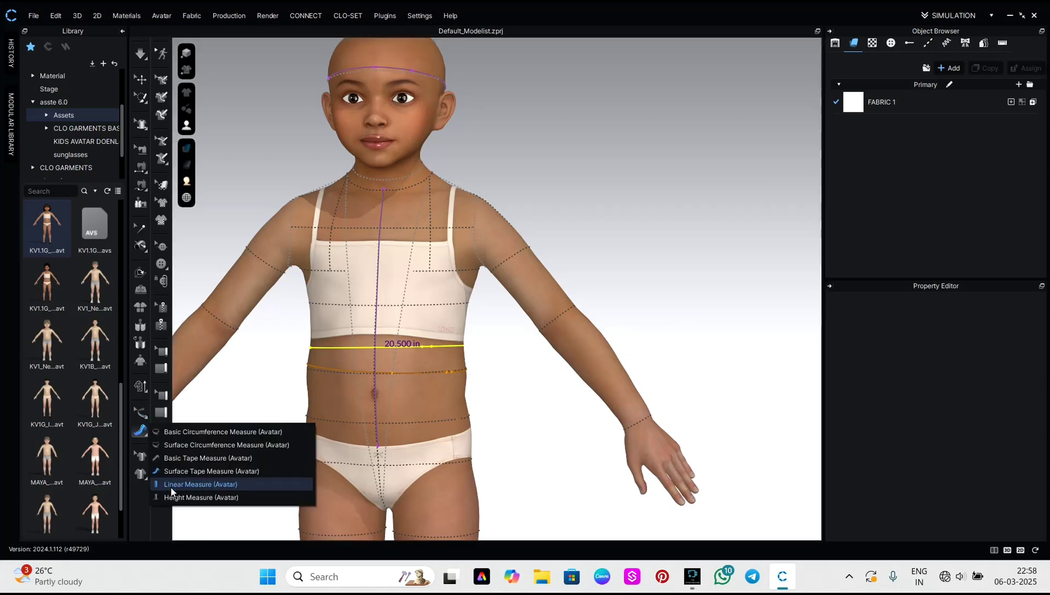
click(171, 486)
scroll(410, 283, up, 1)
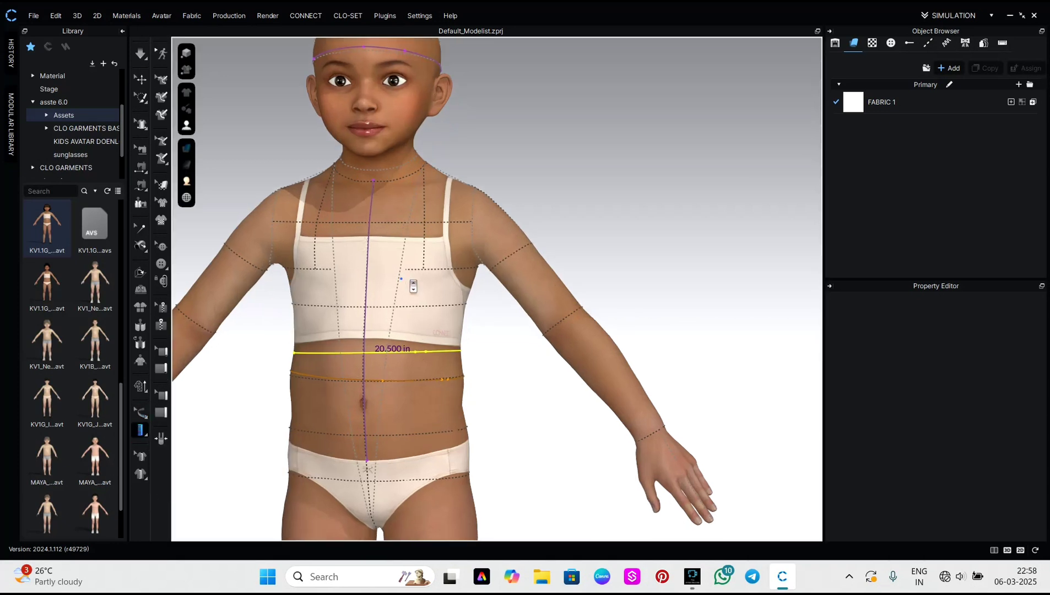
click(426, 243)
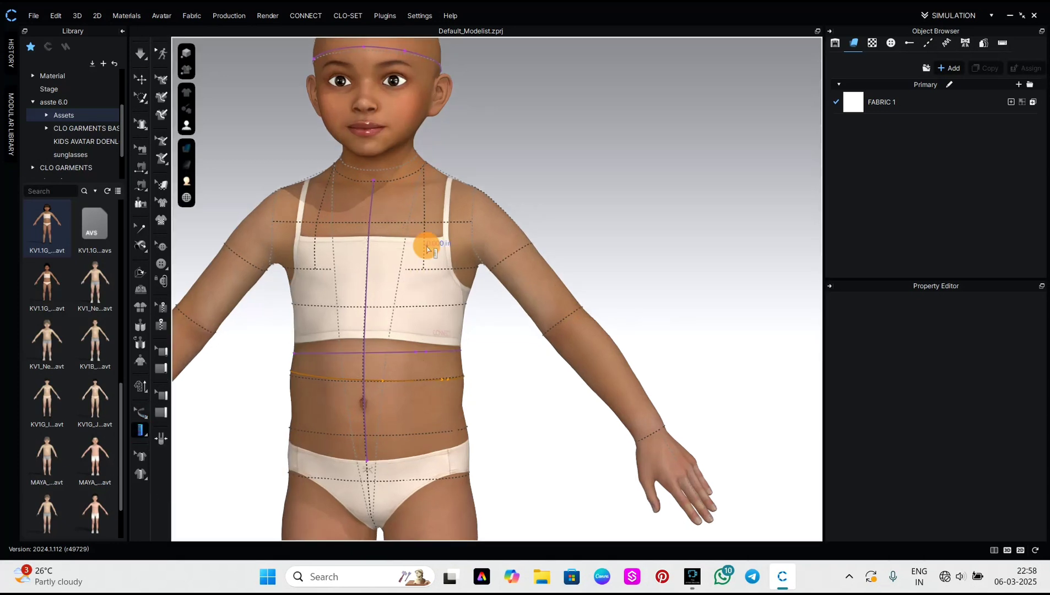
click(417, 338)
right_drag(462, 338, 392, 346)
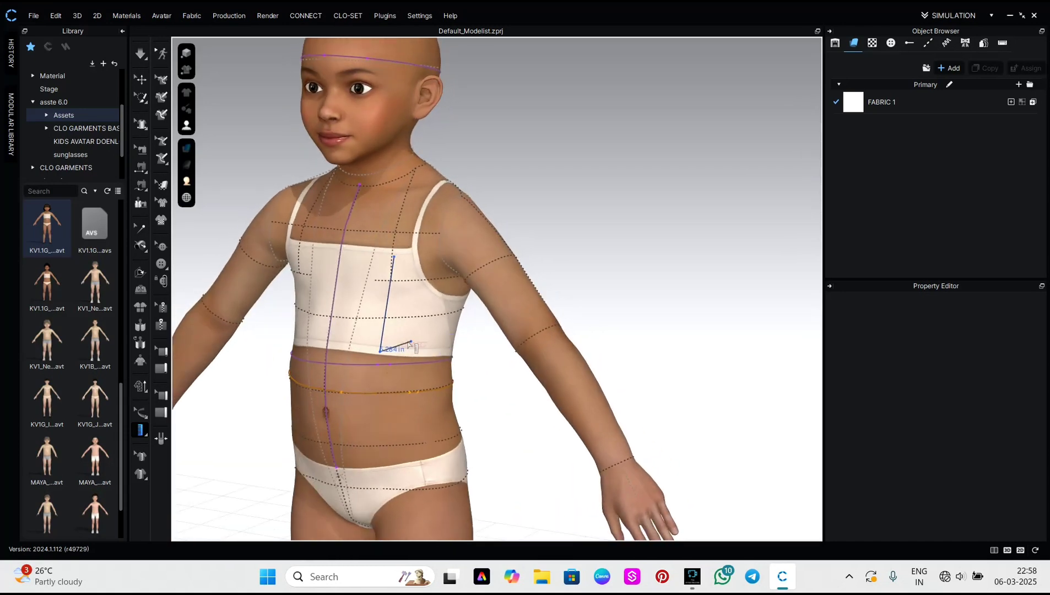
click(380, 352)
right_drag(301, 319, 448, 358)
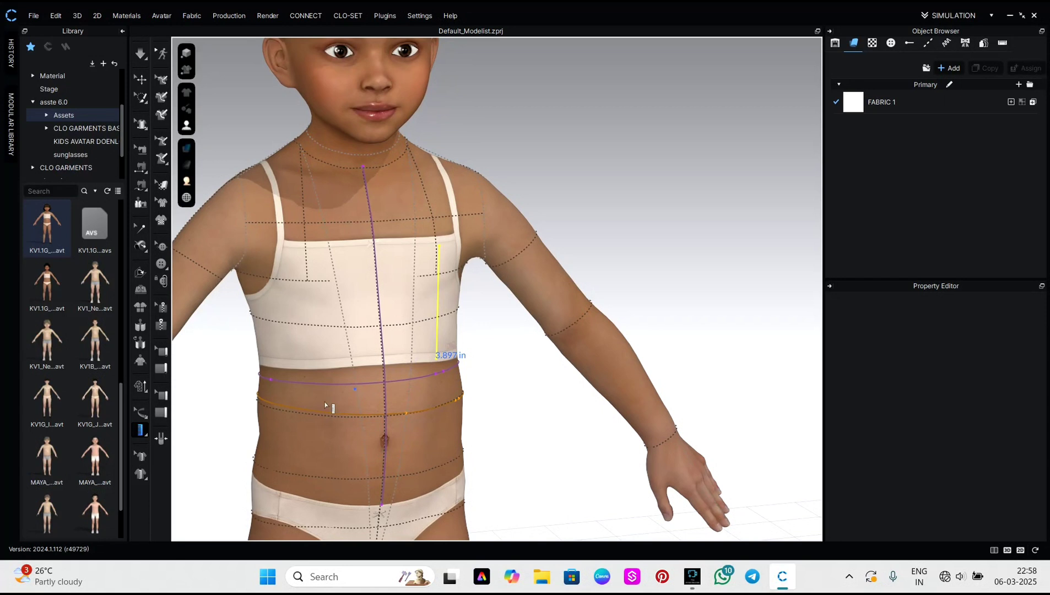
click(142, 433)
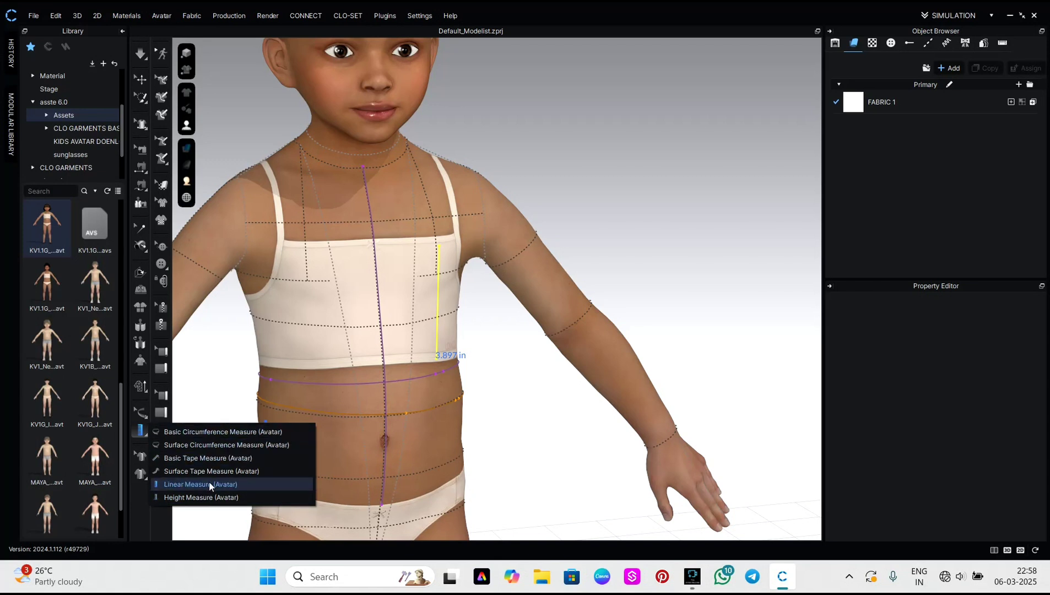
click(192, 521)
click(145, 479)
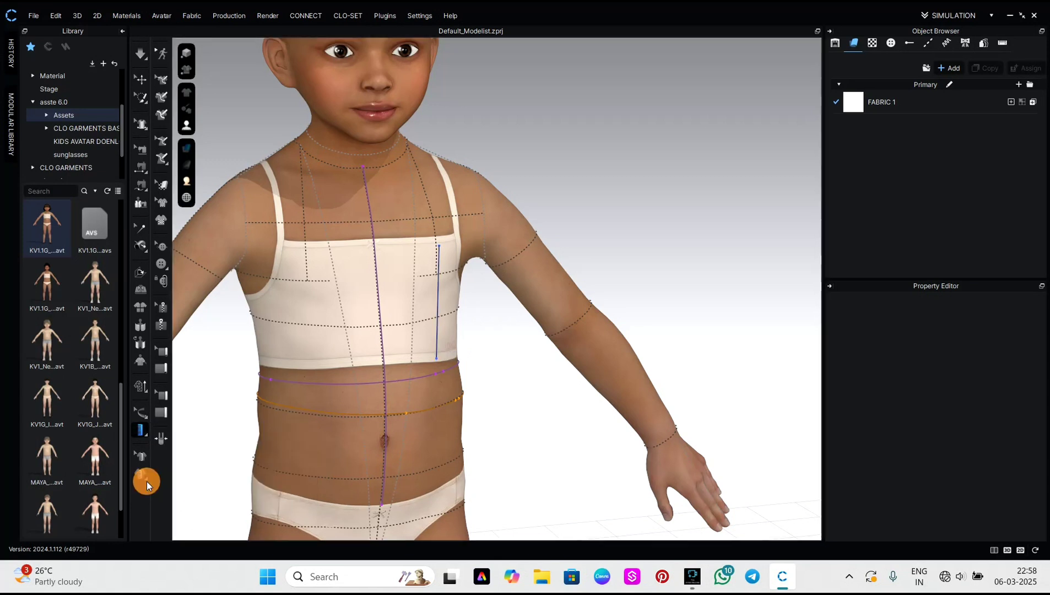
click(146, 479)
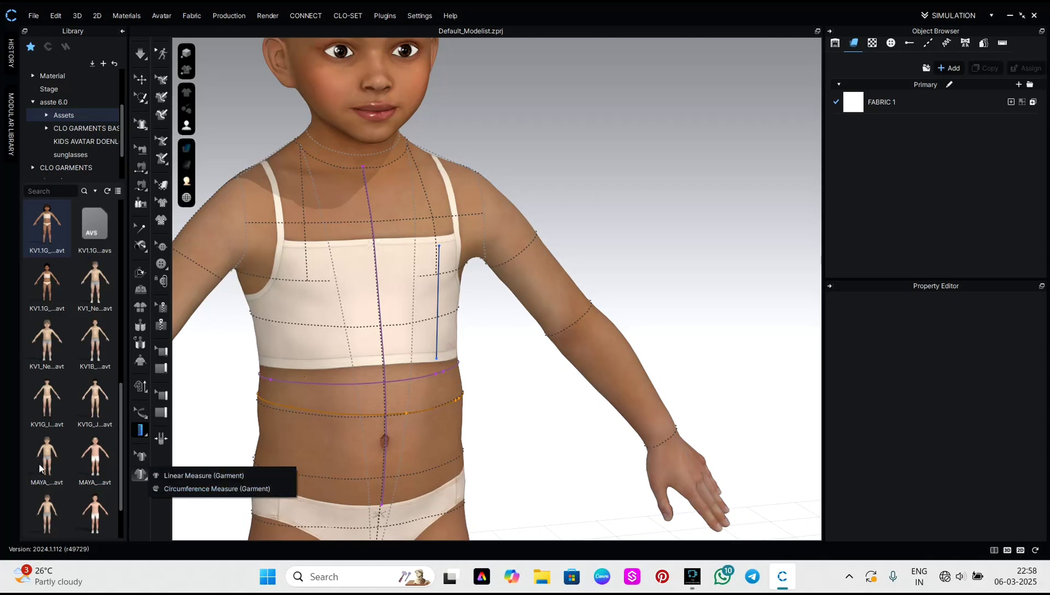
click(94, 456)
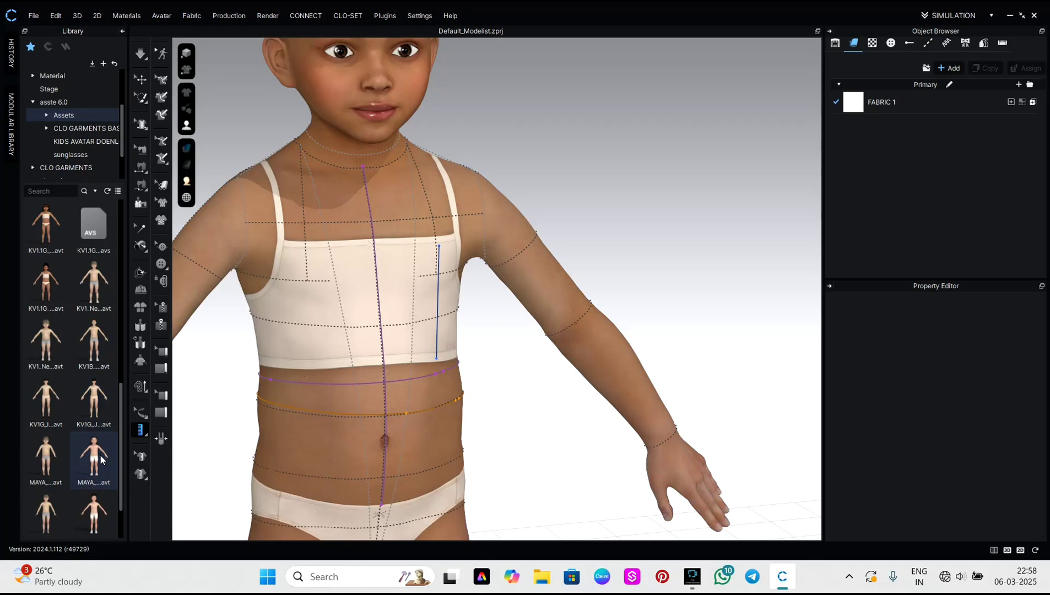
scroll(97, 273, up, 5)
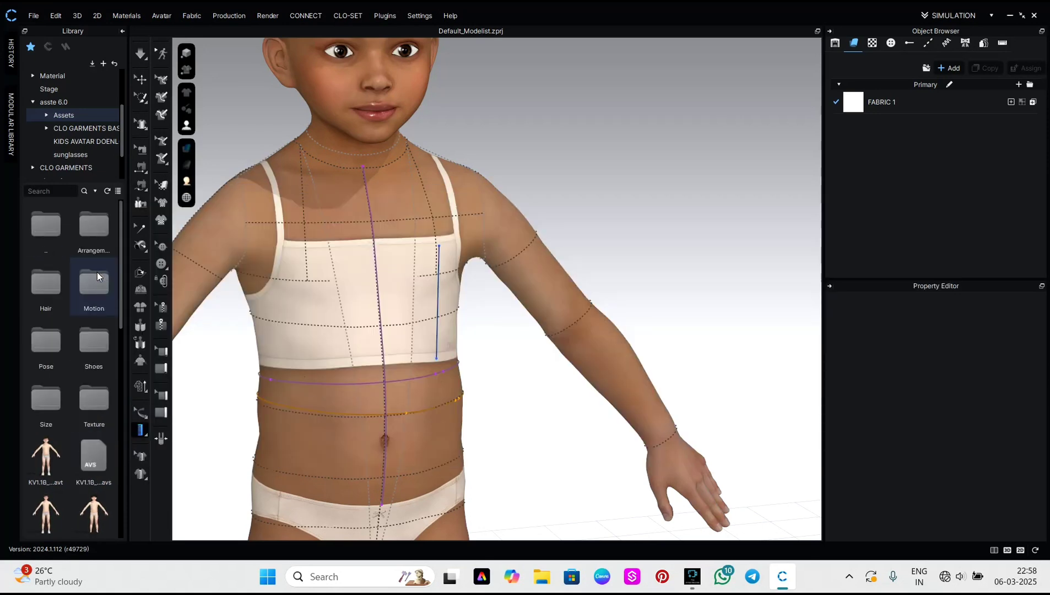
scroll(106, 440, down, 6)
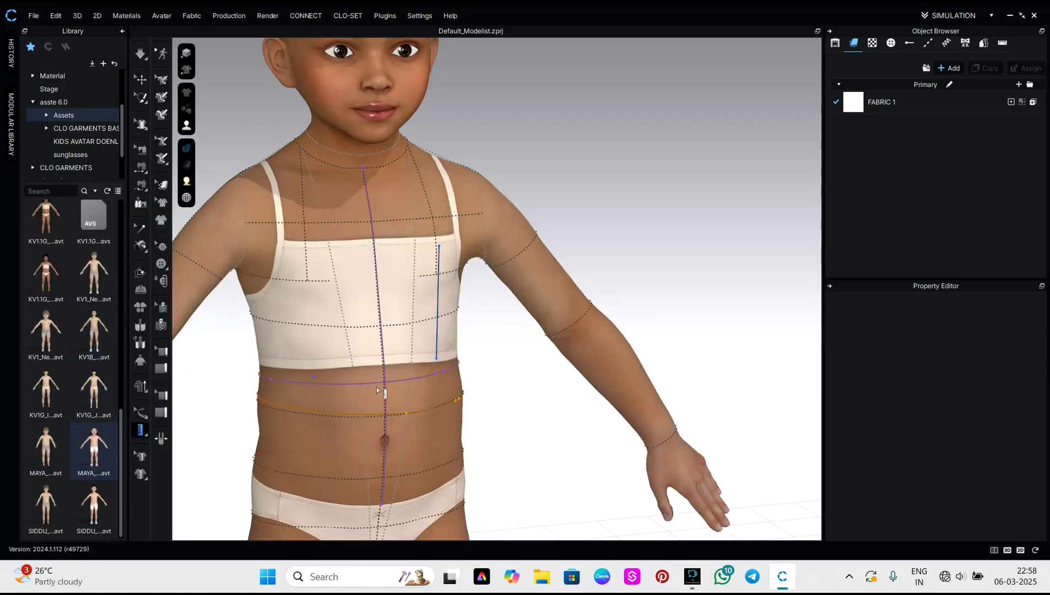
- Add a Height Measure from the floor up to the avatar's upper forehead and inspect it from the side and front
mouse_move(480, 396)
right_down()
mouse_move(349, 368)
mouse_move(174, 377)
mouse_move(494, 377)
mouse_move(468, 383)
right_up()
click(144, 435)
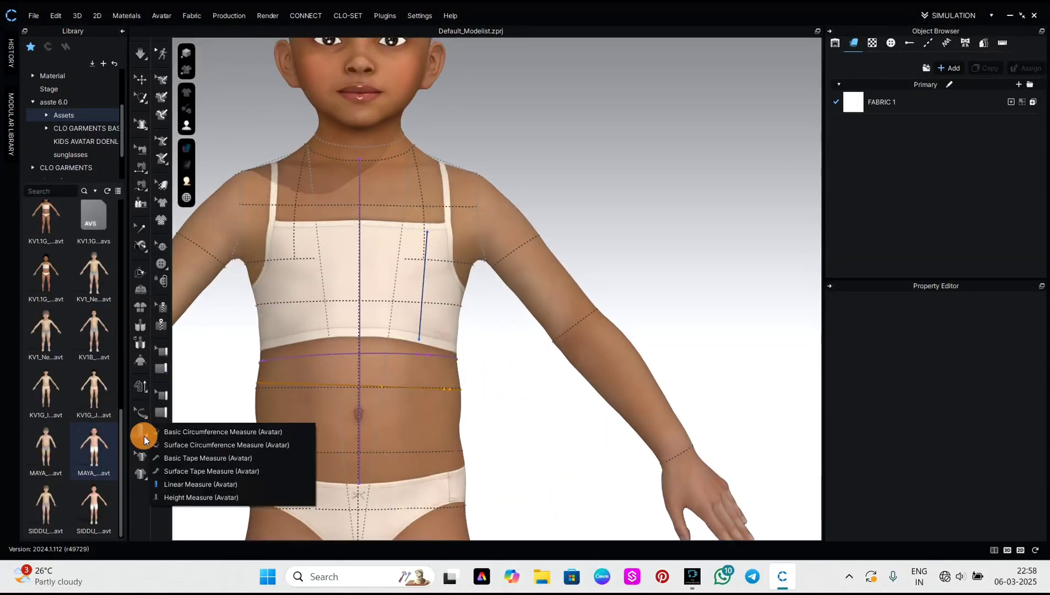
click(181, 497)
scroll(386, 411, down, 6)
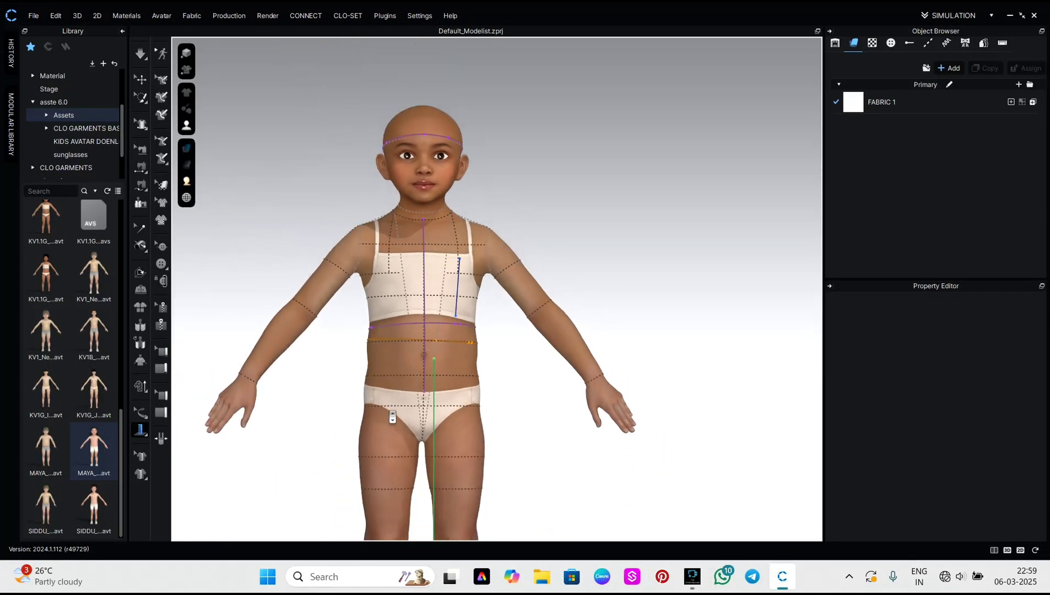
scroll(463, 403, down, 5)
mouse_move(466, 370)
right_down()
mouse_move(485, 371)
mouse_move(476, 395)
mouse_move(476, 386)
right_up()
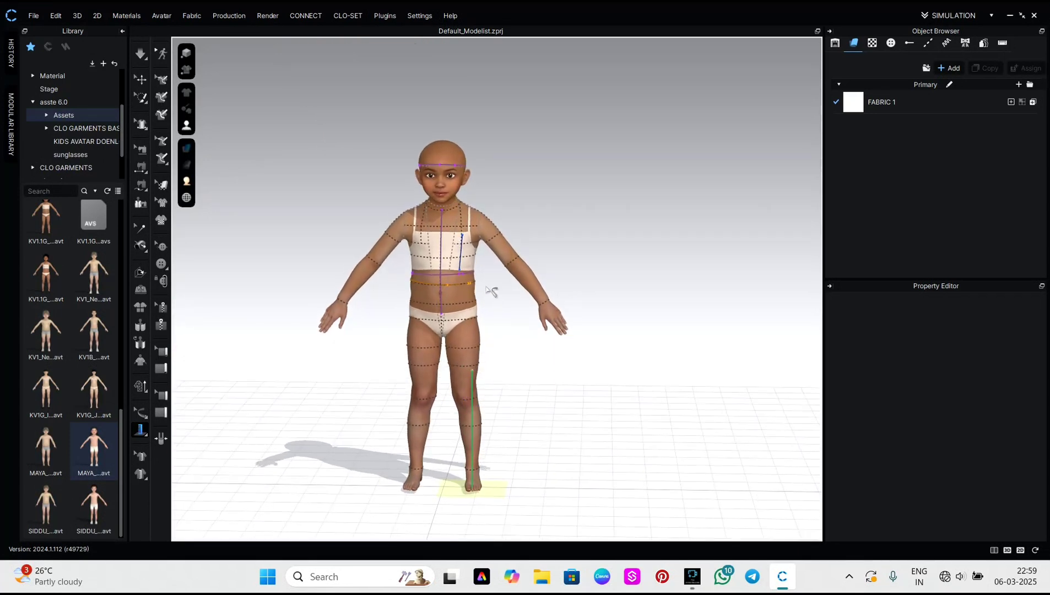
click(439, 155)
right_drag(542, 352, 604, 340)
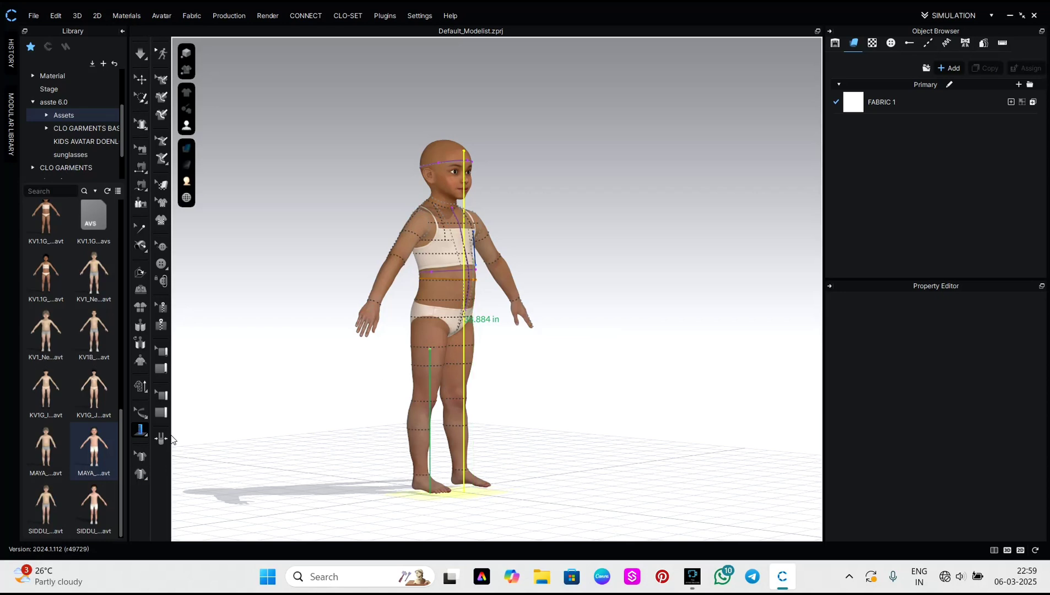
key(2)
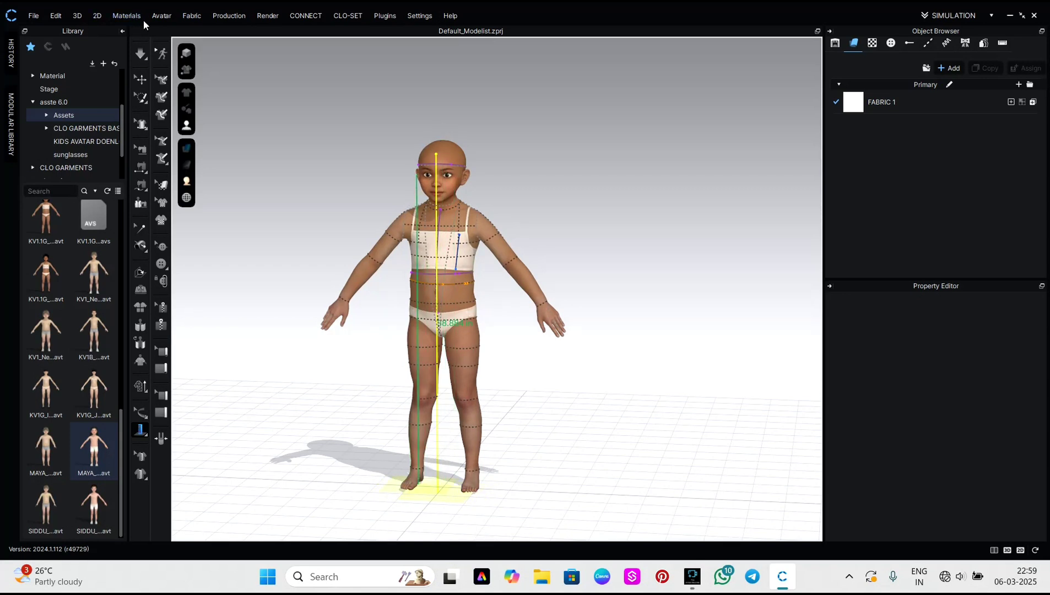
- Open the Avatar Editor beside the avatar to review its circumference, height and length values
click(157, 16)
click(203, 80)
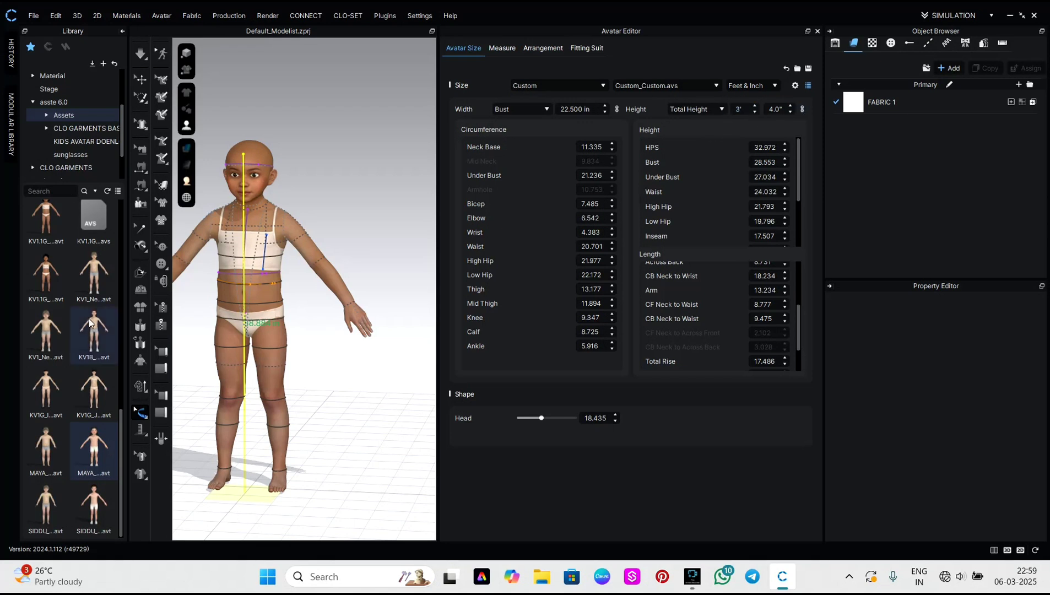
middle_drag(344, 229, 405, 188)
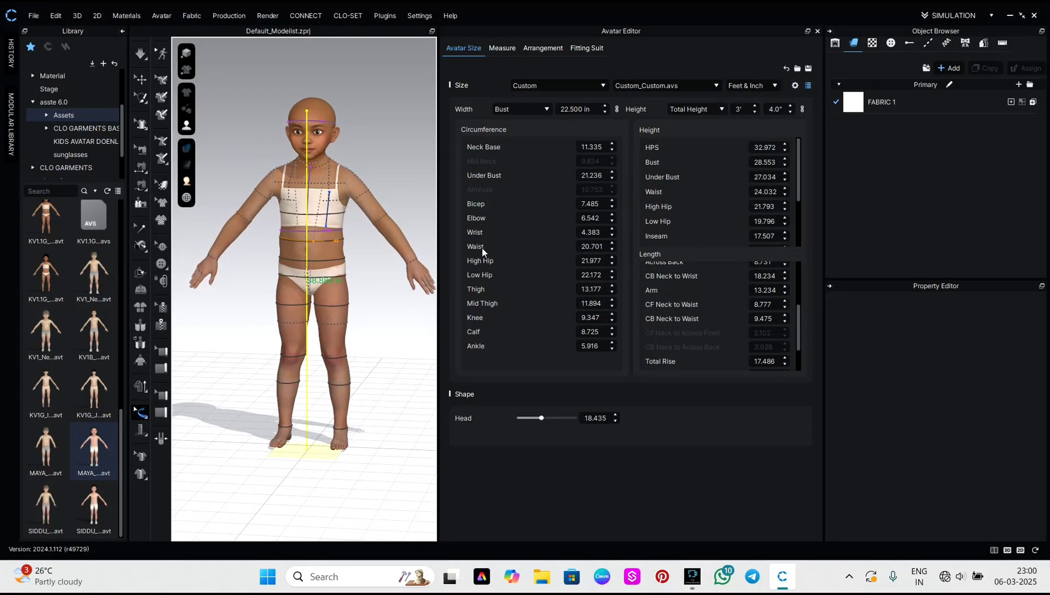
click(186, 109)
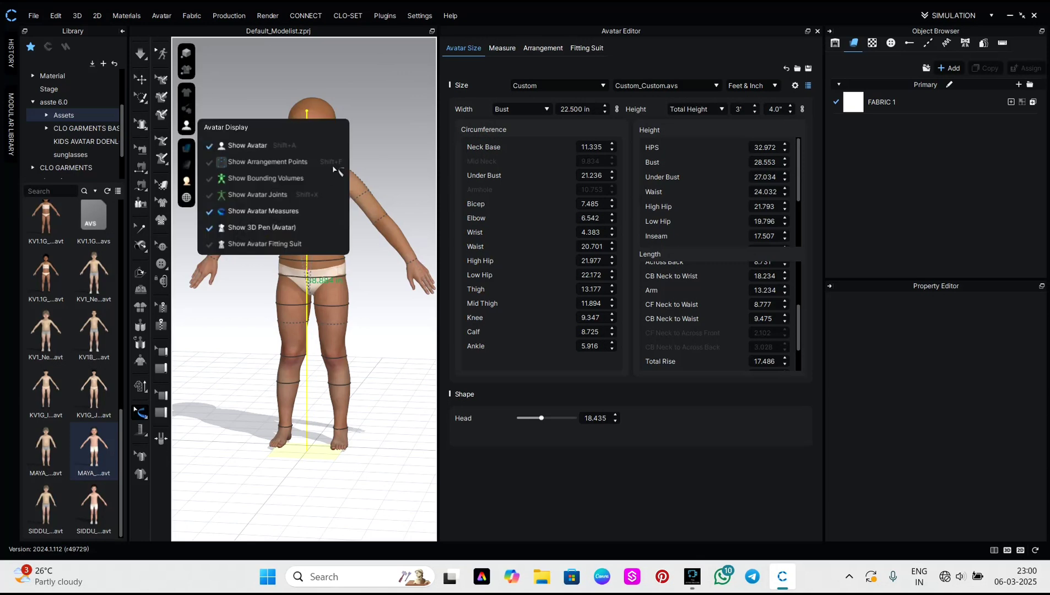
mouse_move(382, 159)
right_down()
mouse_move(378, 152)
mouse_move(439, 138)
mouse_move(506, 146)
mouse_move(391, 149)
right_up()
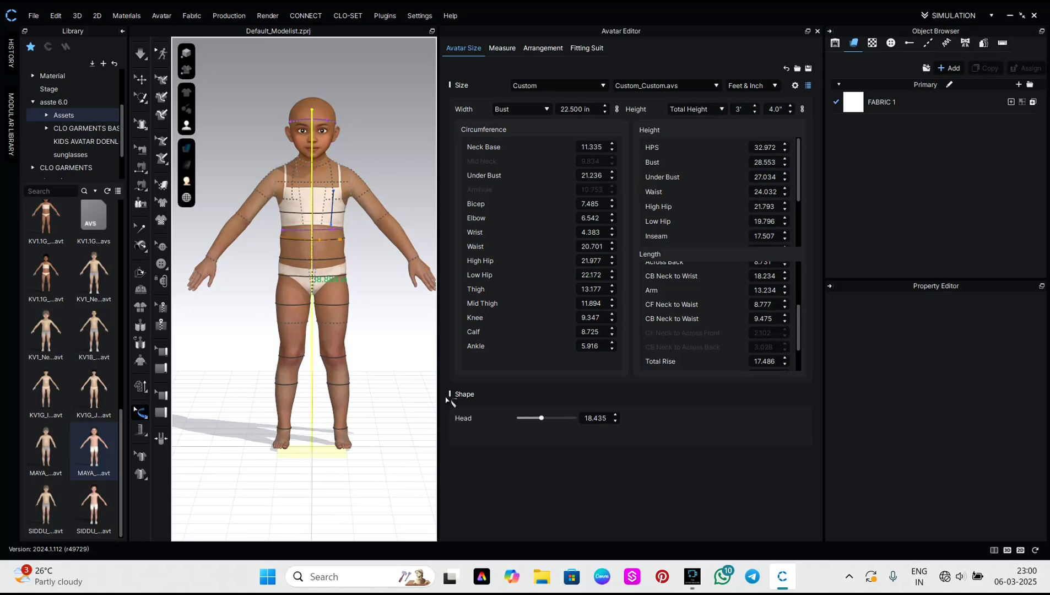
mouse_move(368, 448)
right_down()
mouse_move(215, 448)
mouse_move(375, 448)
right_up()
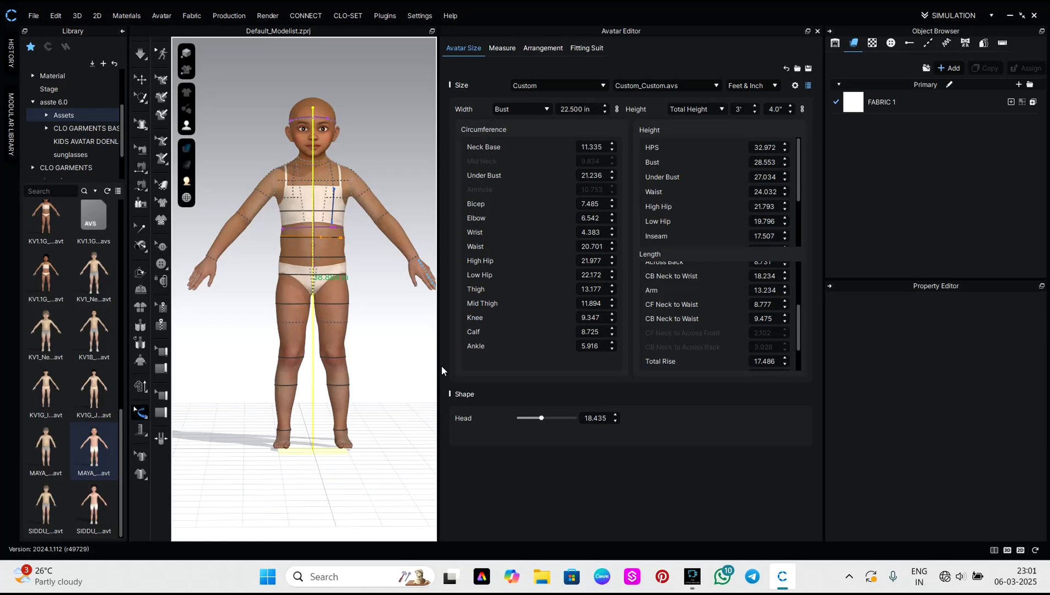
right_drag(363, 456, 392, 463)
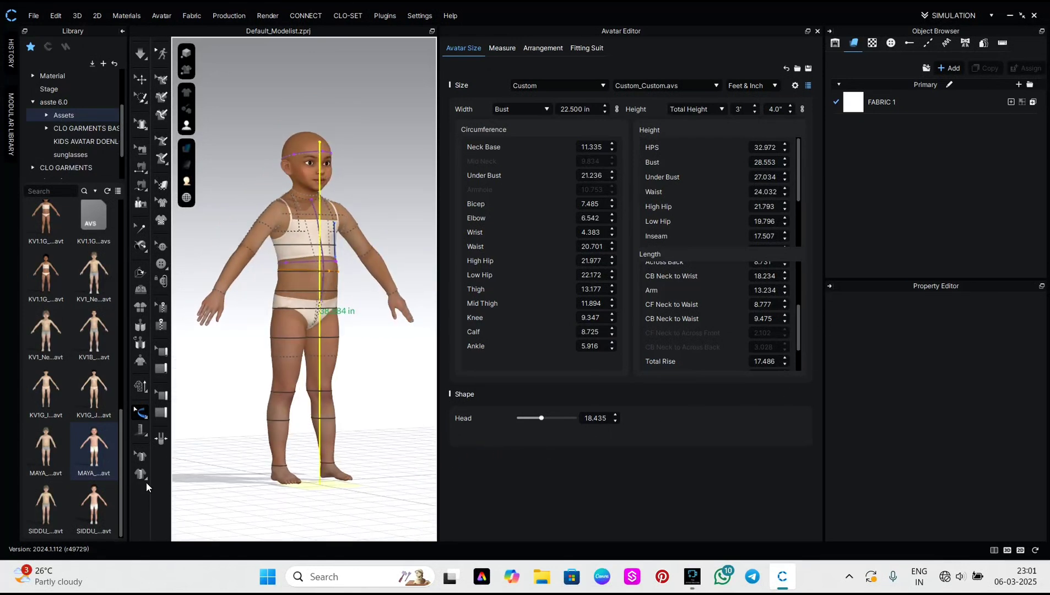
- Add a Surface Tape Measure from the right side of the avatar's neck down the front to the right calf
click(139, 428)
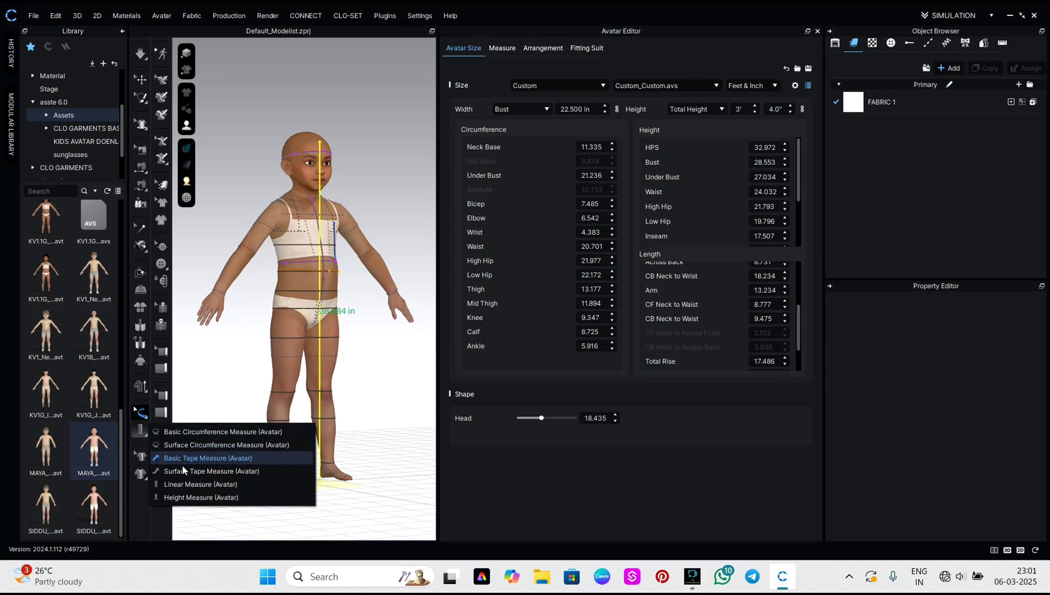
click(190, 471)
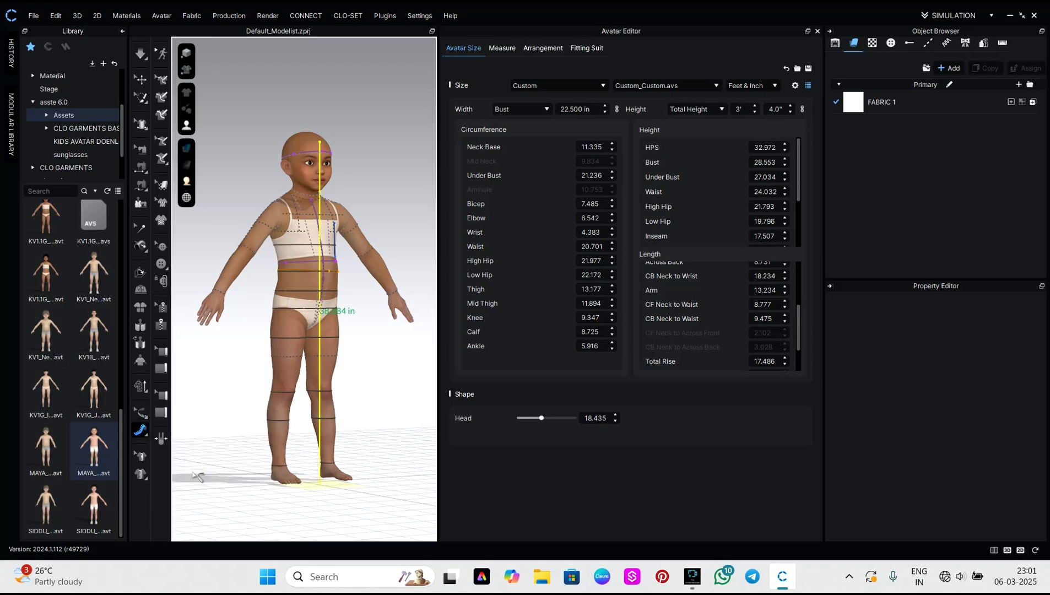
scroll(289, 273, up, 5)
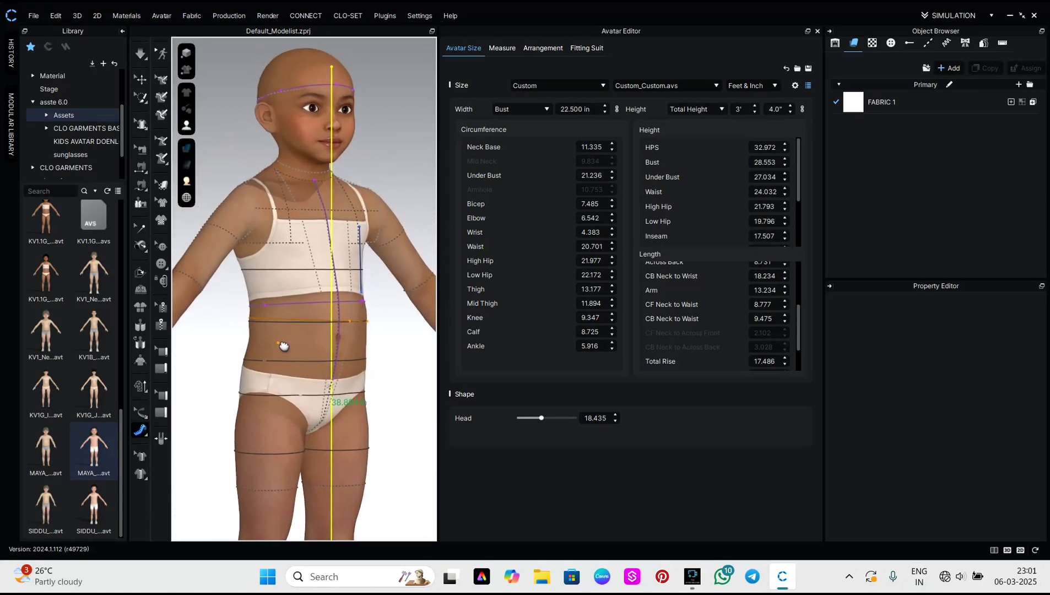
click(282, 174)
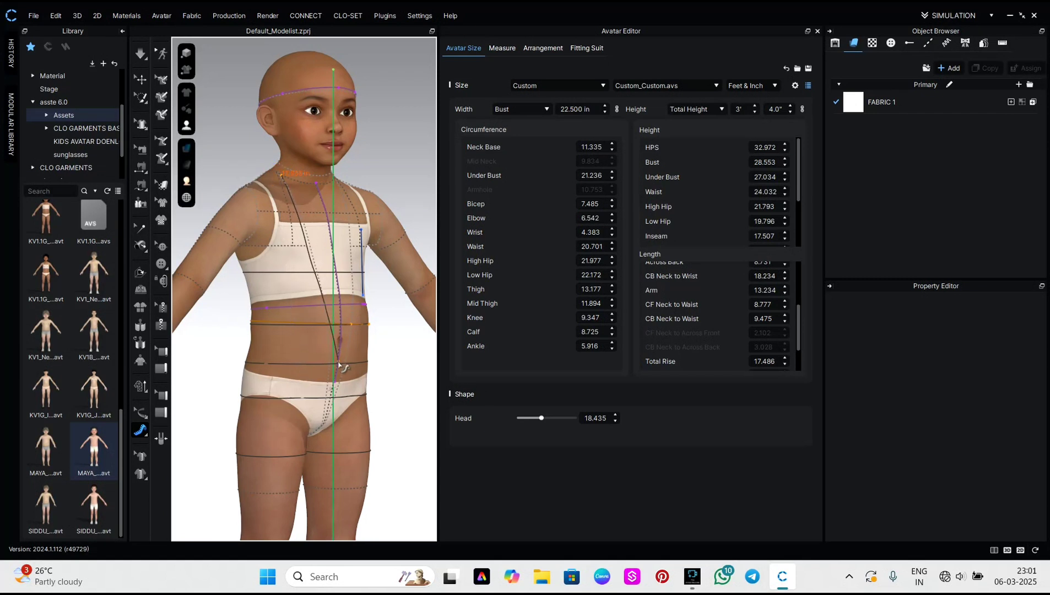
right_drag(338, 364, 290, 369)
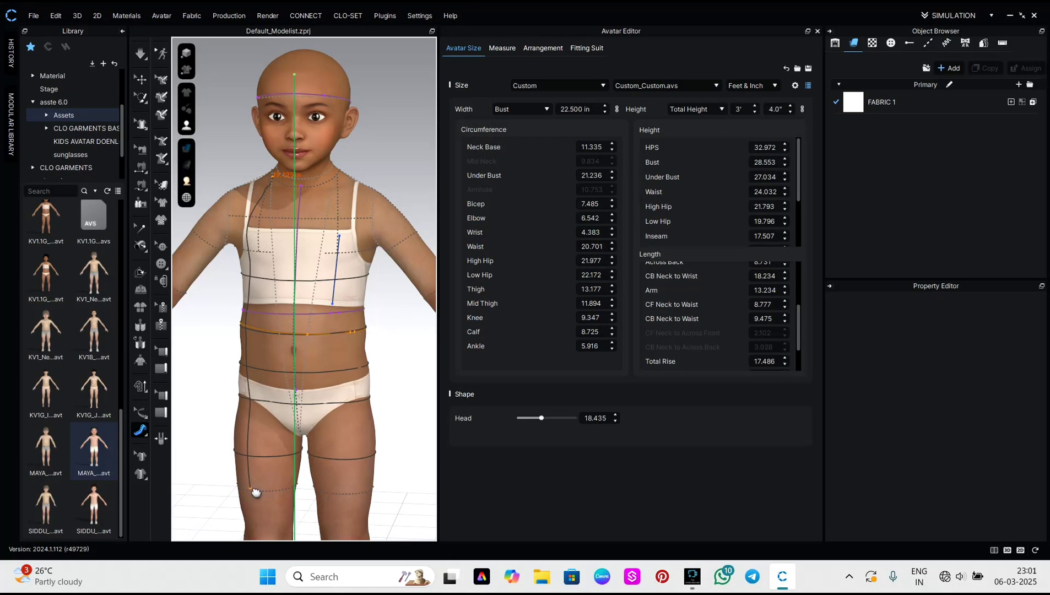
middle_drag(256, 492, 334, 78)
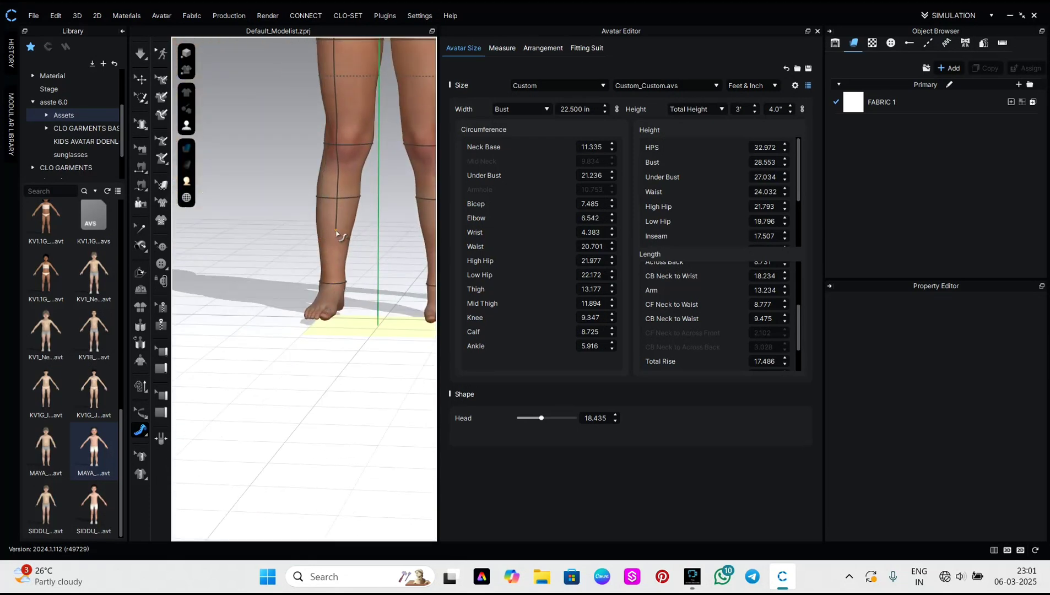
key(2)
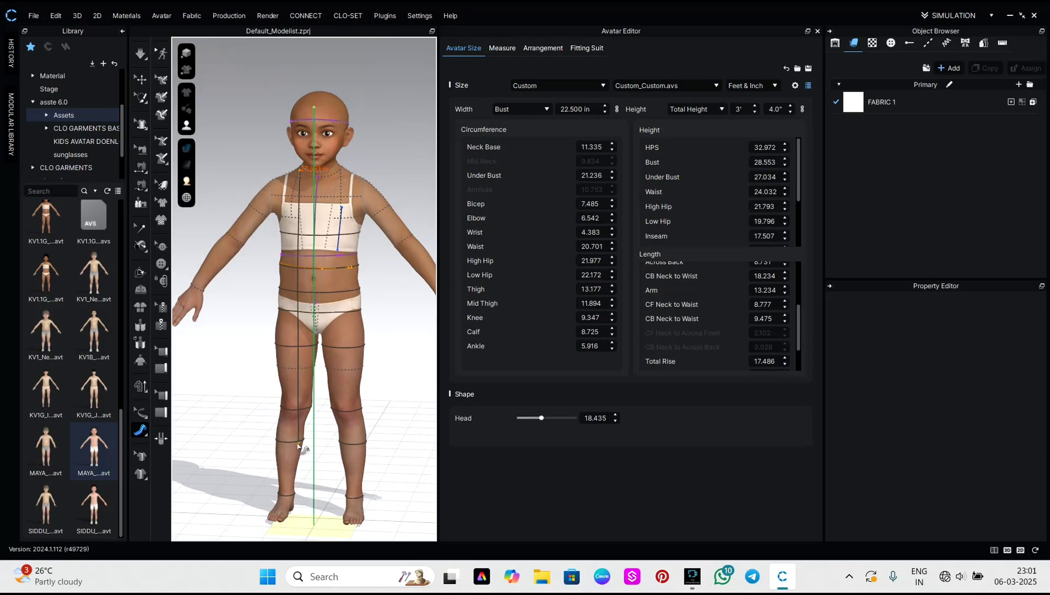
click(298, 443)
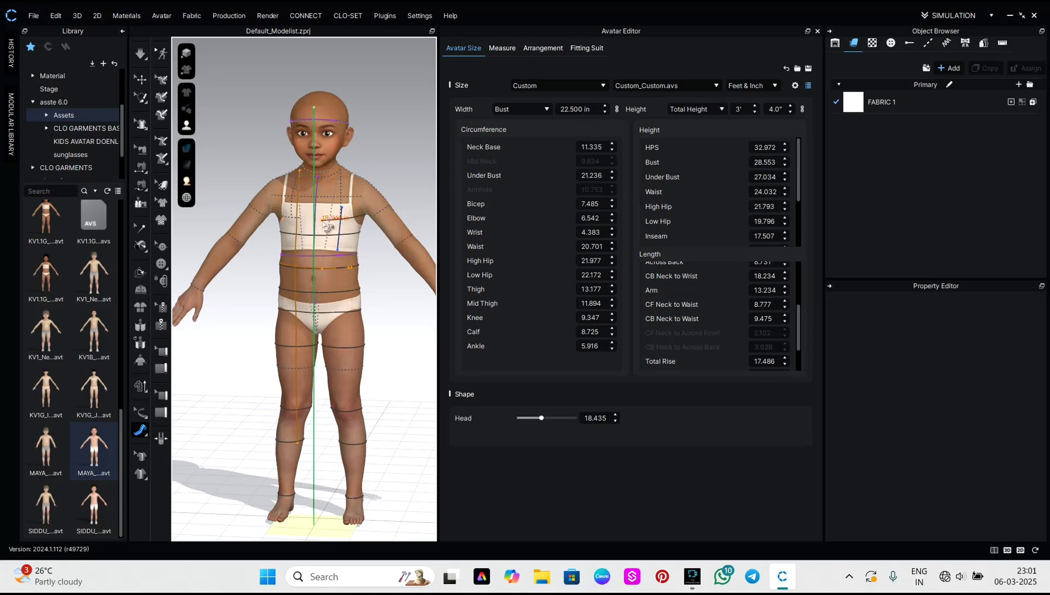
click(146, 439)
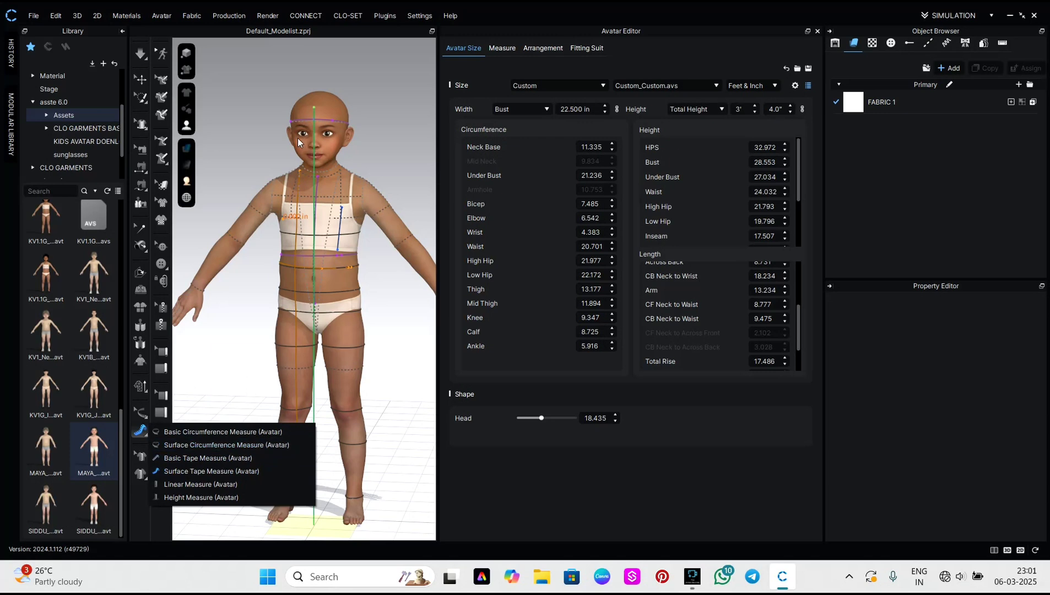
click(362, 371)
right_drag(386, 375, 182, 372)
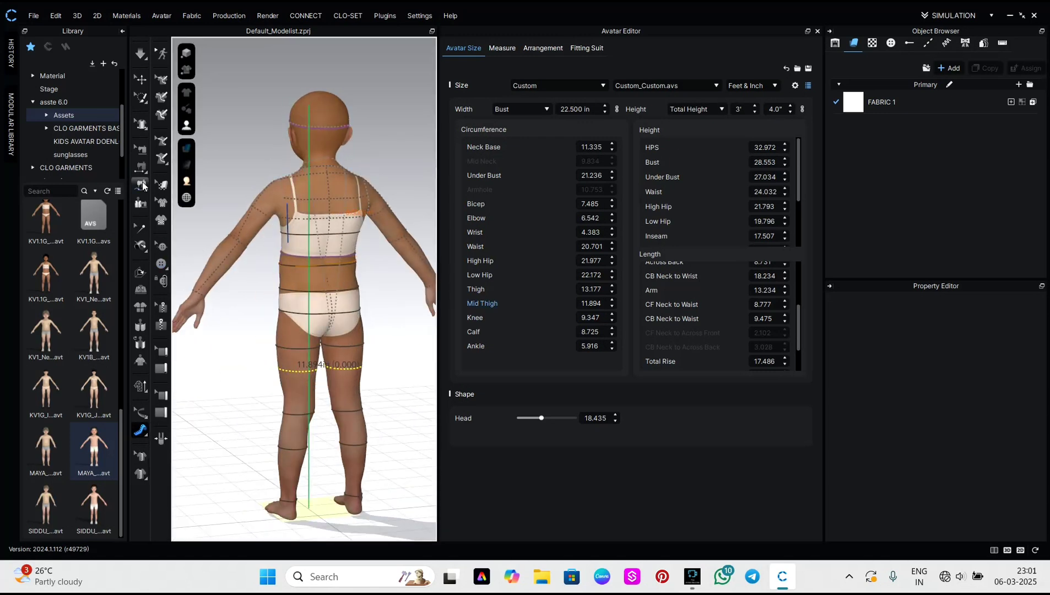
- Switch from measuring to the Select/Move tool and turn the avatar from the back to a front view
click(141, 83)
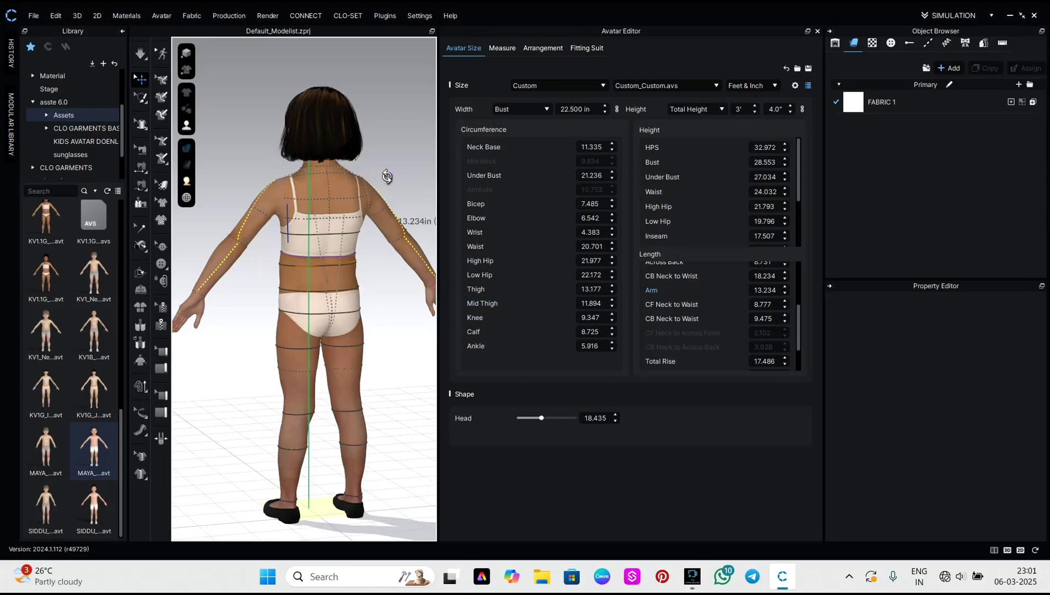
right_drag(389, 176, 187, 181)
mouse_move(186, 181)
right_drag(434, 304, 373, 324)
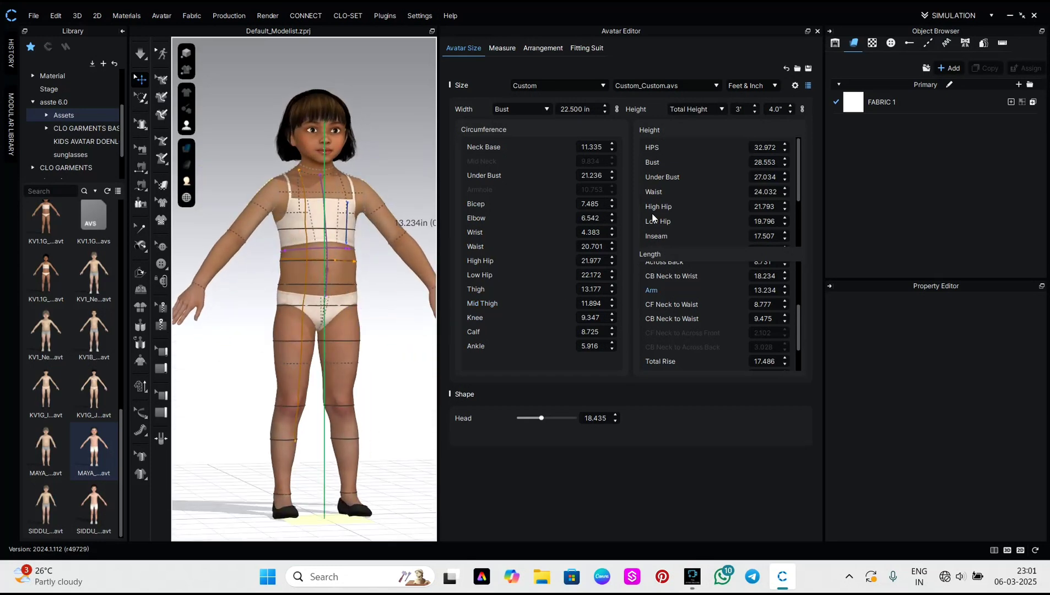
scroll(653, 221, down, 3)
scroll(641, 228, up, 3)
right_drag(410, 404, 357, 416)
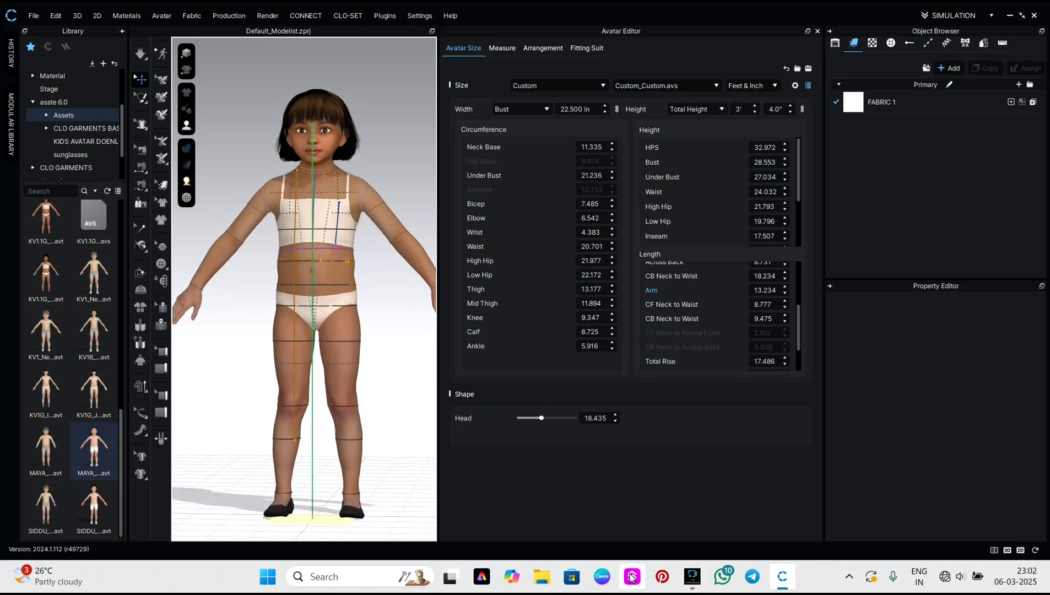